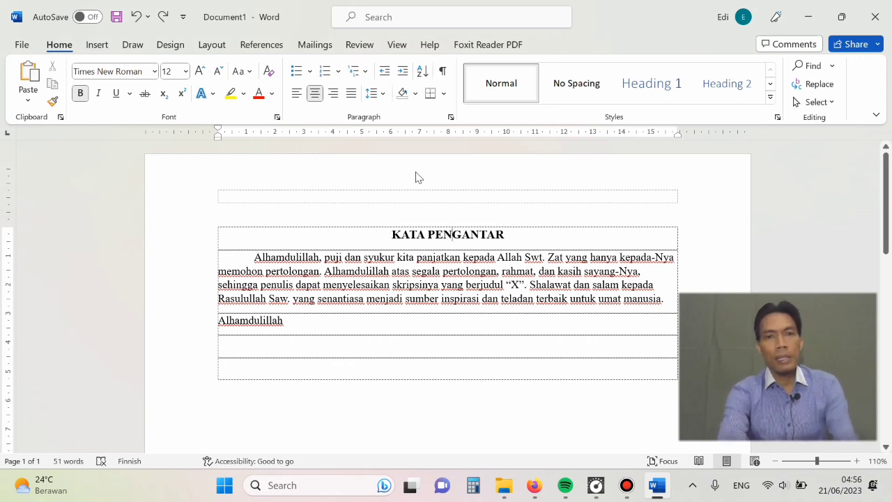
- Insert the built-in header with a blue triangular design and page number in the page's left corner
click(90, 46)
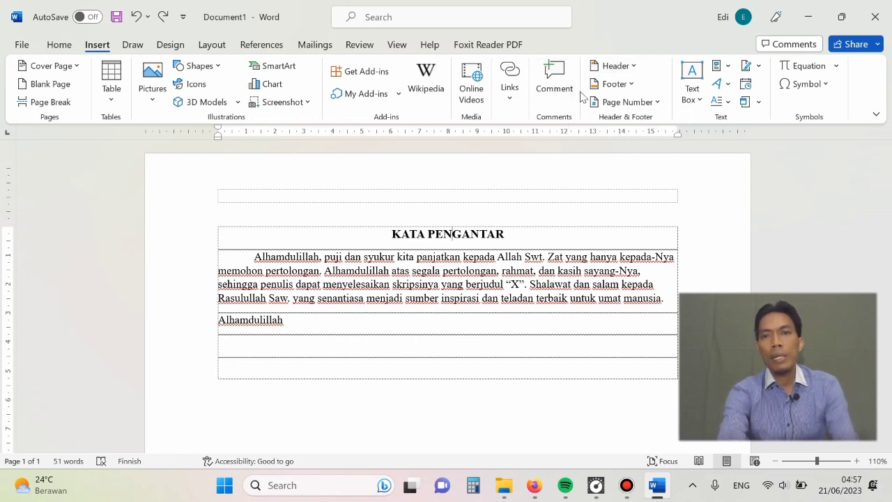
click(635, 68)
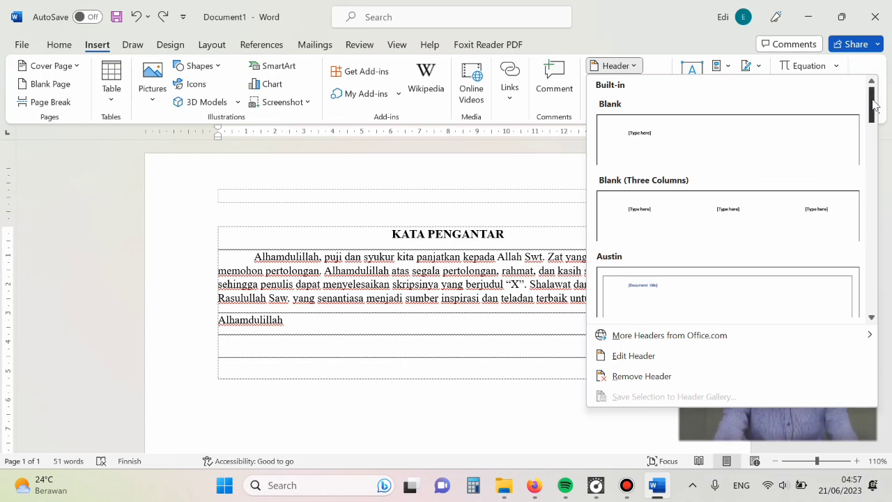
drag(874, 103, 861, 141)
click(642, 183)
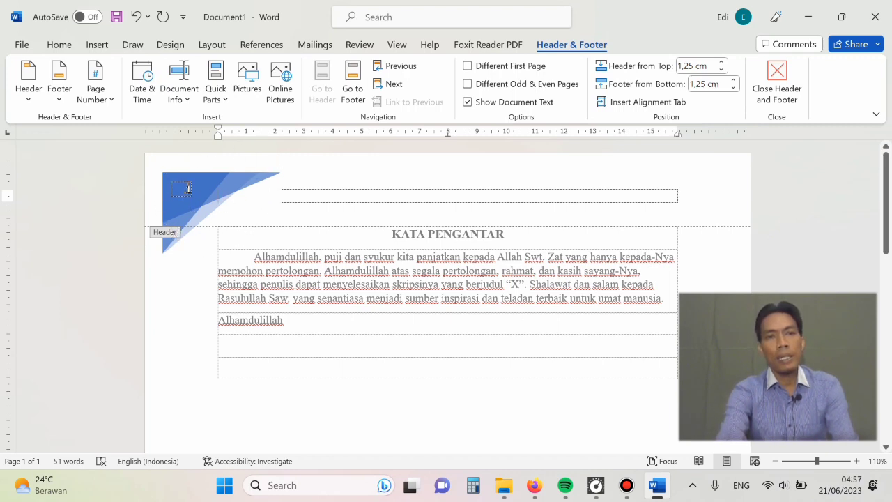
click(188, 188)
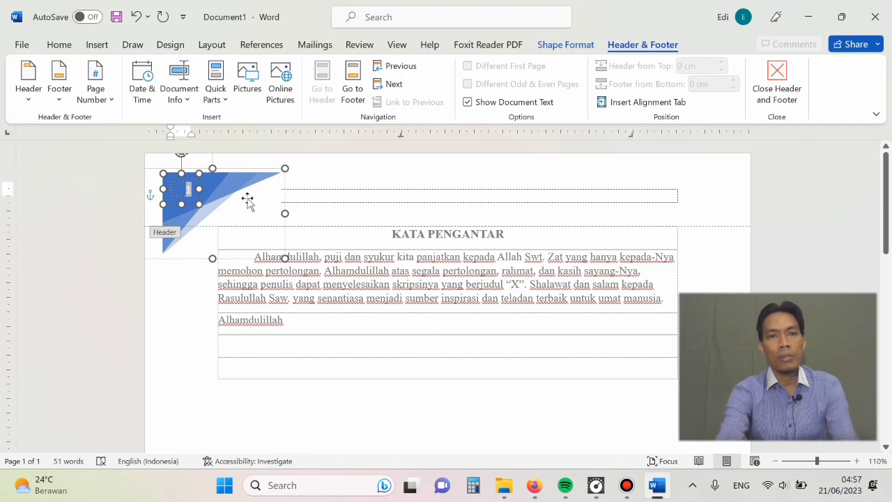
click(307, 207)
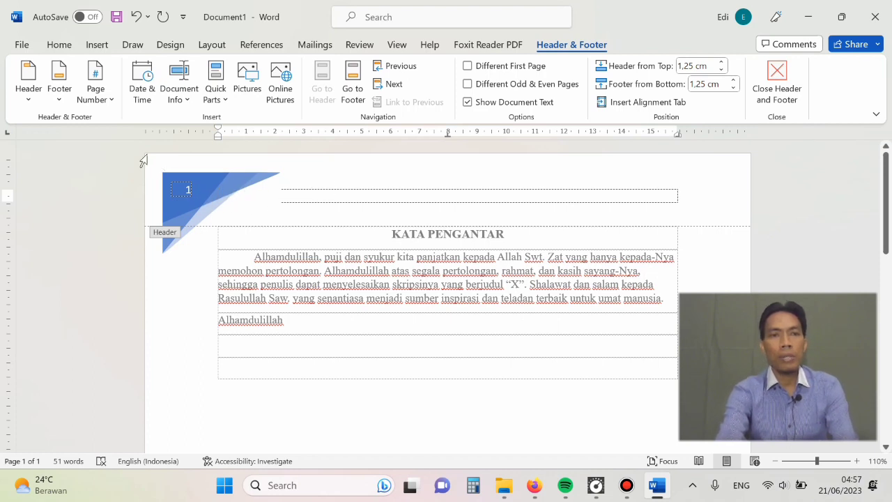
- Replace the header with the mirrored blue triangular design that puts the page number in the right corner
click(26, 105)
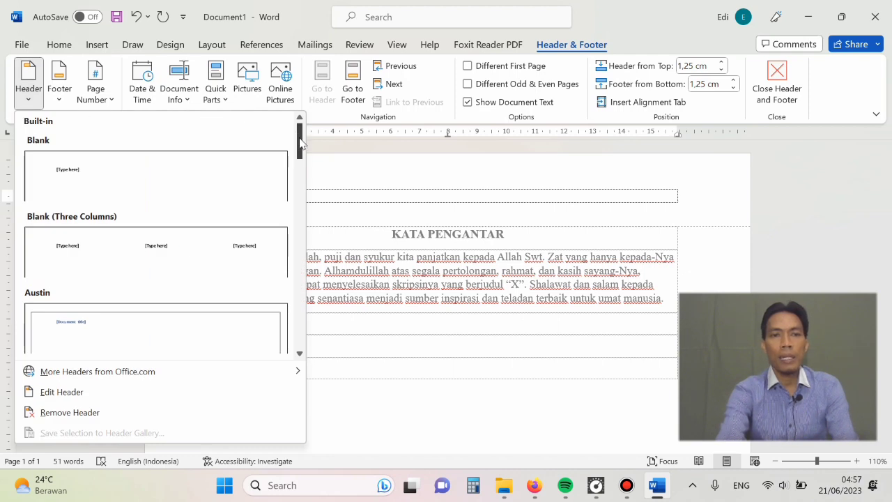
drag(301, 142, 290, 191)
click(183, 250)
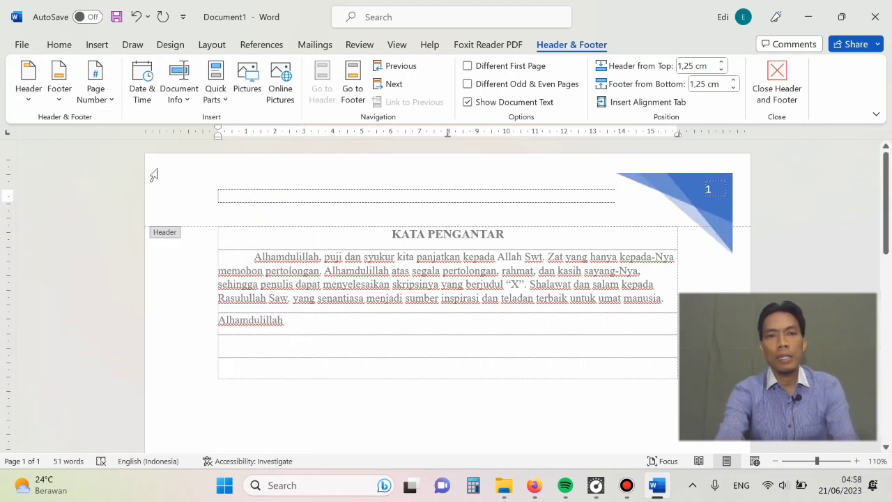
- Replace the header with the built-in design that combines a right-aligned document heading and a green page number block
click(30, 105)
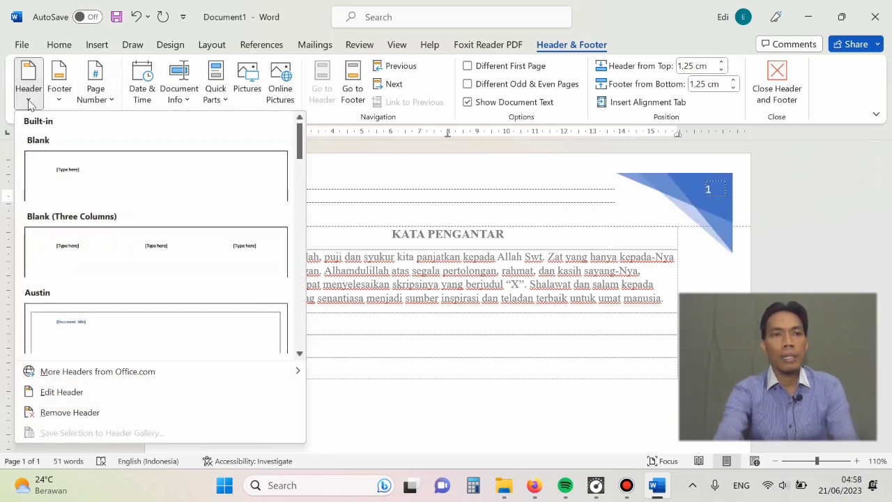
drag(301, 134, 277, 255)
click(252, 241)
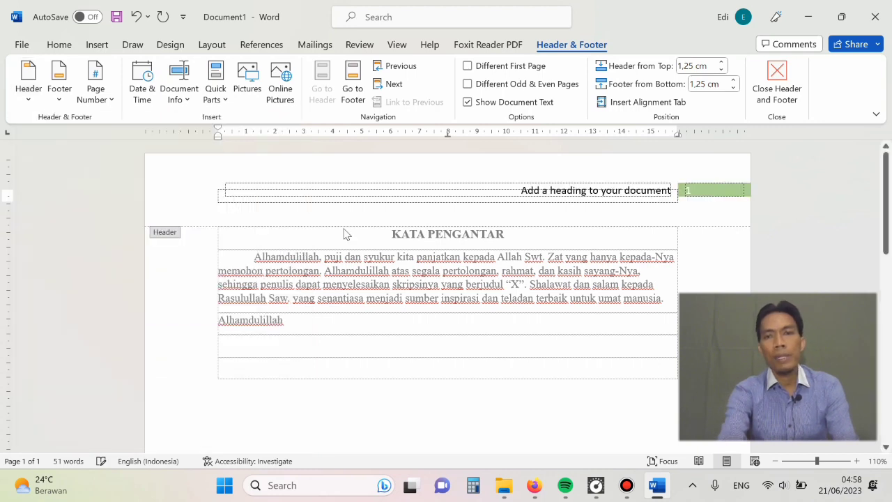
click(522, 190)
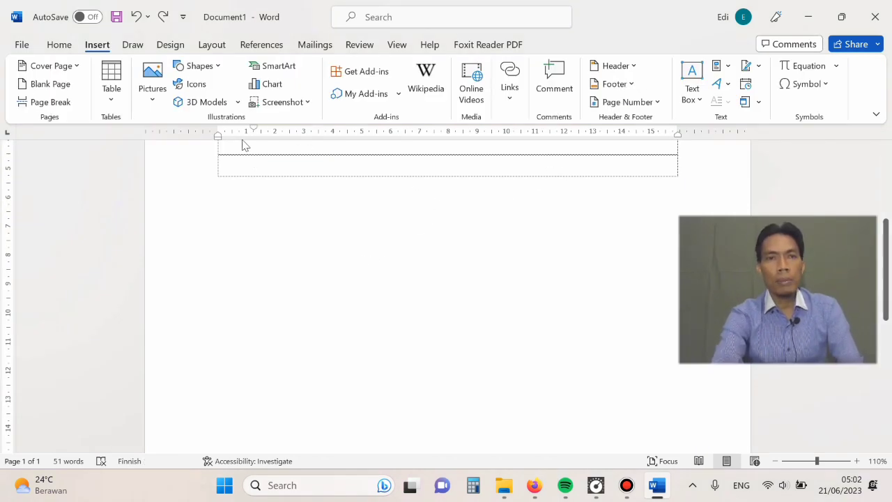
- Insert the built-in ViewMaster (Horizontal) footer in the document
click(63, 45)
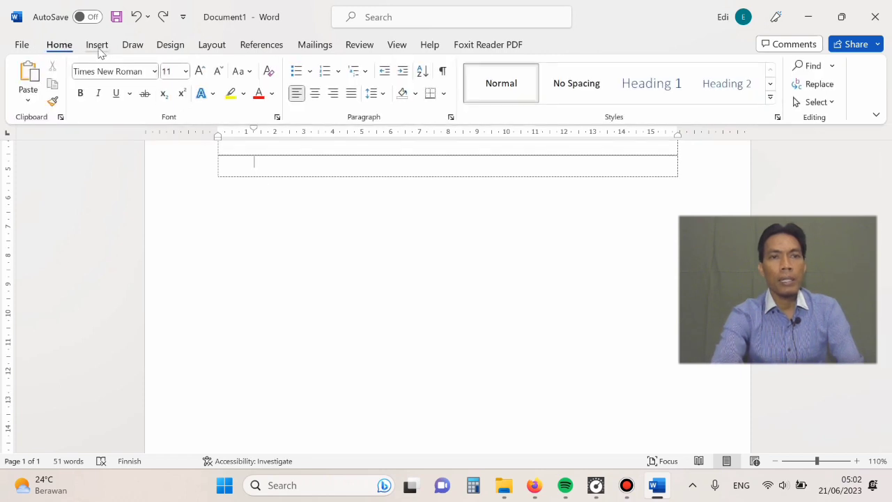
click(99, 49)
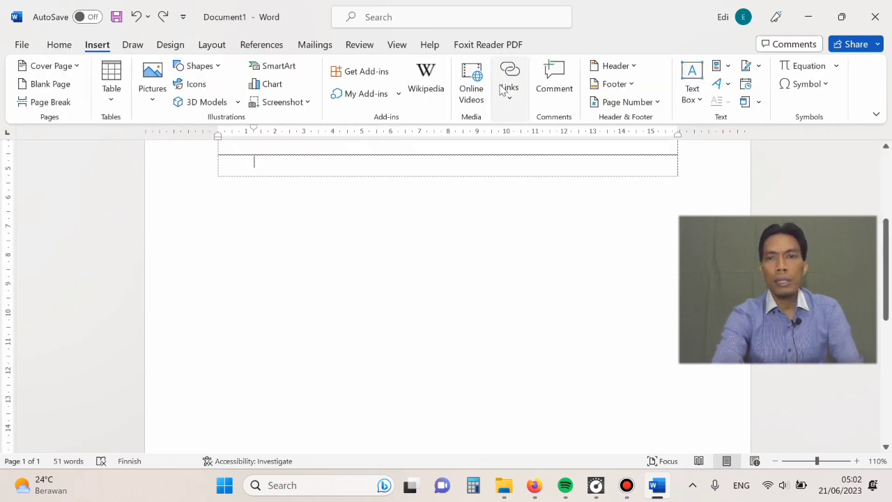
click(635, 90)
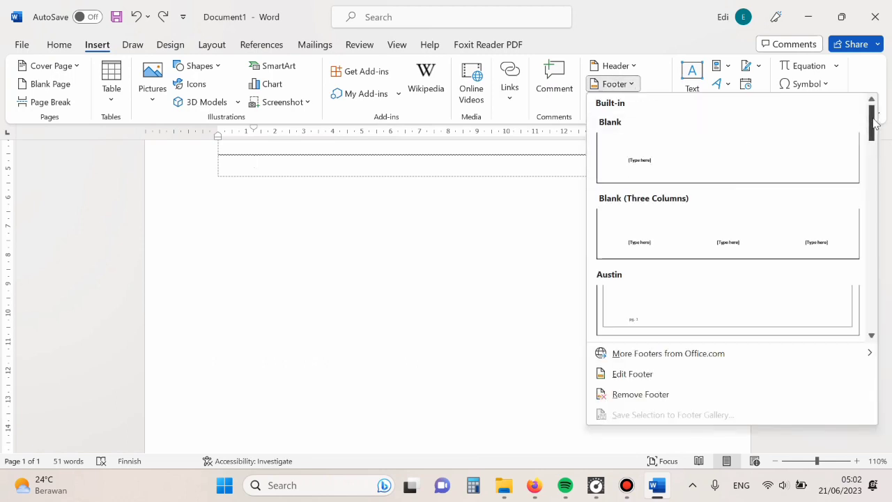
drag(874, 122, 864, 309)
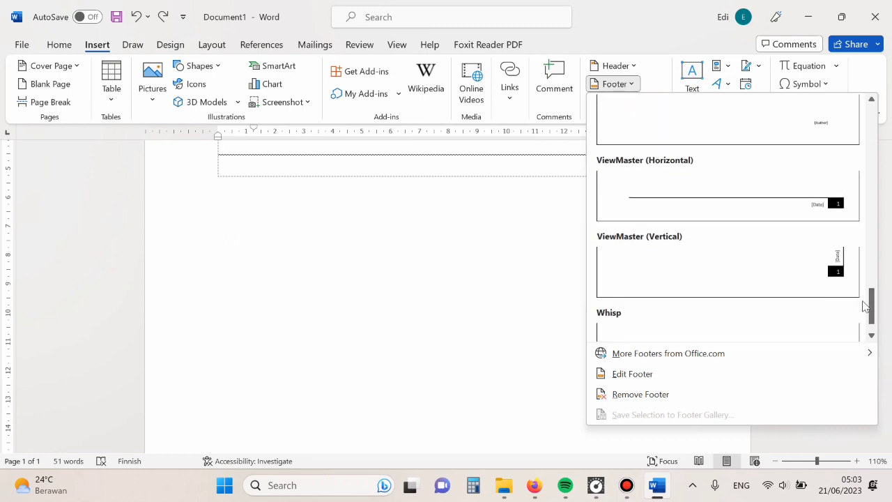
click(815, 209)
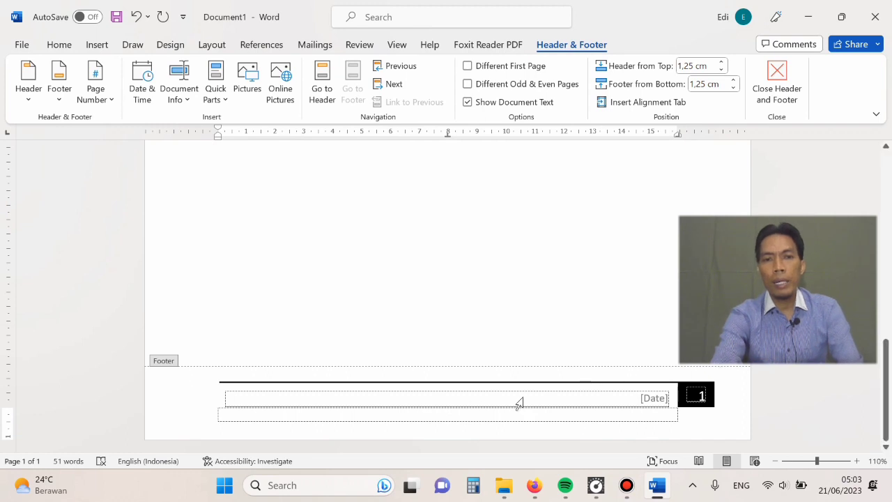
- Examine the footer's date and page number fields and the heading placeholder in the header
click(644, 396)
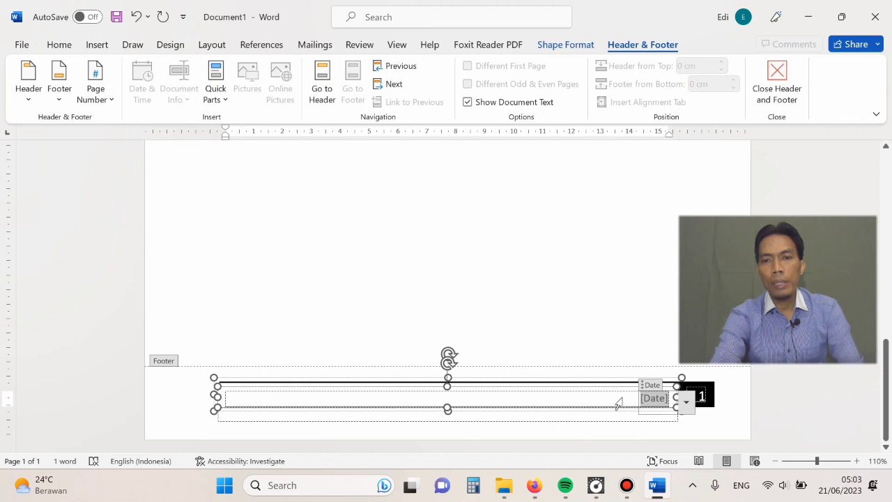
click(706, 395)
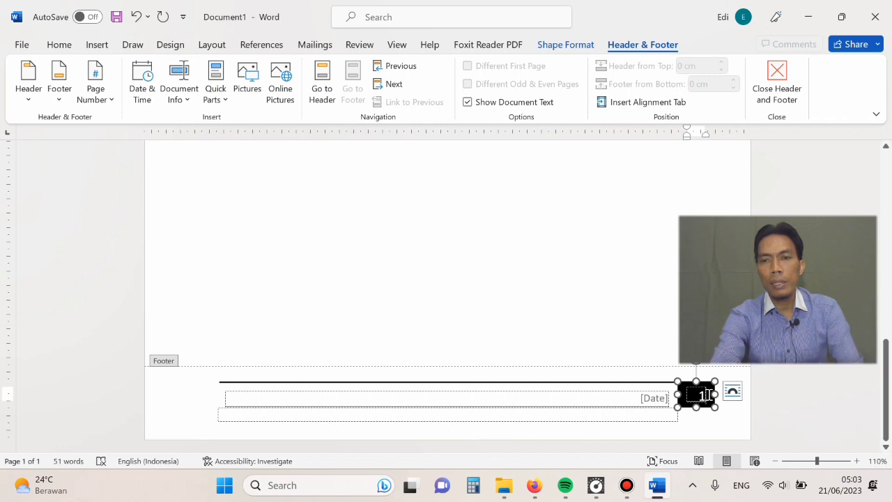
click(649, 401)
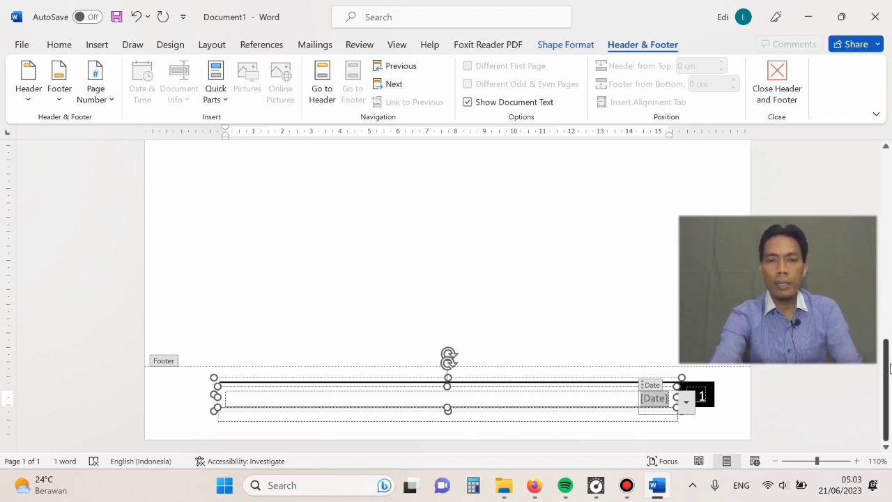
drag(890, 368, 887, 147)
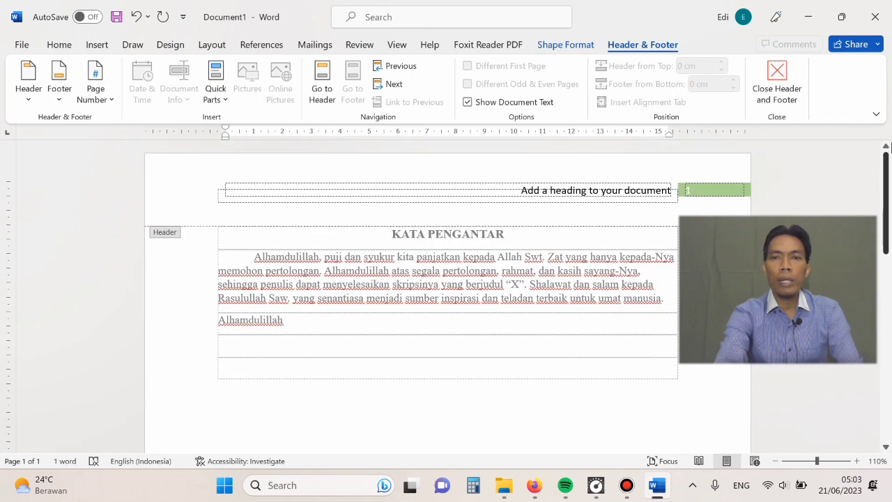
click(545, 190)
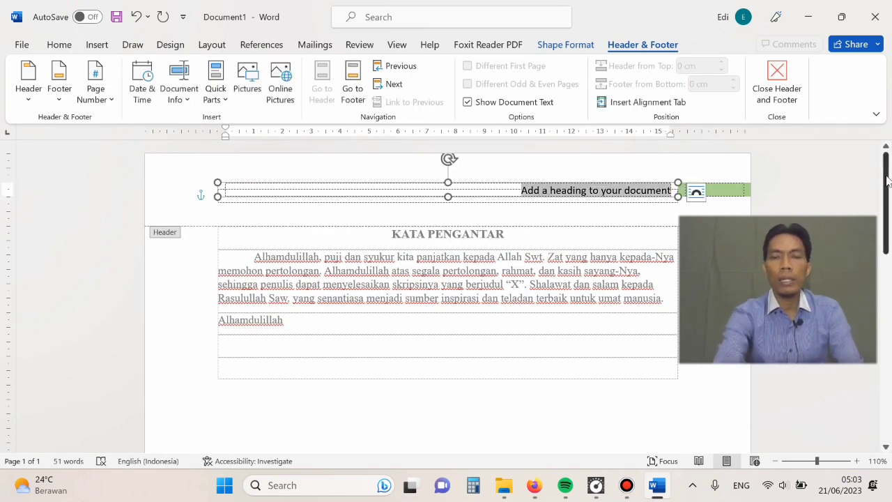
drag(887, 180, 868, 388)
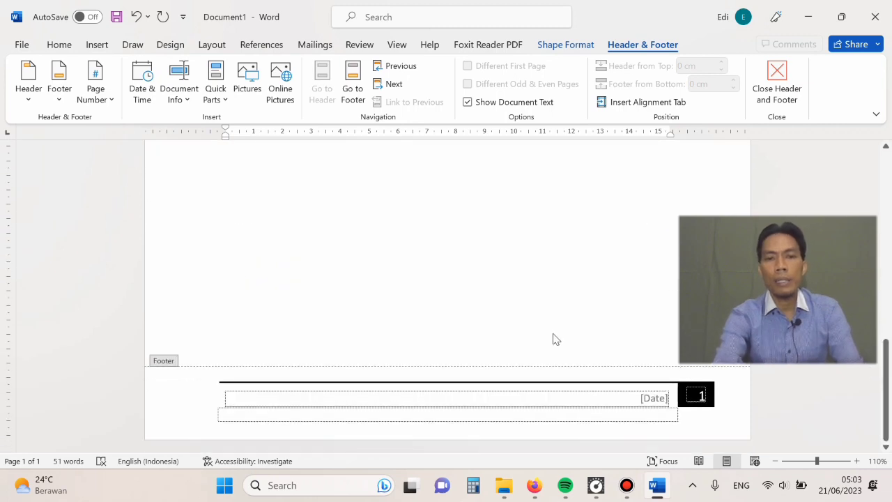
- Leave footer editing and review the header and footer from the document body
double_click(446, 326)
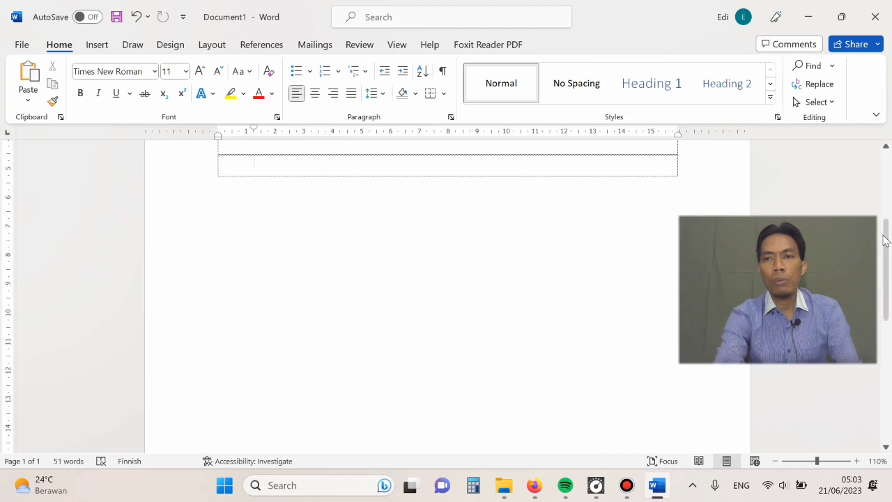
drag(885, 241, 886, 144)
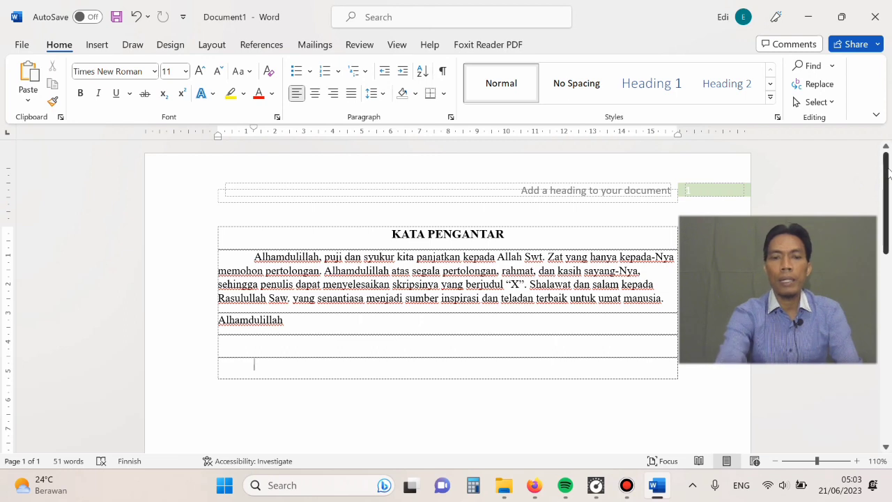
drag(889, 171, 864, 161)
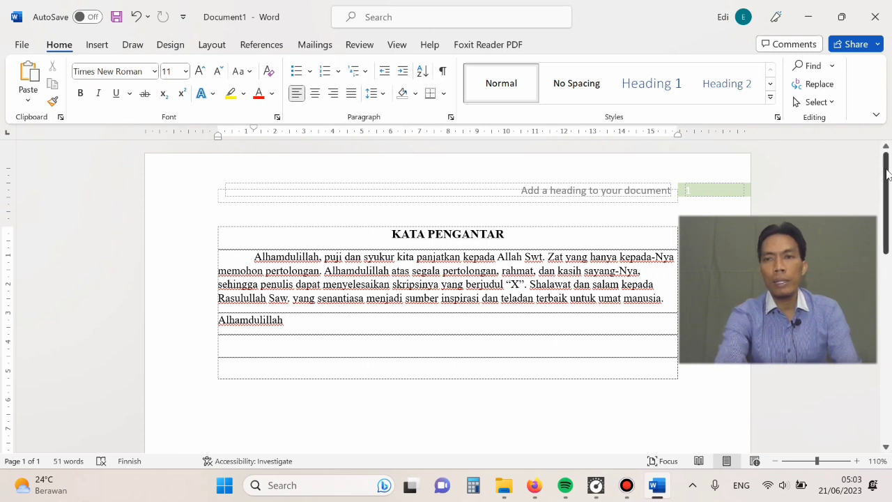
drag(888, 175, 884, 379)
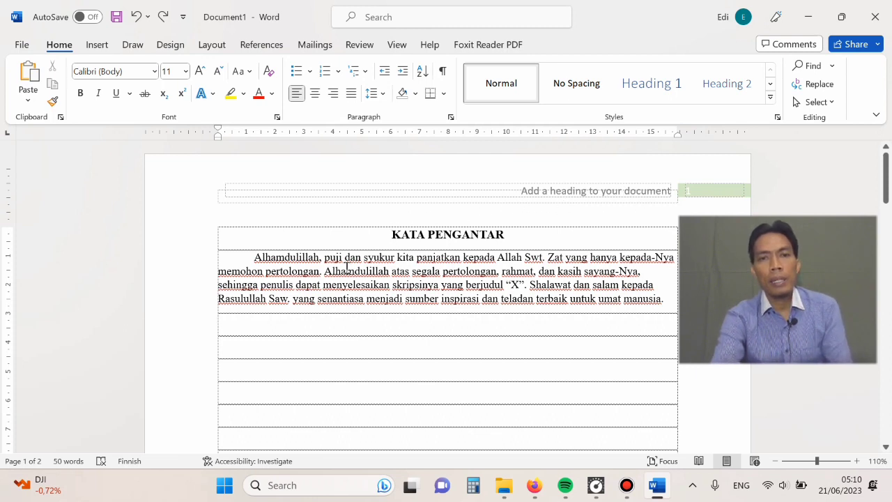
- Open the header for editing and insert a Plain Number 1 page number at the top of the page
click(350, 293)
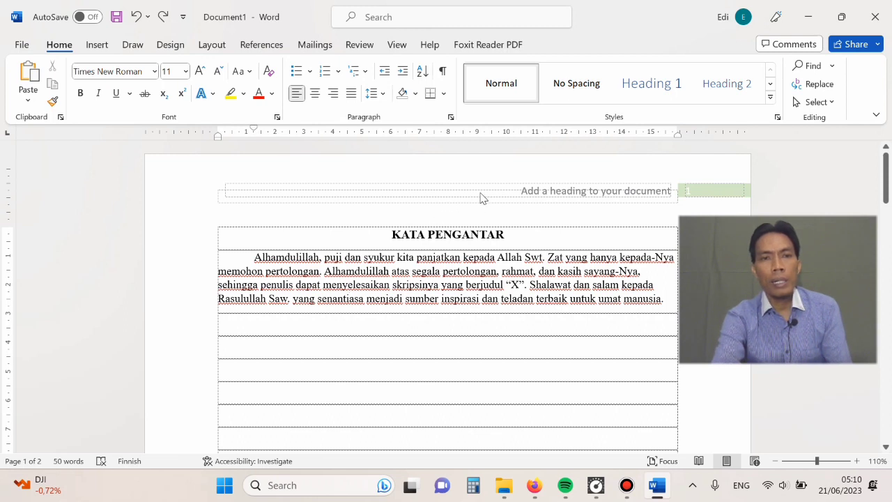
double_click(437, 197)
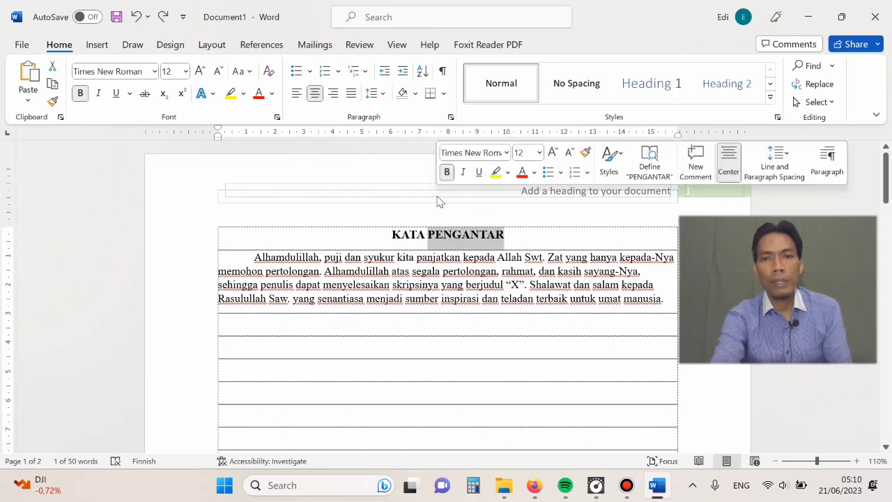
double_click(403, 203)
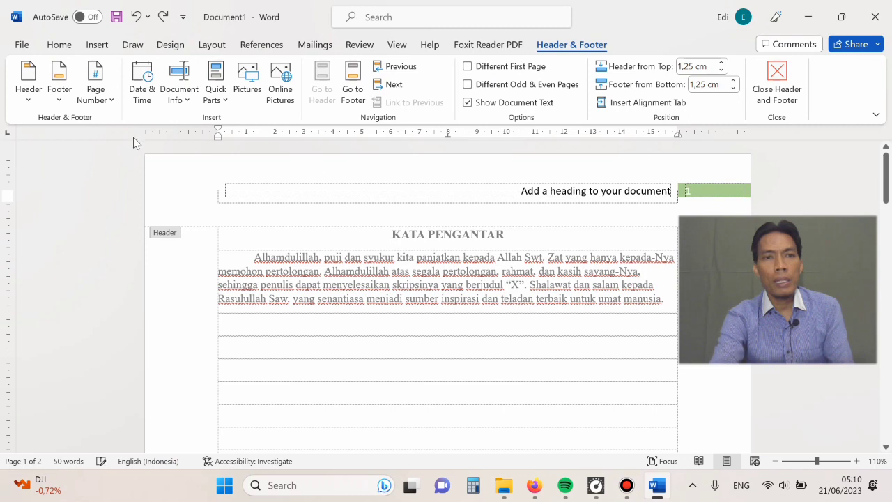
click(110, 101)
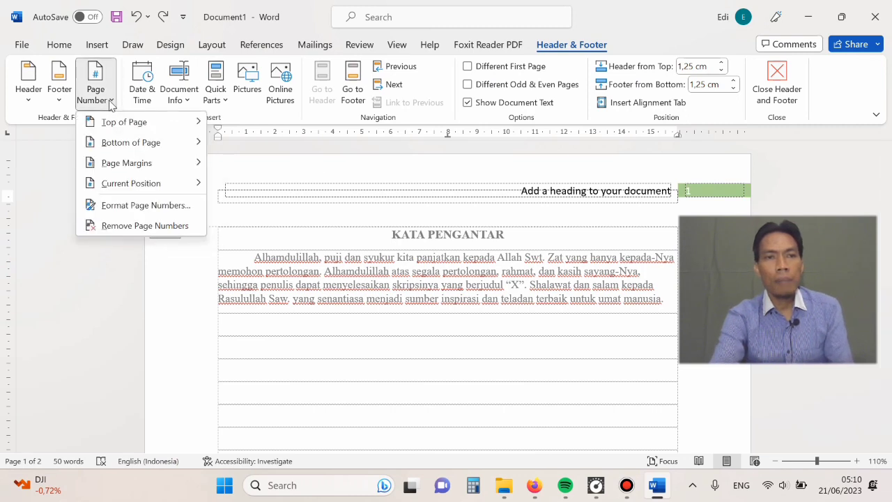
mouse_move(111, 130)
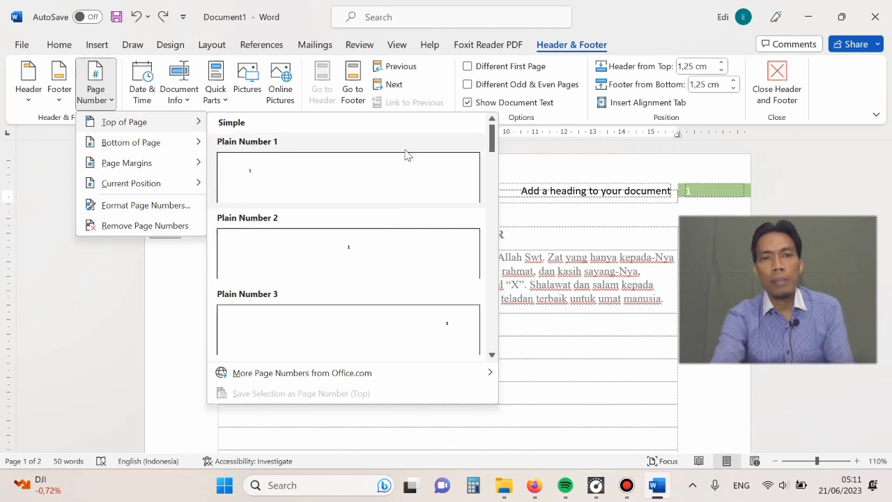
click(292, 184)
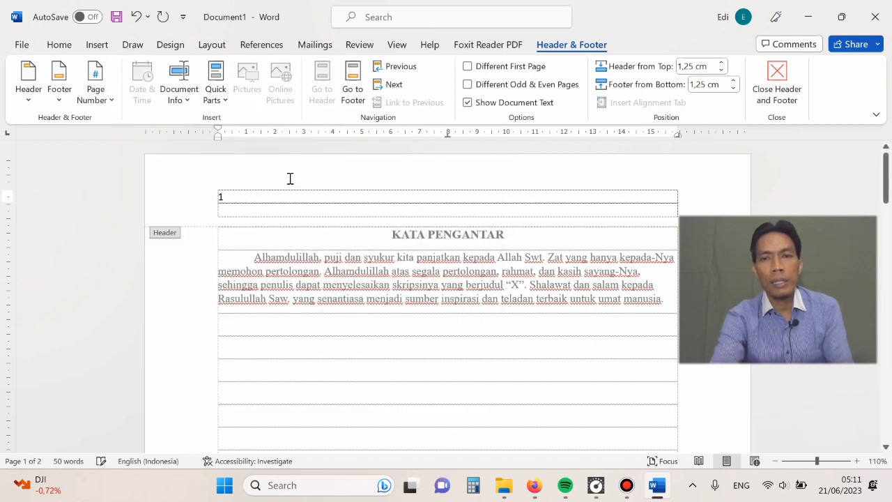
- Change the top-of-page numbering to the centred Plain Number 2 style
click(110, 104)
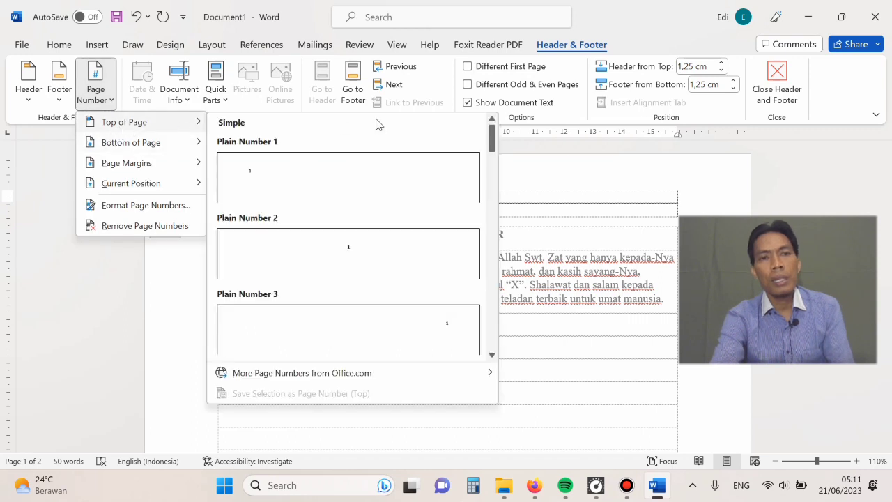
click(337, 254)
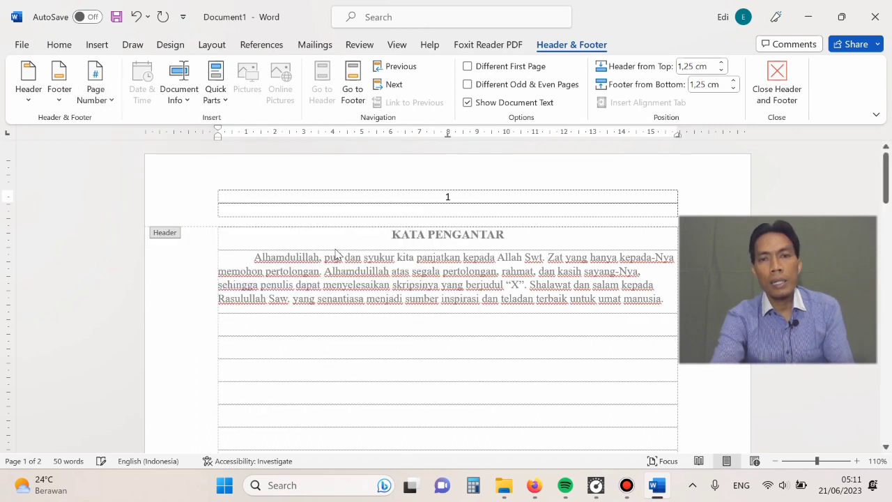
- Change the top-of-page number to the right-aligned Plain Number 3 style and leave header editing
double_click(440, 193)
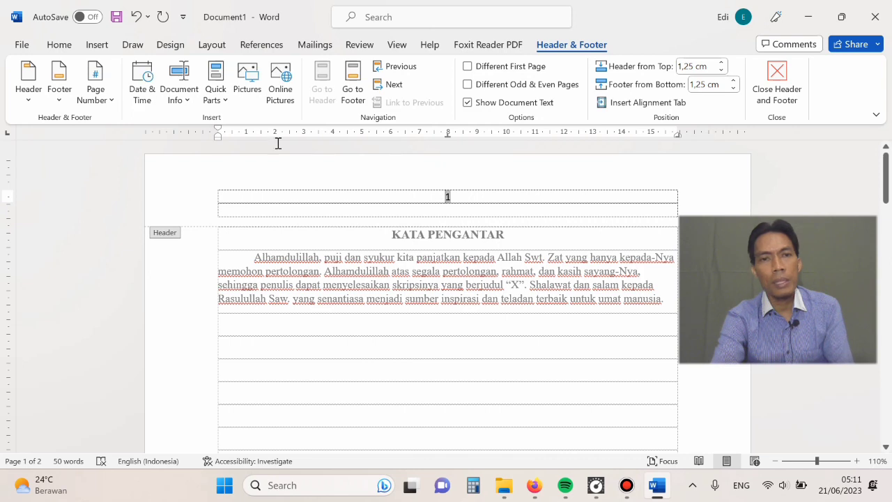
click(112, 105)
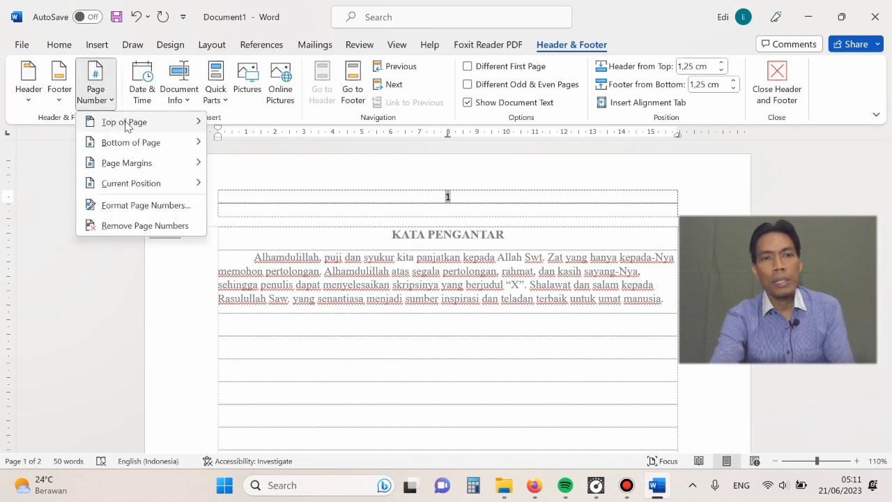
mouse_move(183, 124)
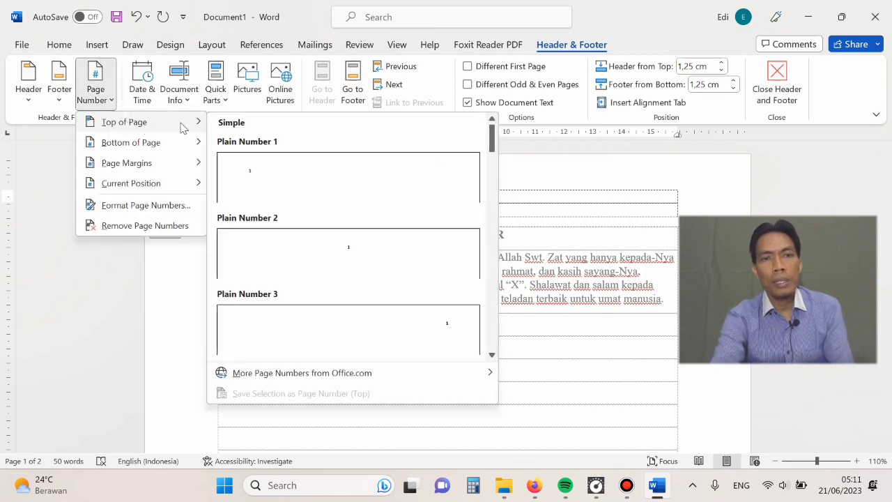
click(381, 327)
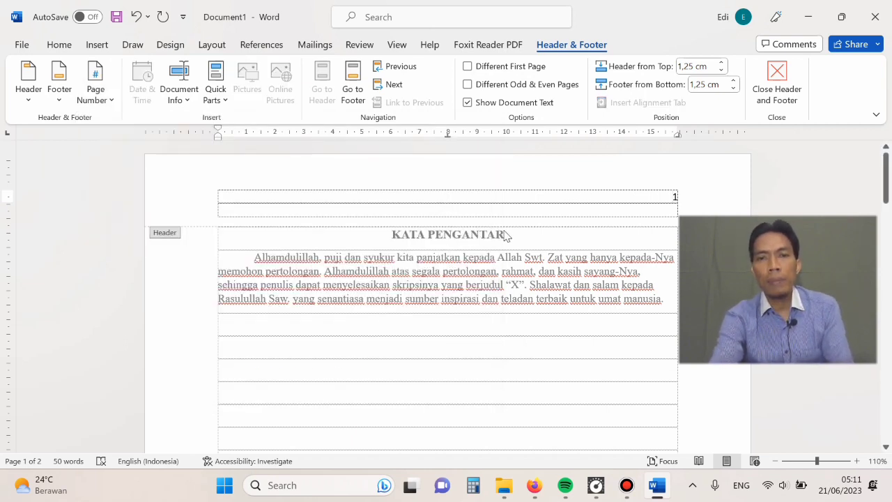
double_click(466, 275)
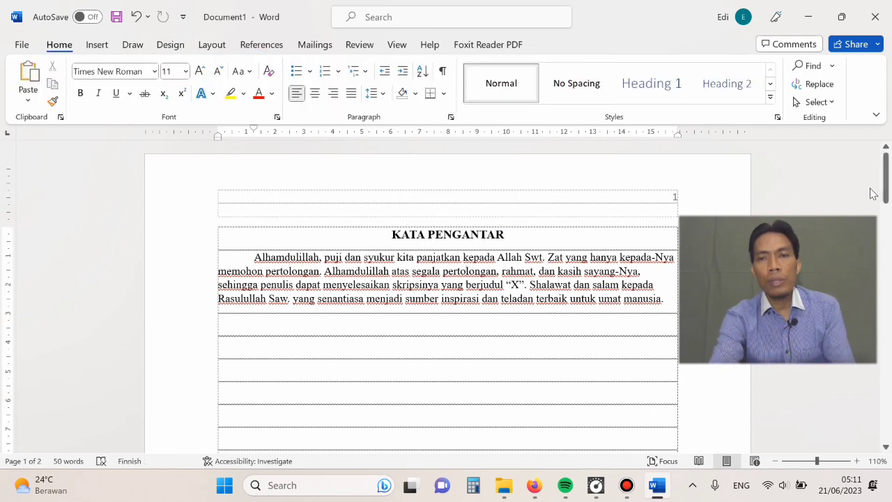
- Open the first page's footer for editing and replace its content with a Plain Number 1 page number at the bottom of the page
drag(888, 174, 885, 269)
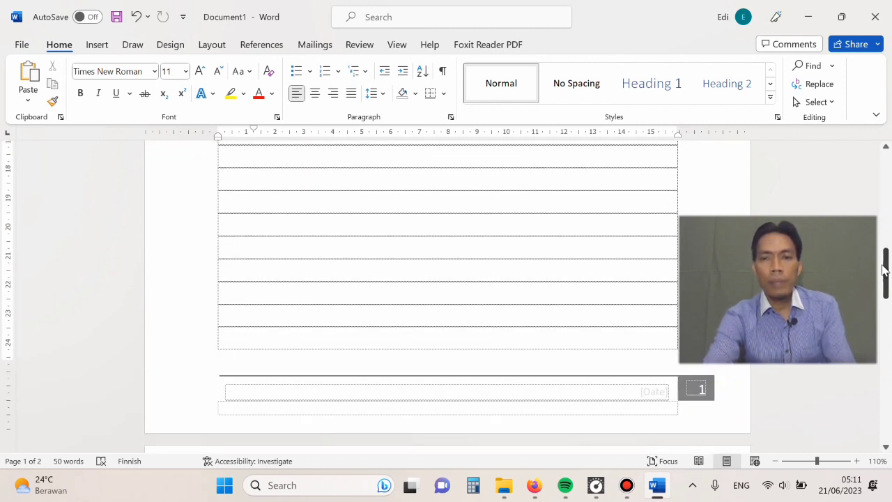
right_click(391, 398)
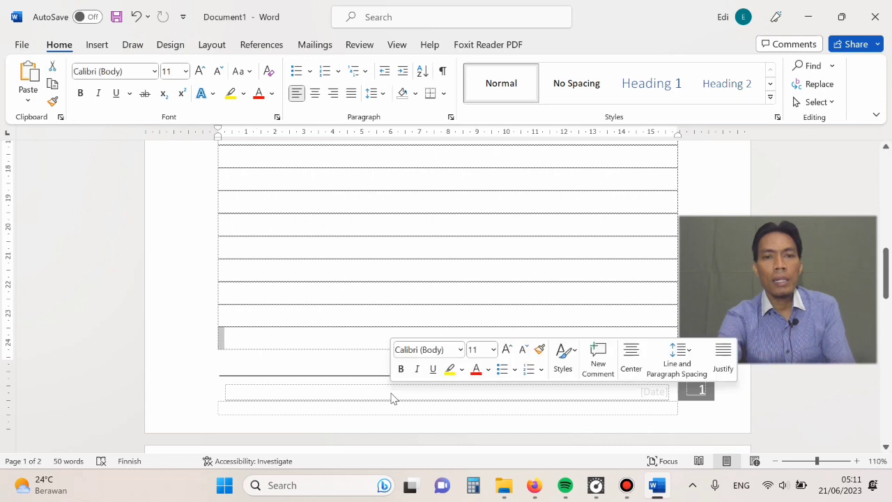
double_click(360, 403)
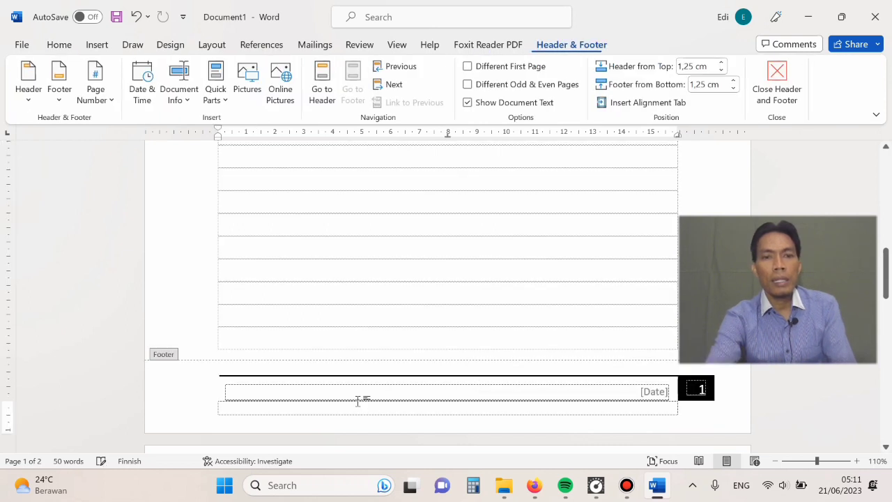
click(110, 101)
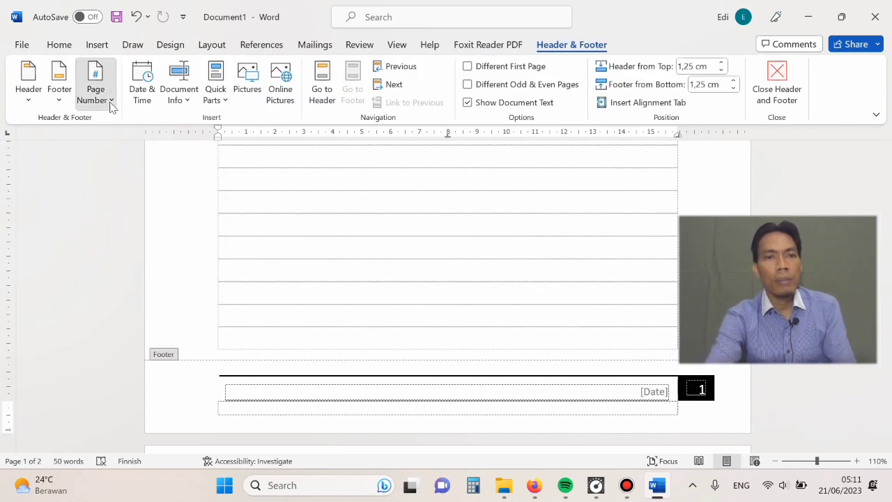
mouse_move(112, 129)
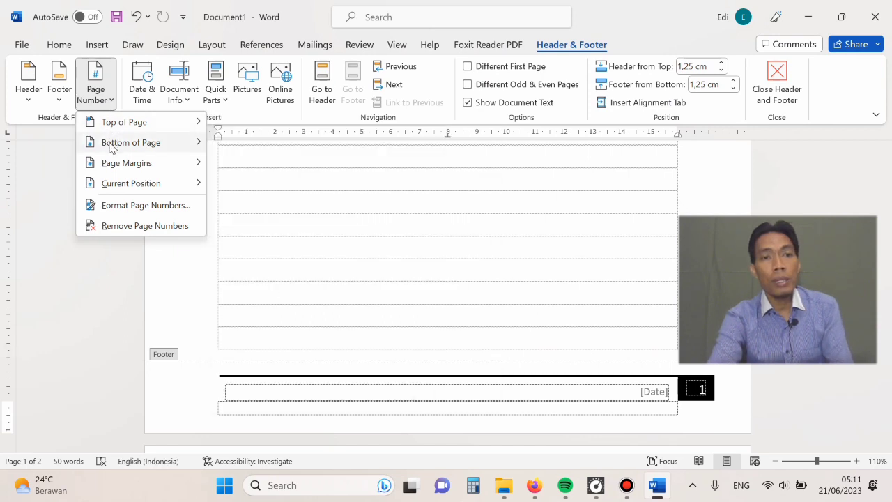
mouse_move(112, 147)
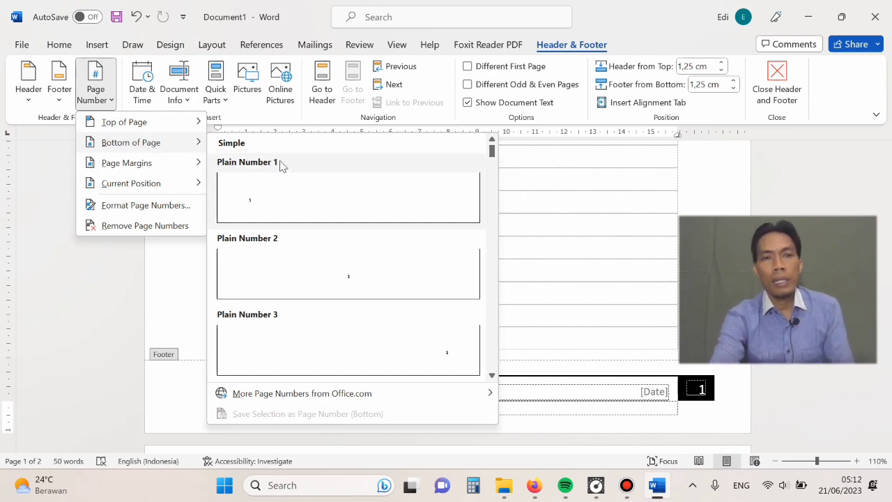
click(260, 205)
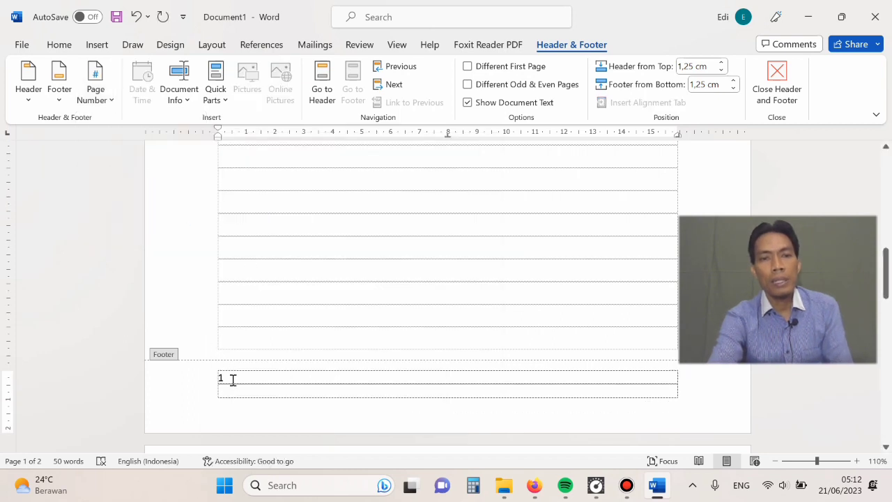
- Change the bottom-of-page numbering to the centred Plain Number 2 style
click(96, 104)
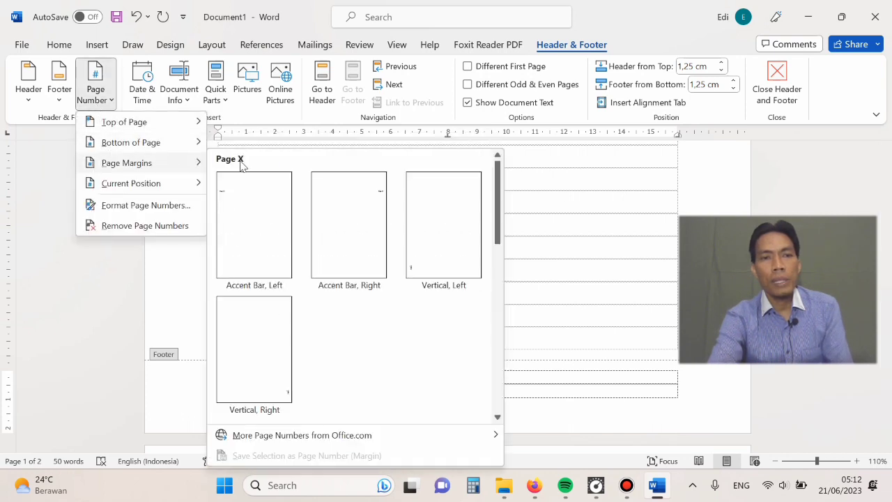
mouse_move(163, 145)
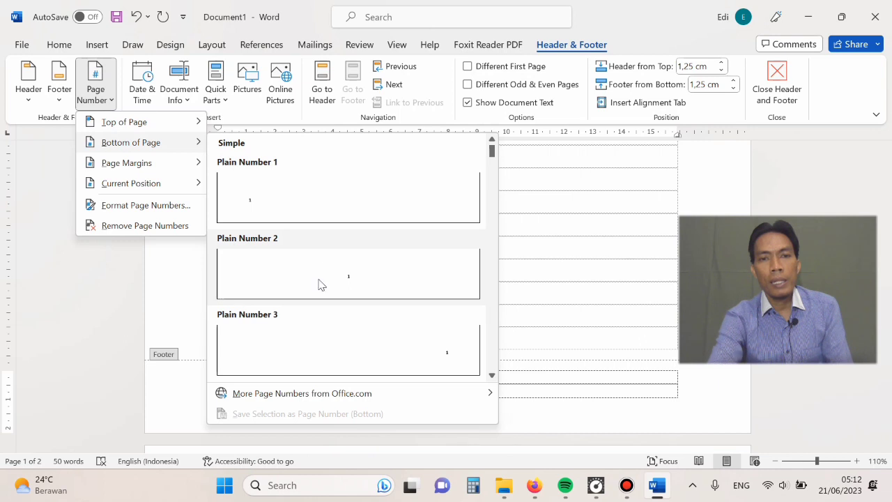
click(321, 283)
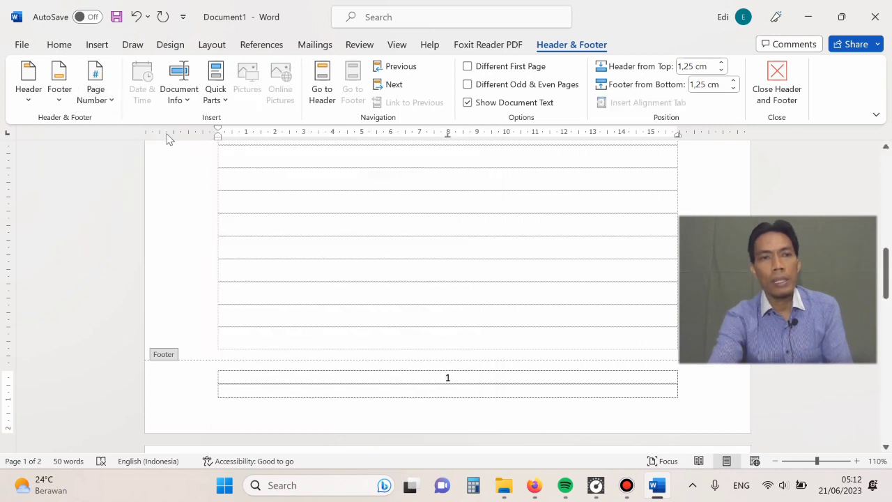
- Change the bottom-of-page numbering to the right-aligned Plain Number 3 style
click(111, 102)
mouse_move(149, 149)
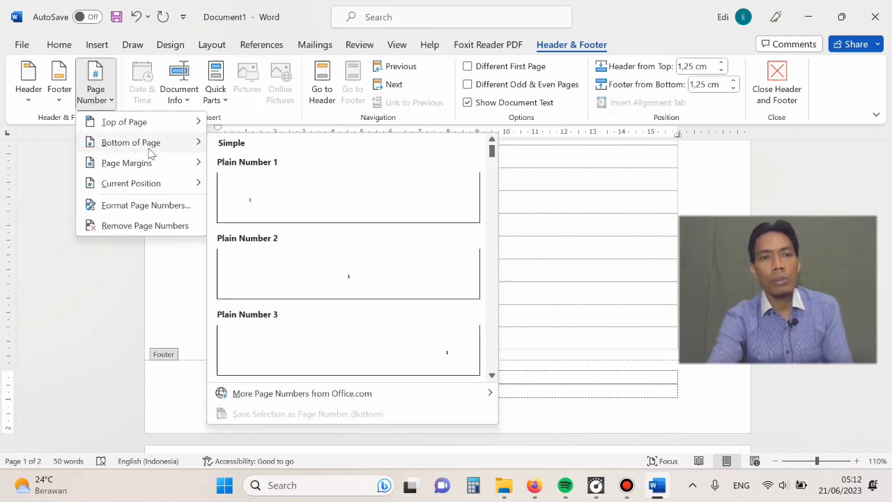
click(378, 352)
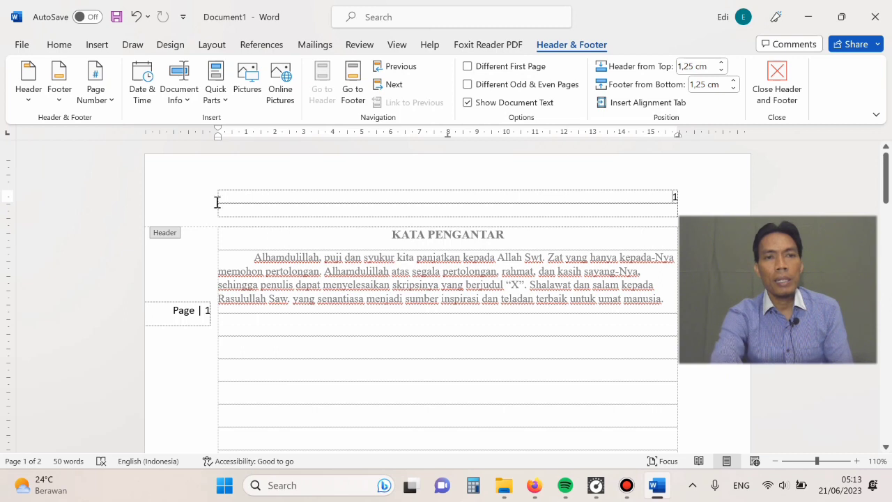
- Remove all page numbers from the document
click(111, 103)
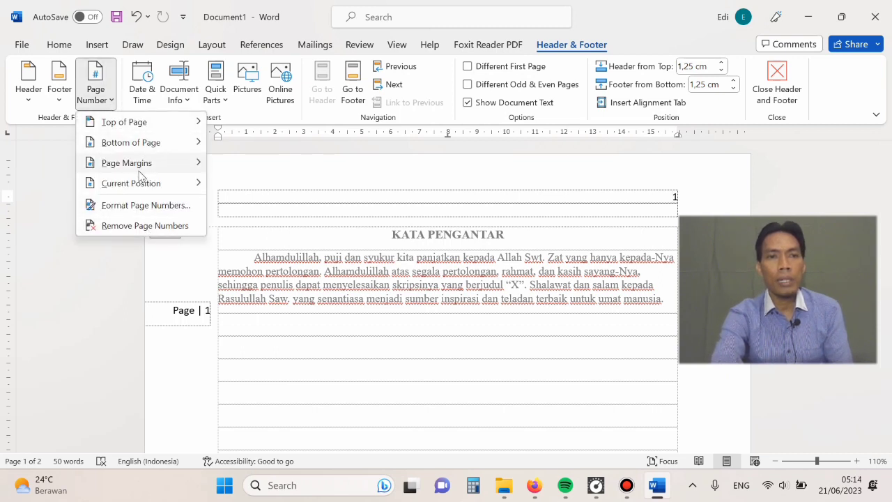
click(124, 227)
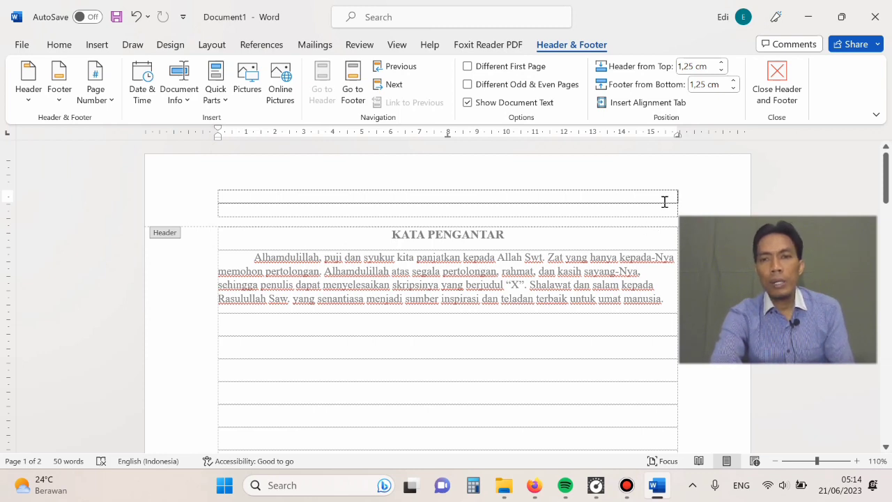
drag(888, 181, 871, 164)
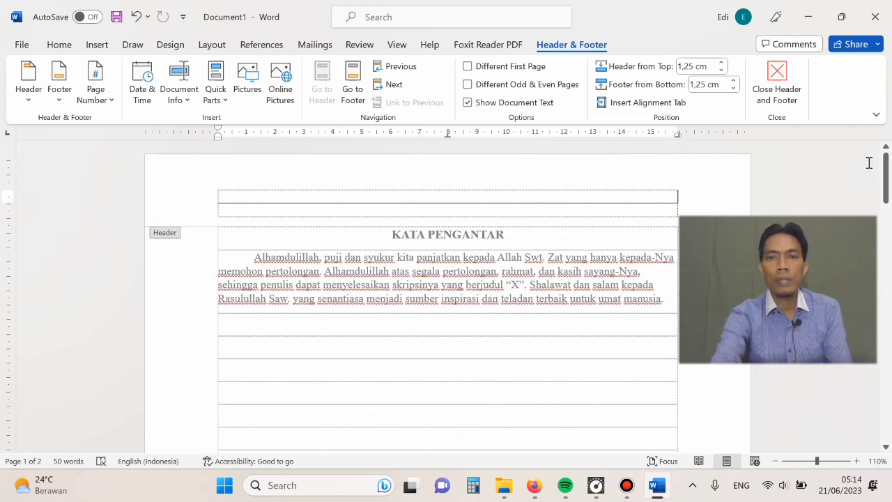
- Undo the page number changes back to the header with the heading placeholder, and remove that header
key(ctrl+z)
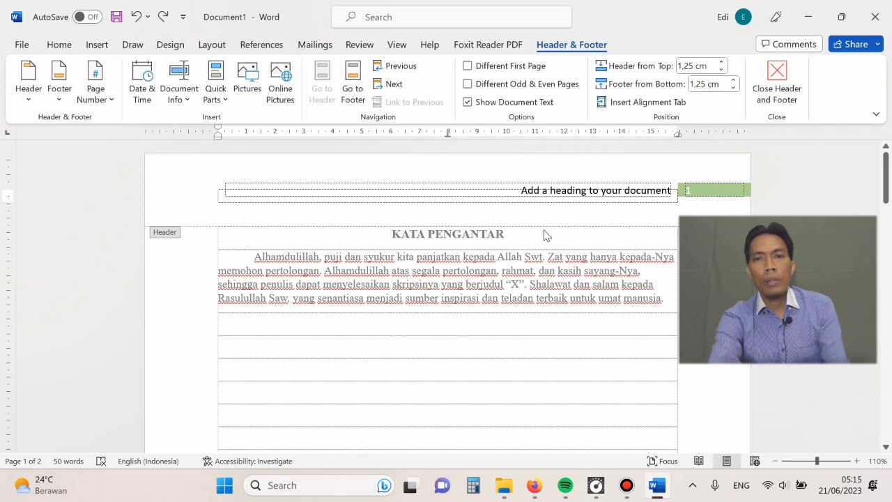
click(524, 193)
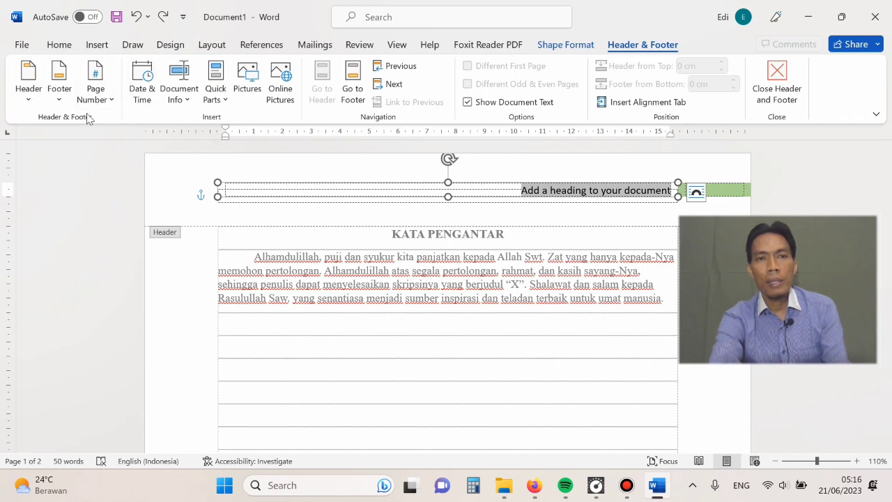
click(28, 104)
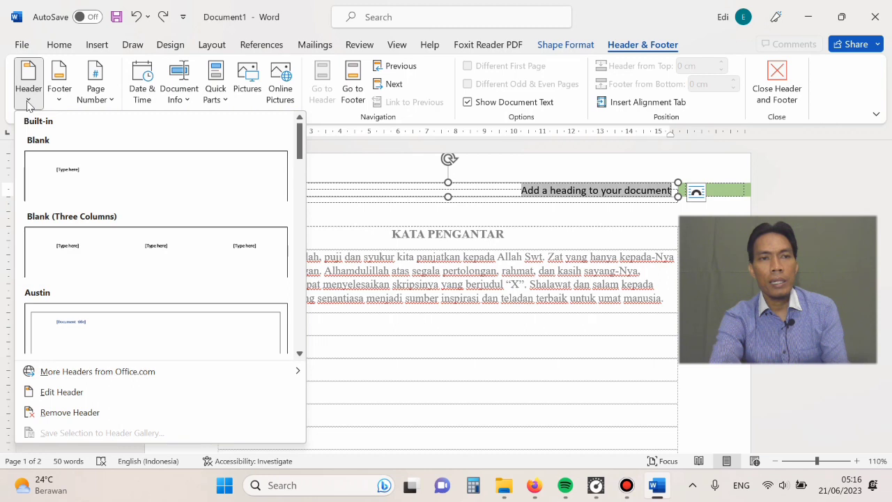
click(64, 413)
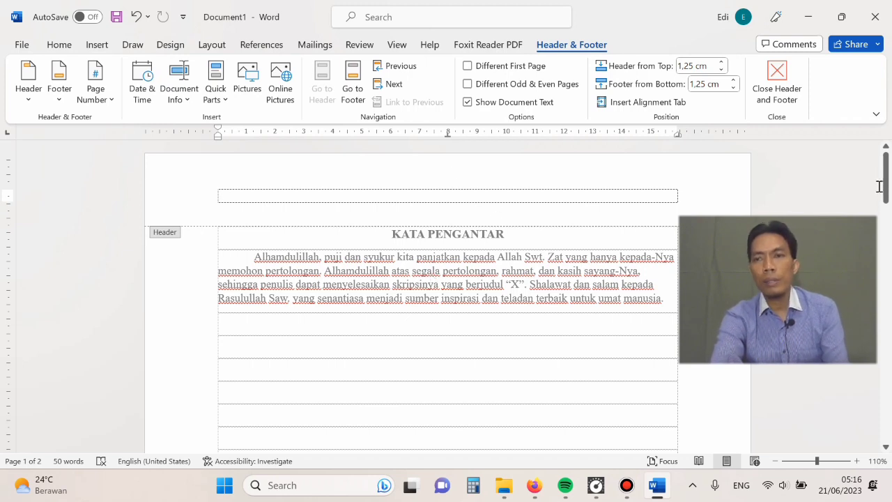
- Remove the footer containing the date field and page number from the document
drag(884, 180, 880, 287)
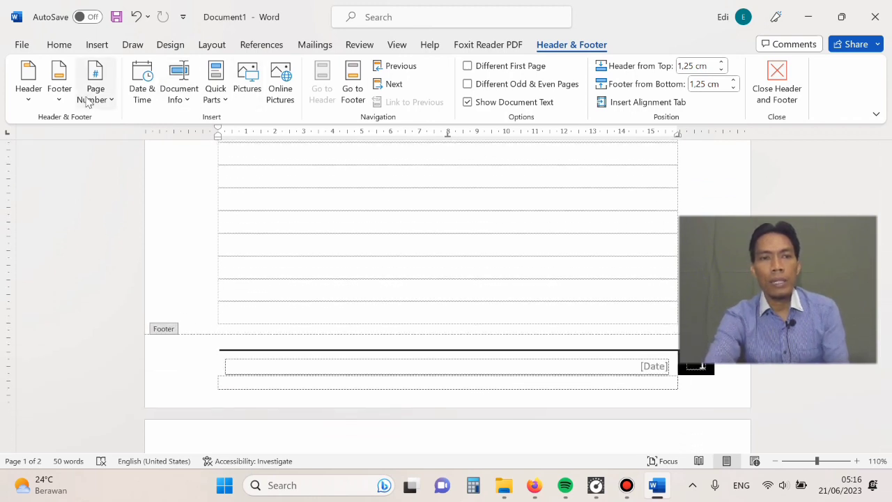
click(60, 103)
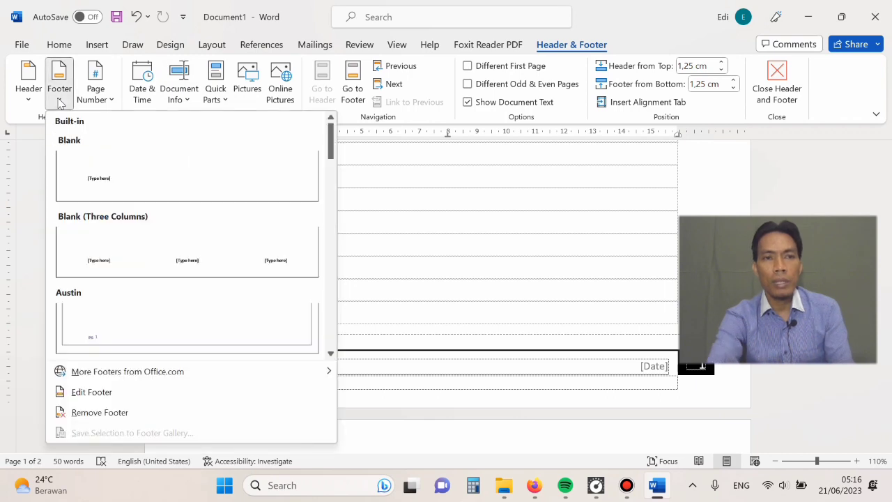
click(95, 417)
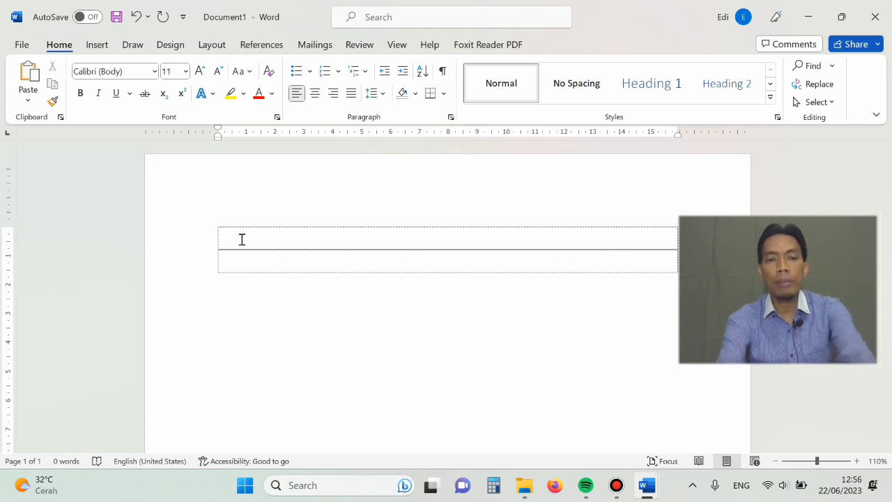
- Enter the title "Daftar Nama Siswa" on the first line of the blank document and centre it
text(Dafta)
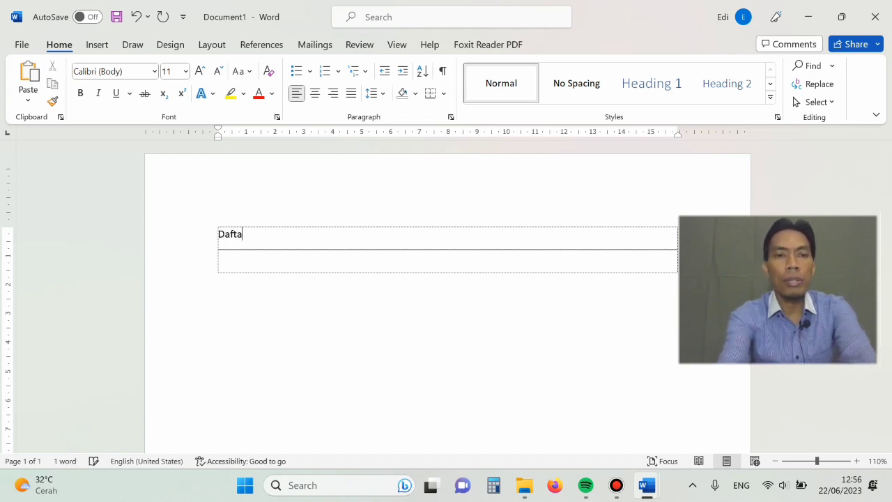
text(r Nam)
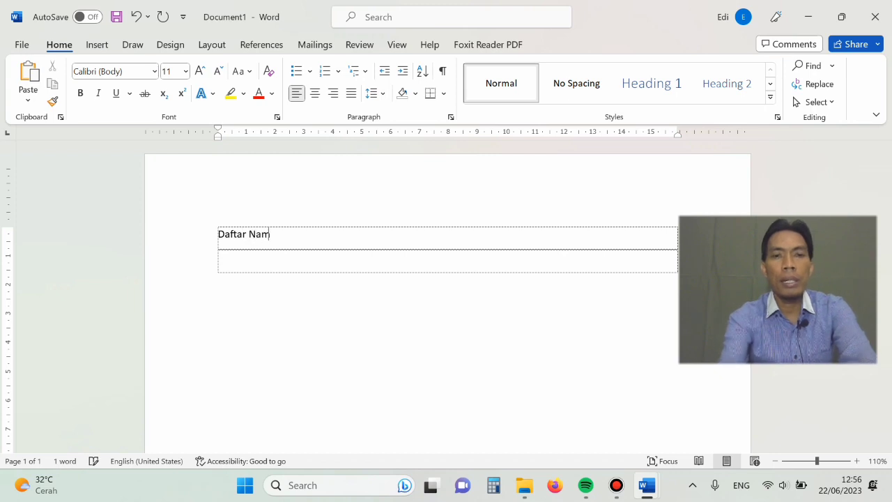
text(a Siswa)
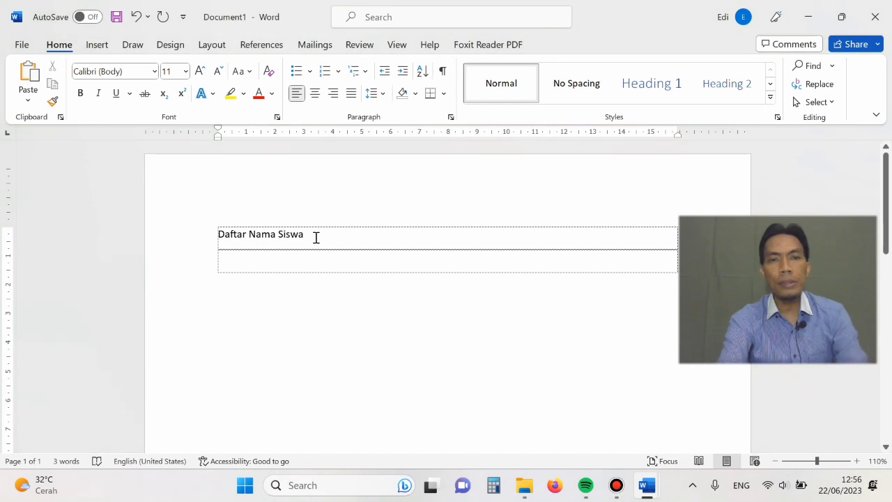
drag(315, 238, 219, 234)
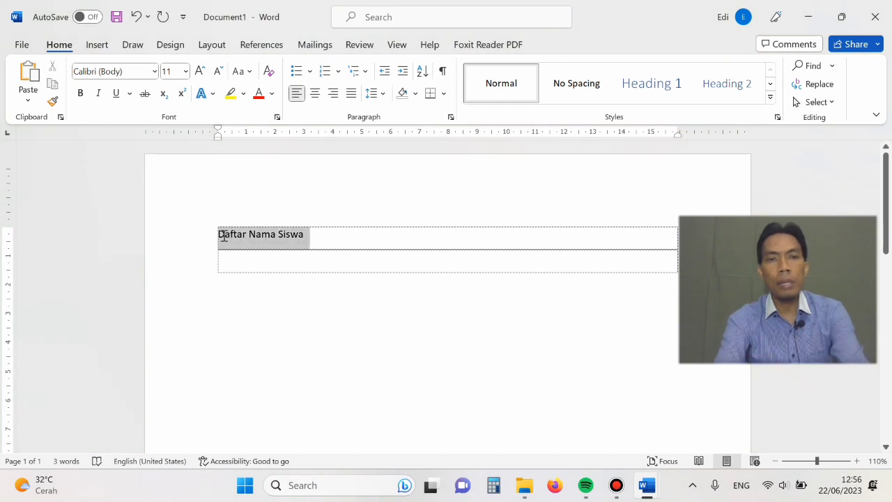
click(315, 93)
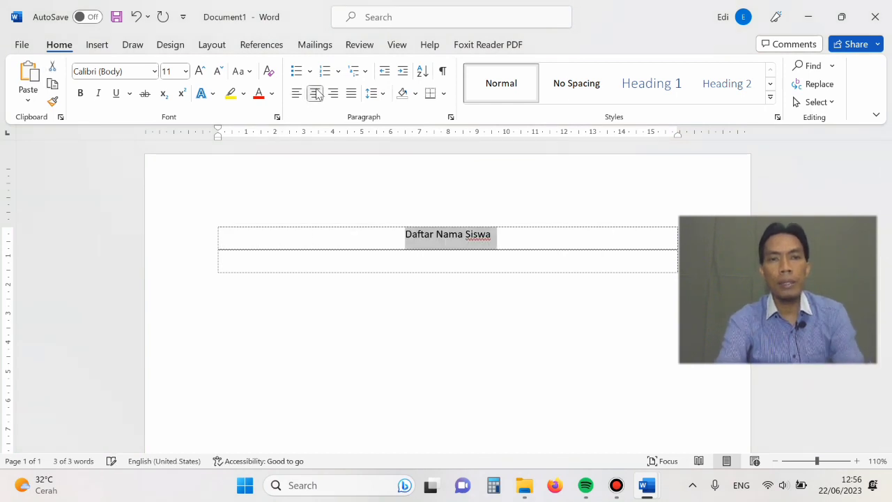
click(499, 251)
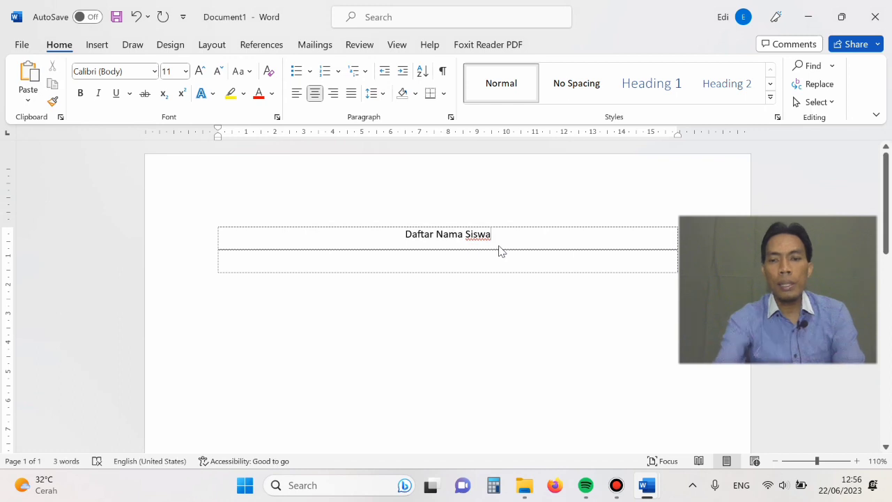
- Insert a table of five columns and five rows on a new line below the title "Daftar Nama Siswa"
key(Return)
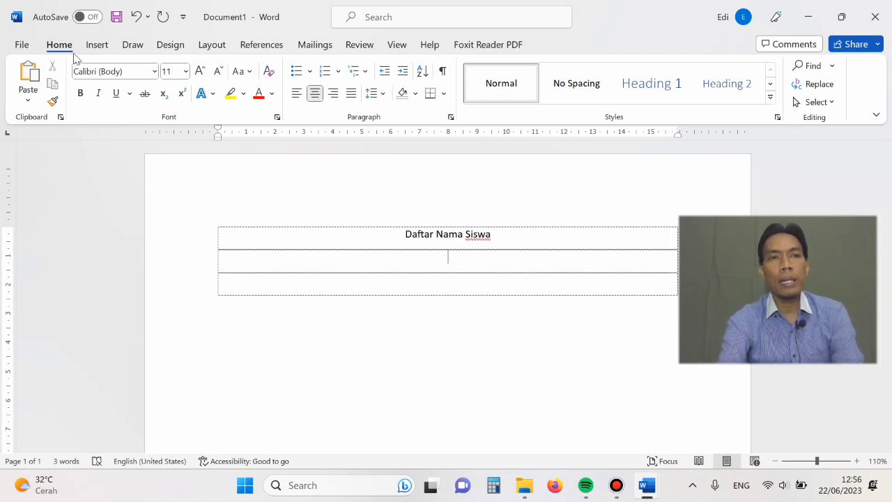
click(98, 45)
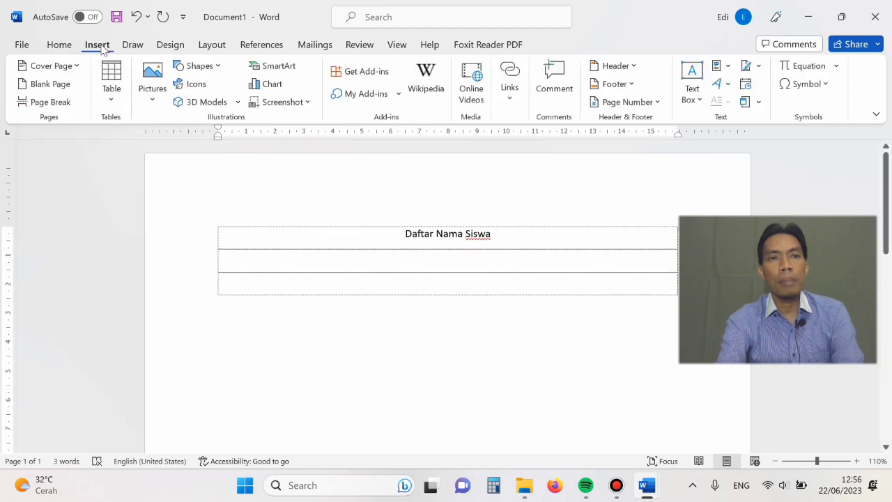
click(58, 46)
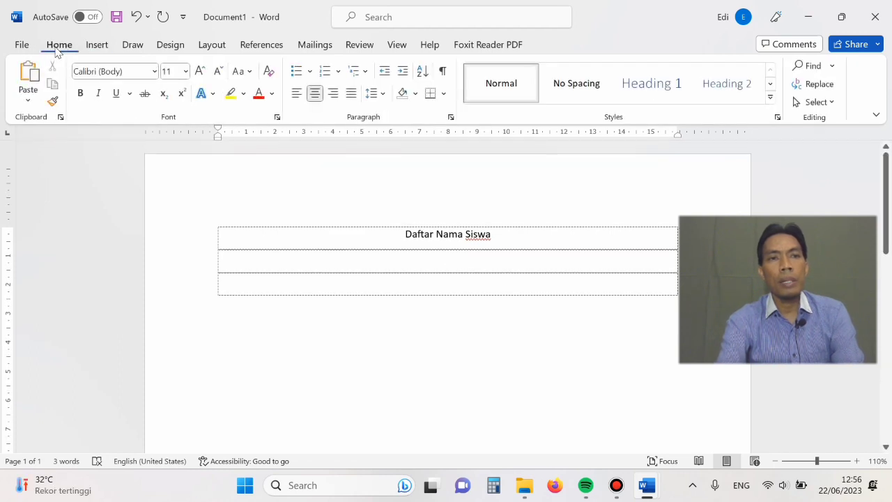
click(97, 46)
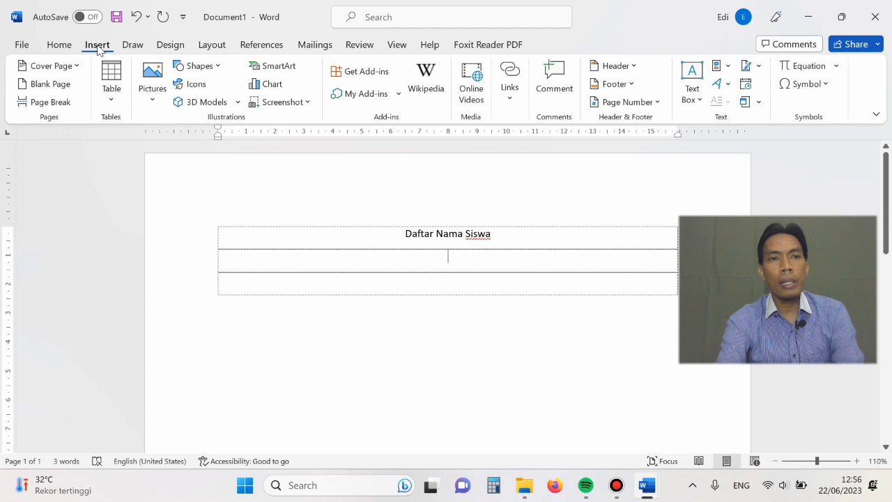
click(59, 46)
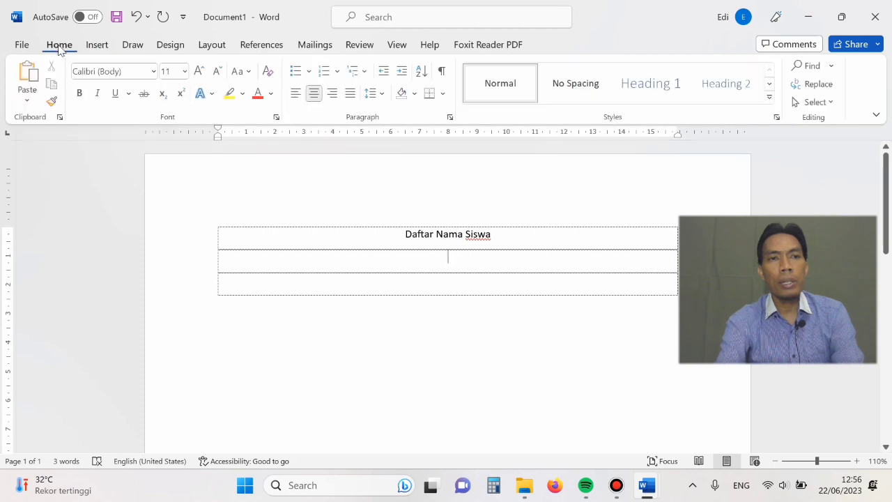
click(94, 46)
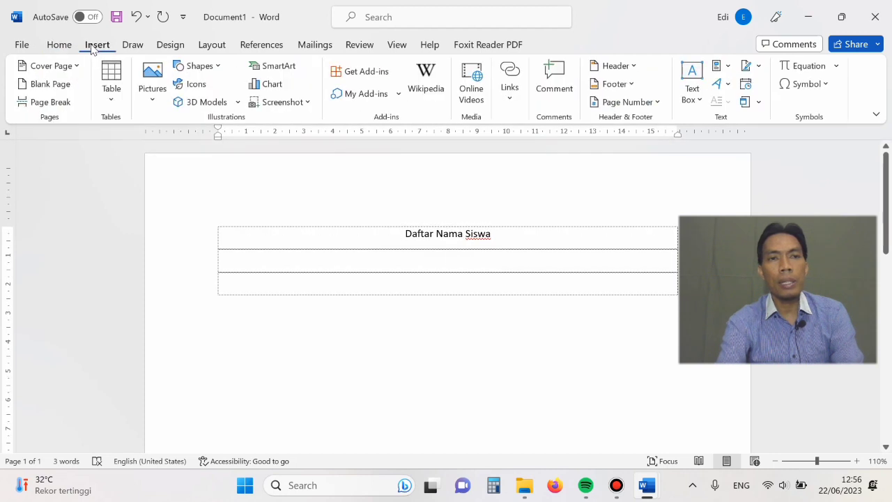
click(113, 103)
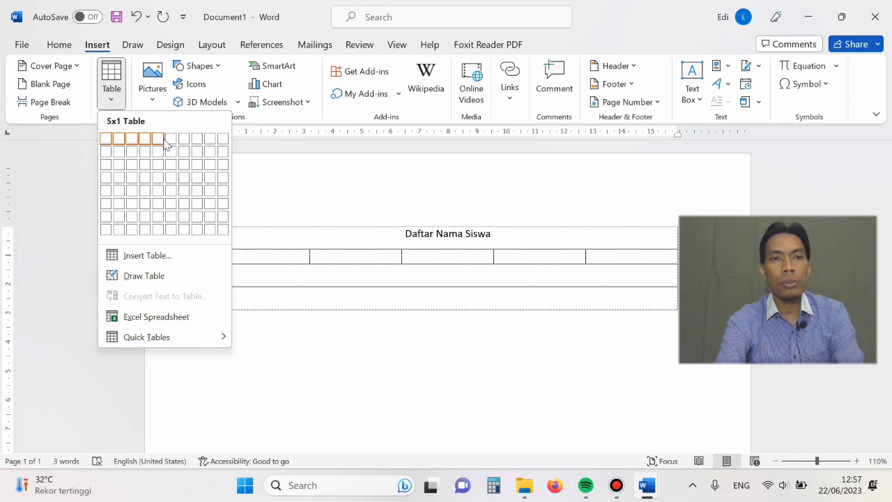
click(161, 200)
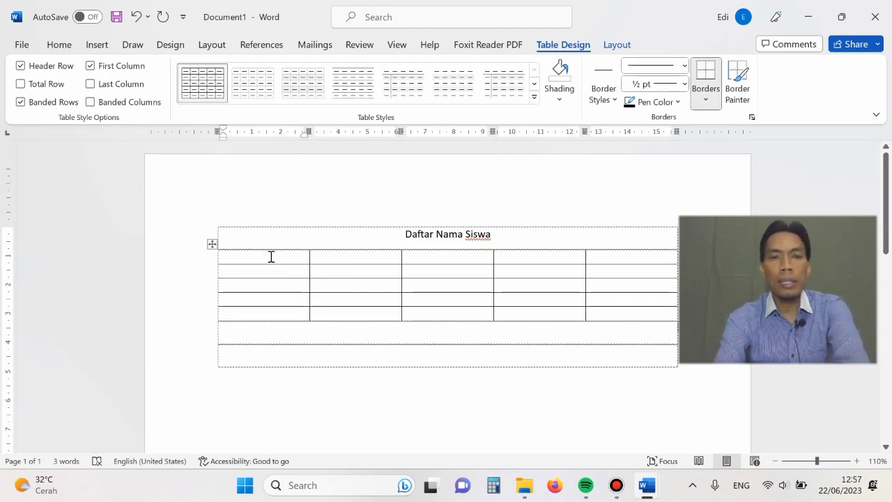
- Fill the table's first row with the column headings No, Nama, Alamat, No. Hp and Ket
text(No)
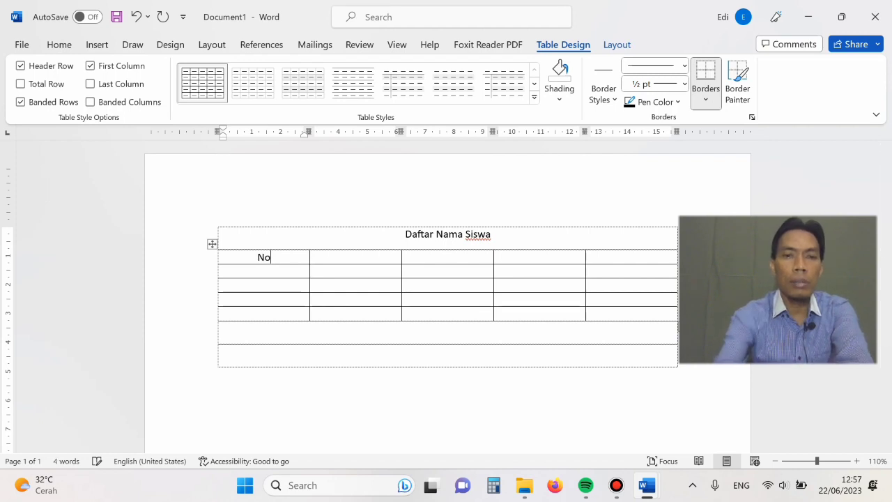
key(Tab)
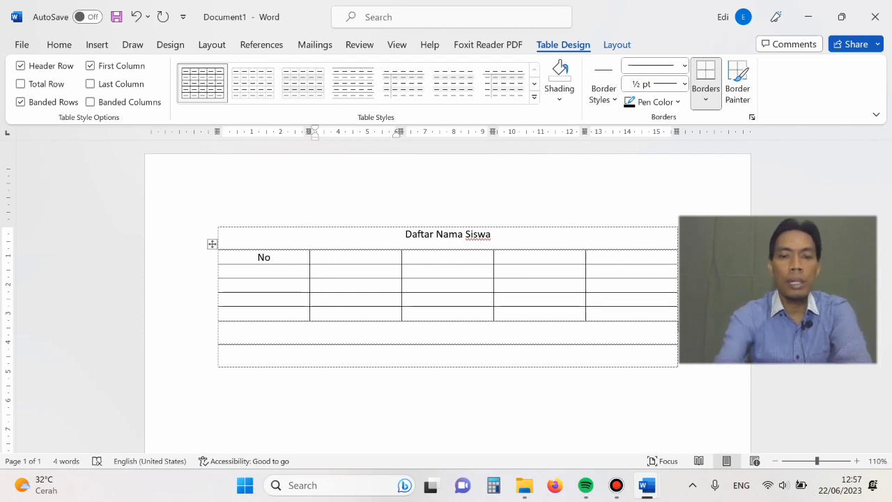
text(Nama)
key(Tab)
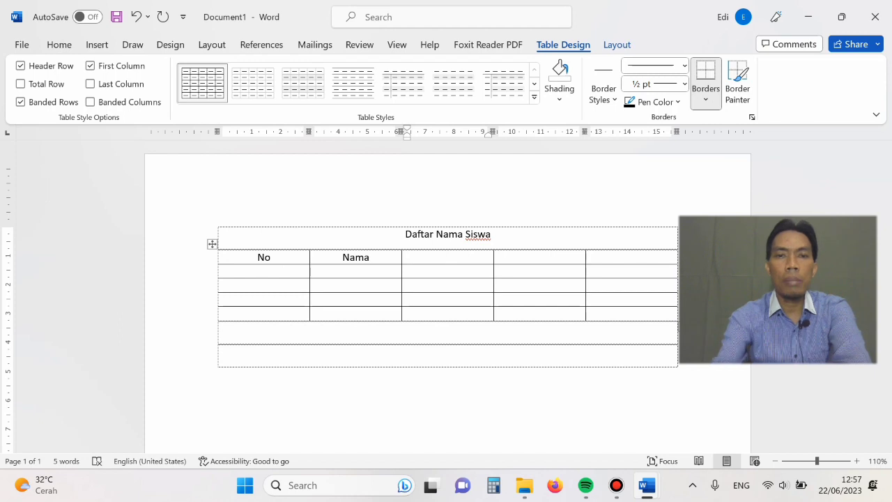
text(Alamat)
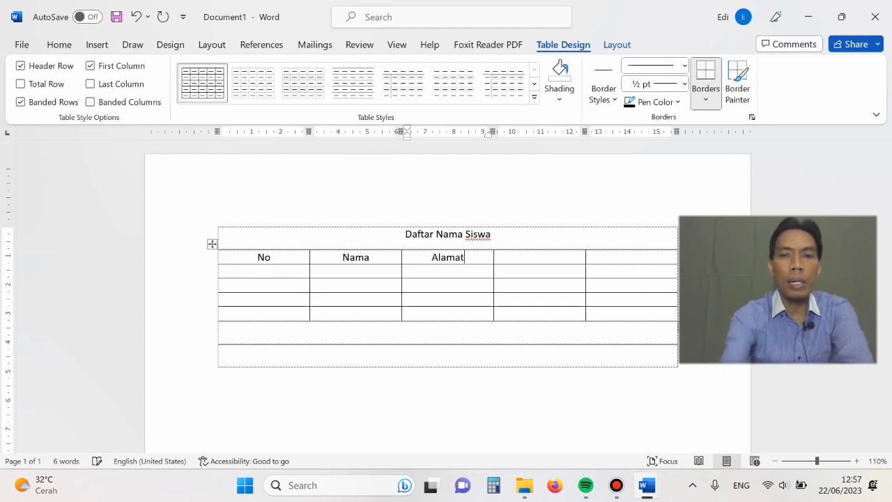
key(Tab)
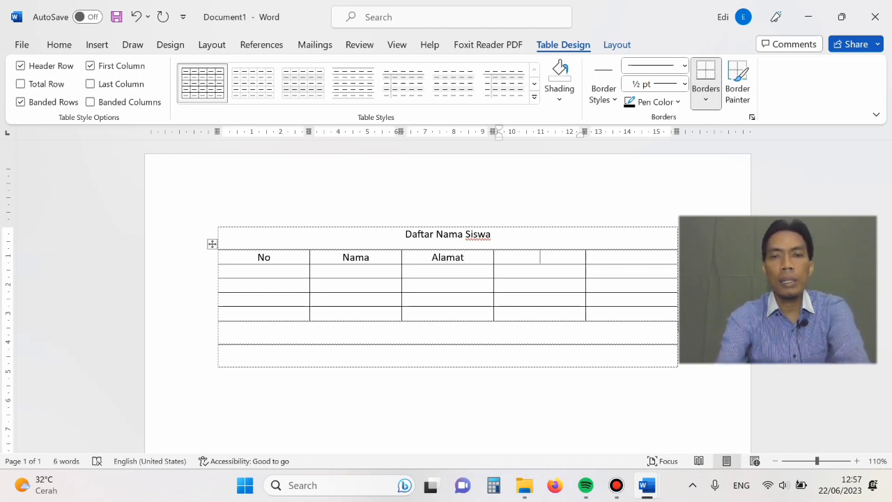
text(No.)
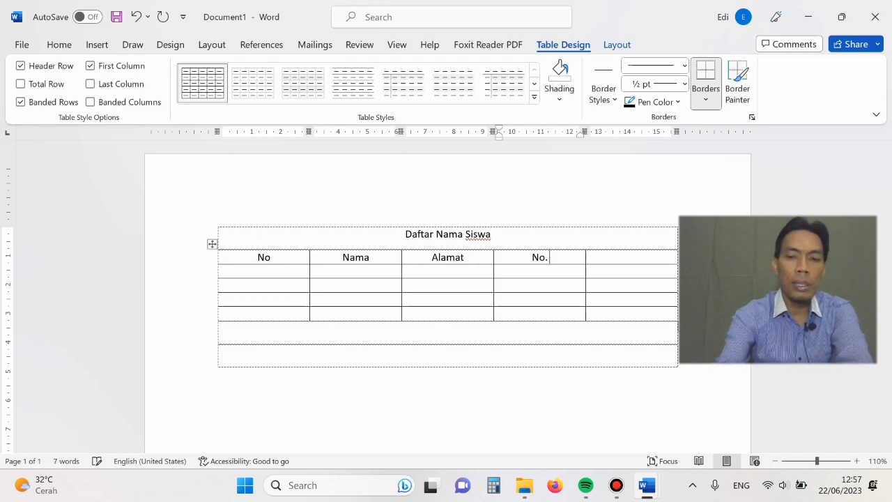
text( Hp)
key(Tab)
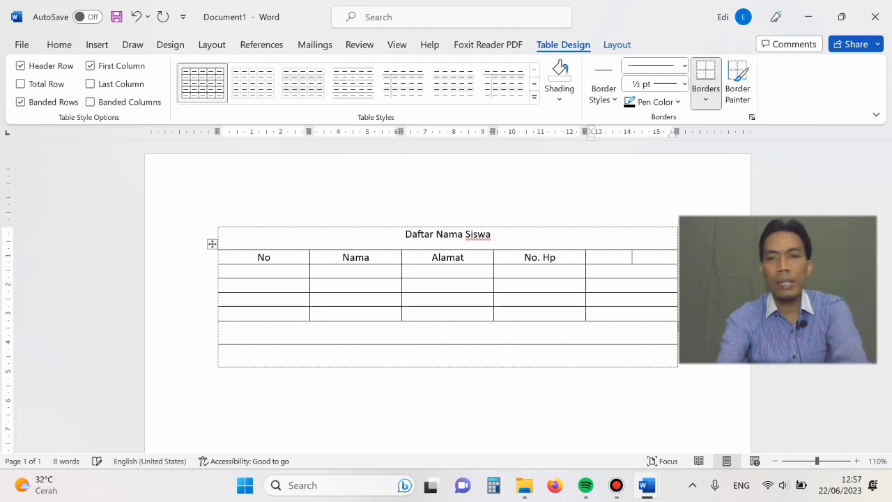
text(Kete)
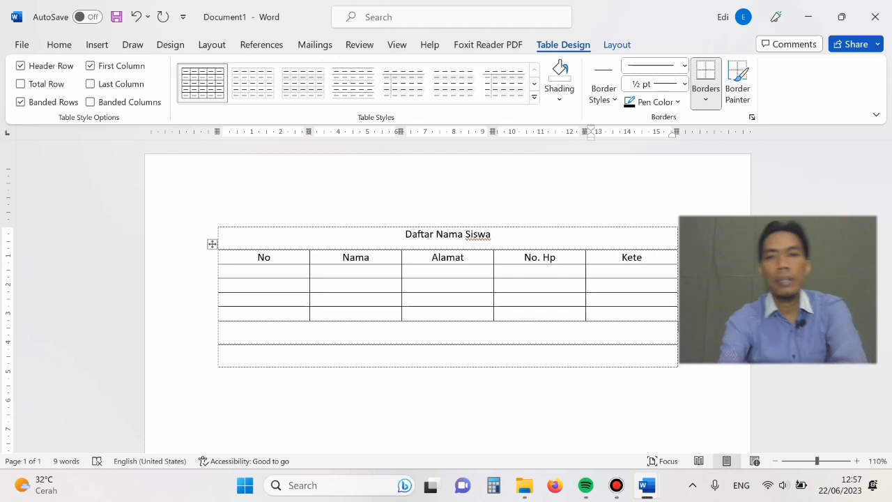
key(BackSpace)
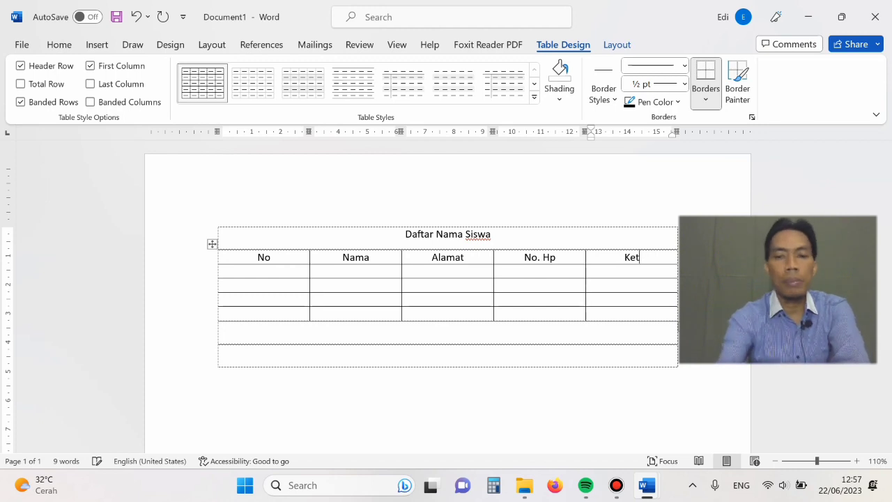
text(.)
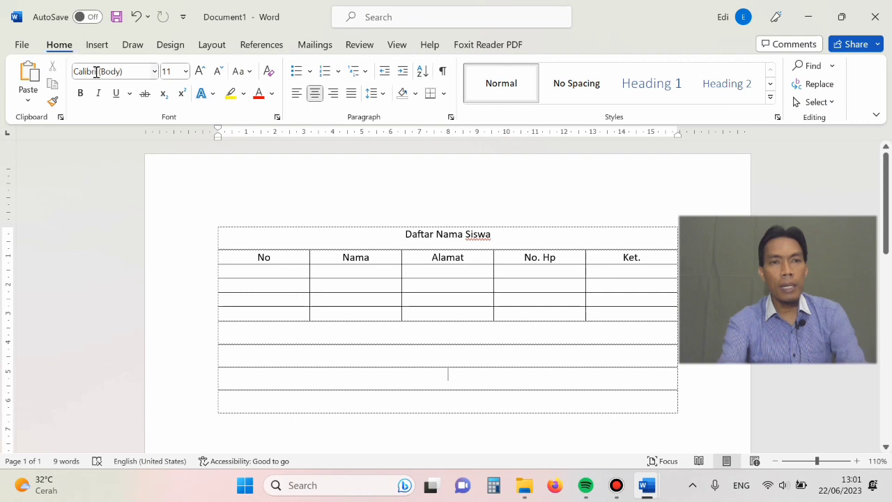
- Insert a second table with 15 columns and 25 rows below the first one, keeping the fixed column width on Auto
click(97, 43)
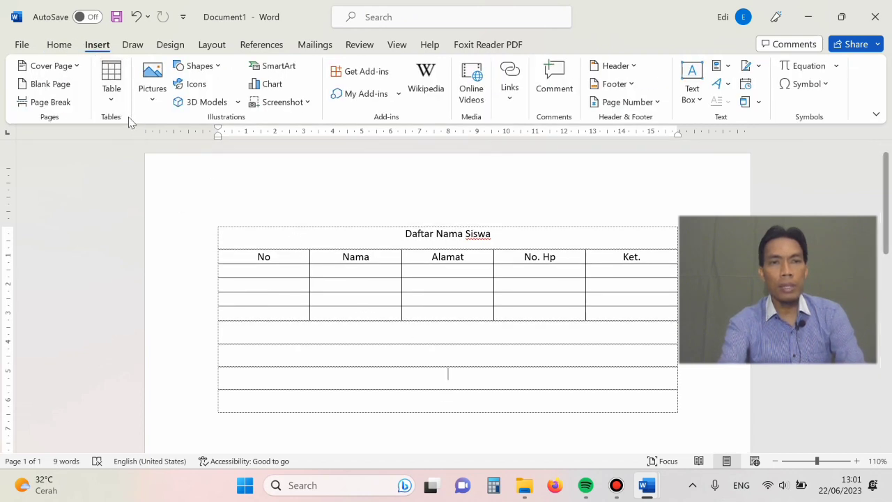
click(113, 103)
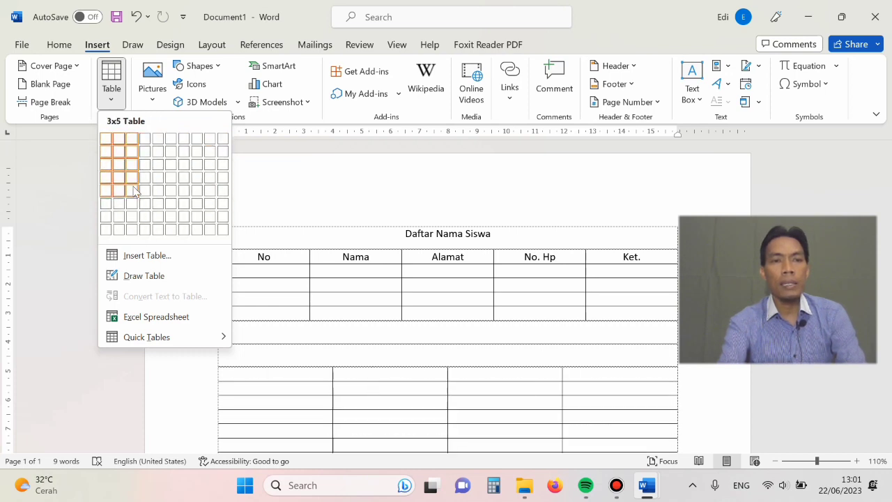
click(138, 256)
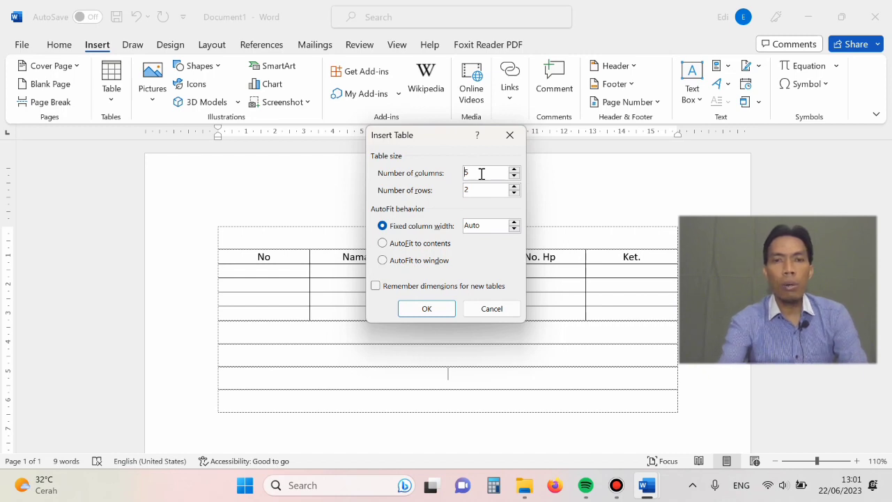
text(15)
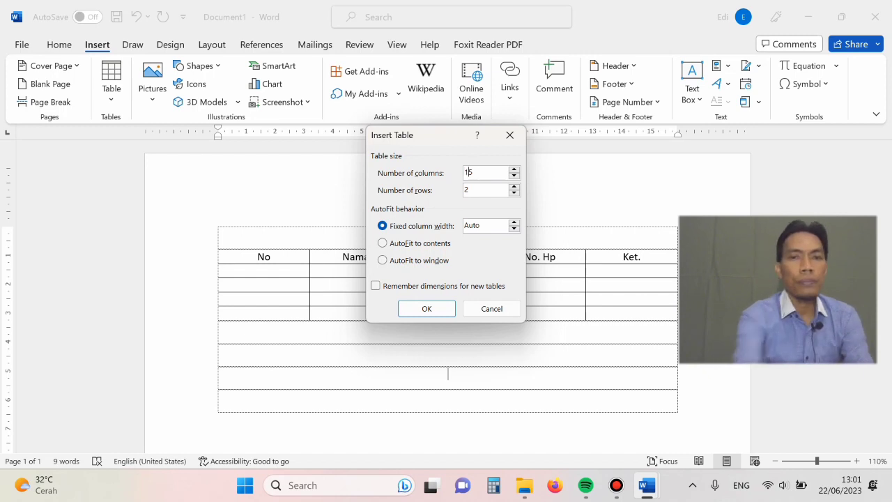
click(481, 190)
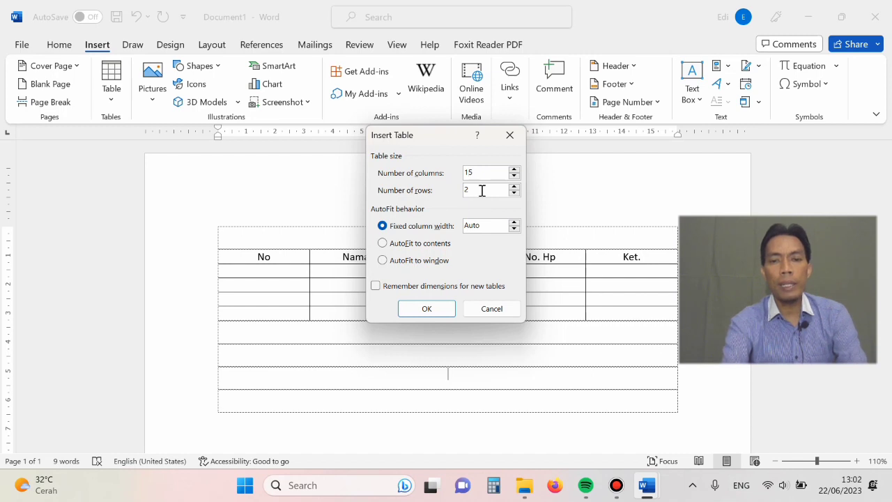
text(5)
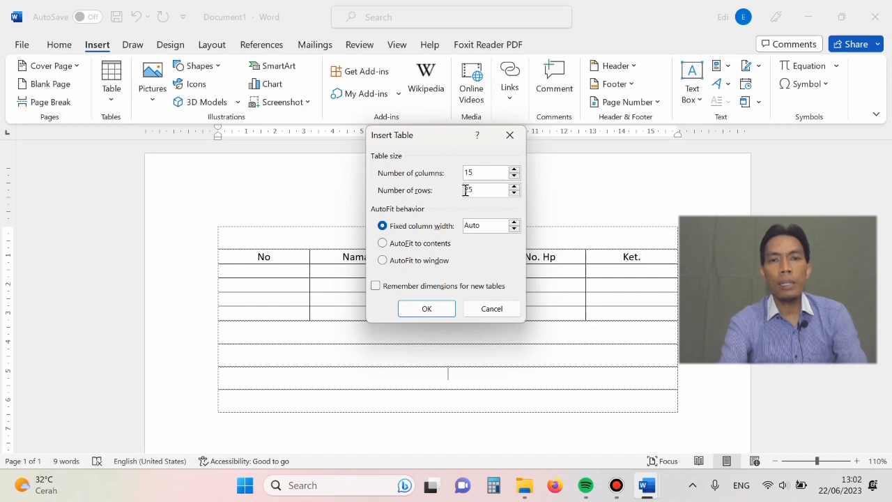
click(427, 307)
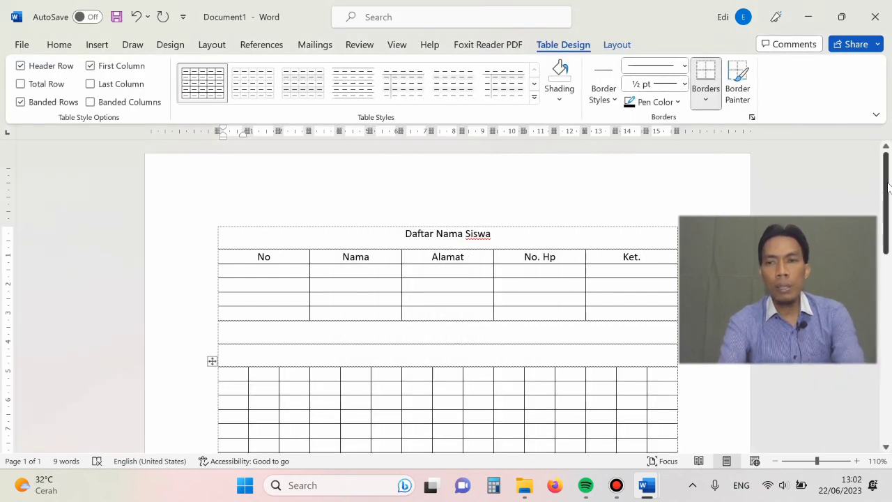
- Review the extent of the second table by selecting its first row and its first column in turn
drag(888, 184, 887, 220)
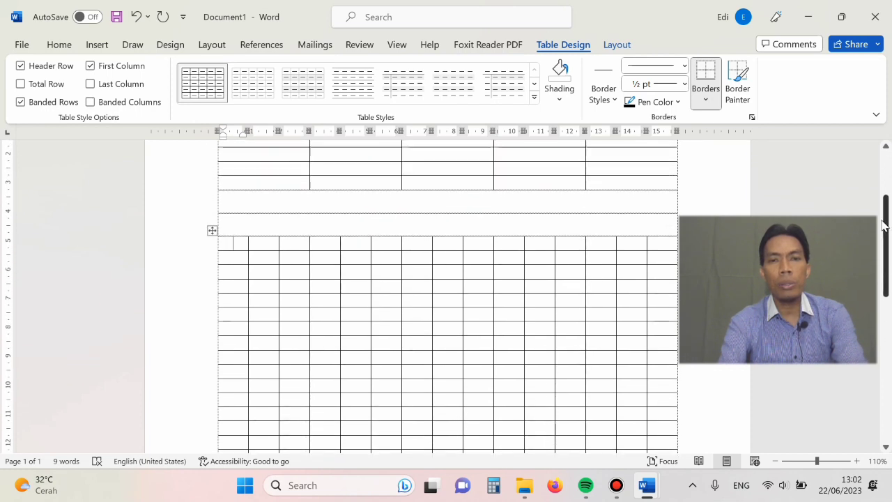
drag(240, 242, 657, 246)
click(230, 237)
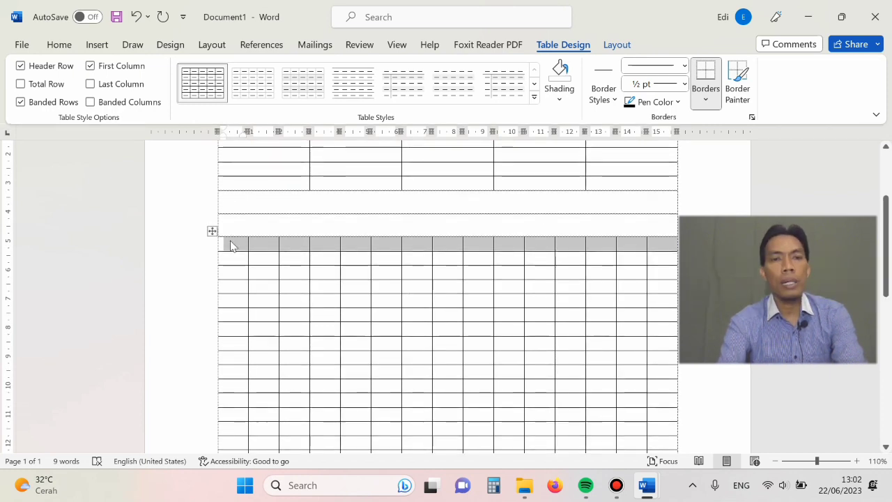
mouse_move(237, 243)
mouse_down()
mouse_move(248, 379)
mouse_move(240, 477)
mouse_move(238, 245)
mouse_up()
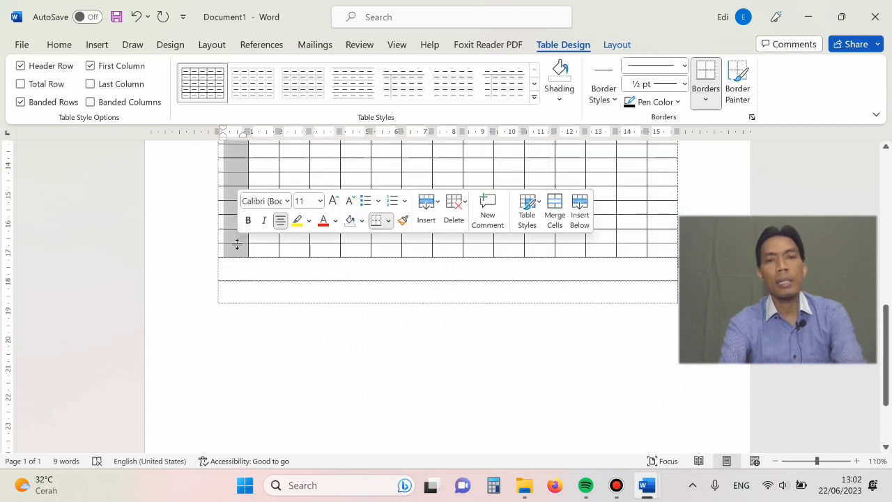
click(297, 161)
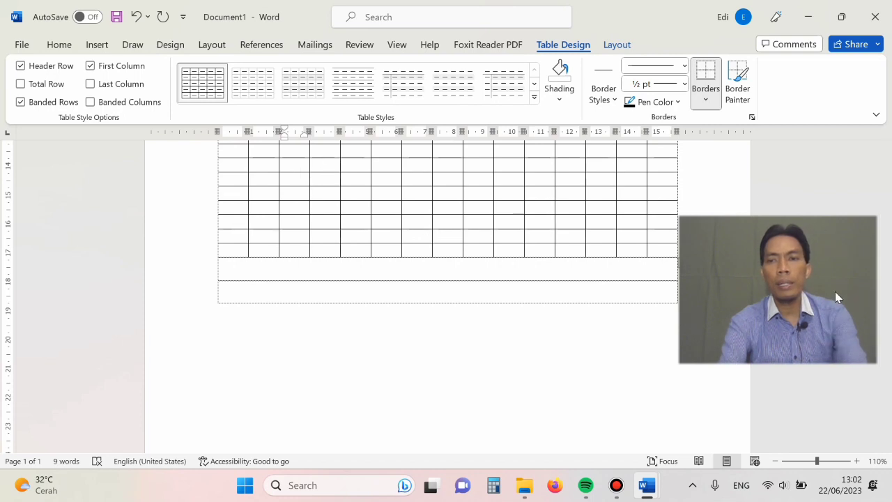
drag(887, 328, 884, 183)
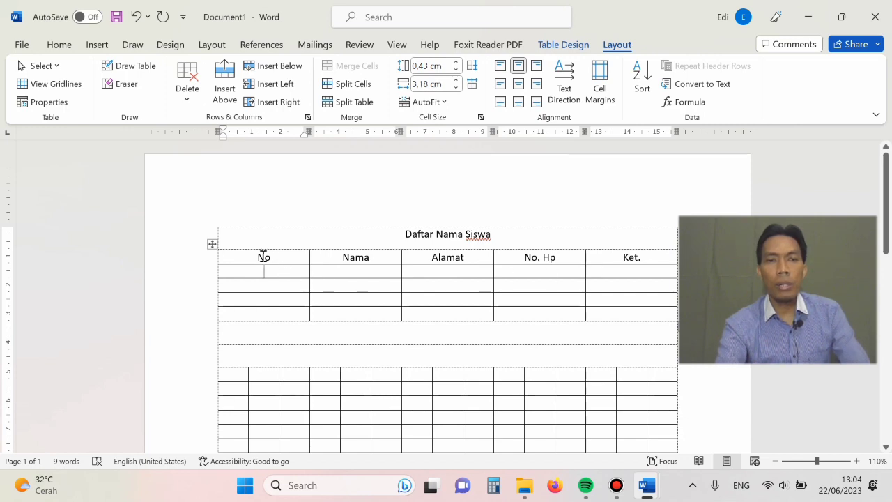
click(387, 257)
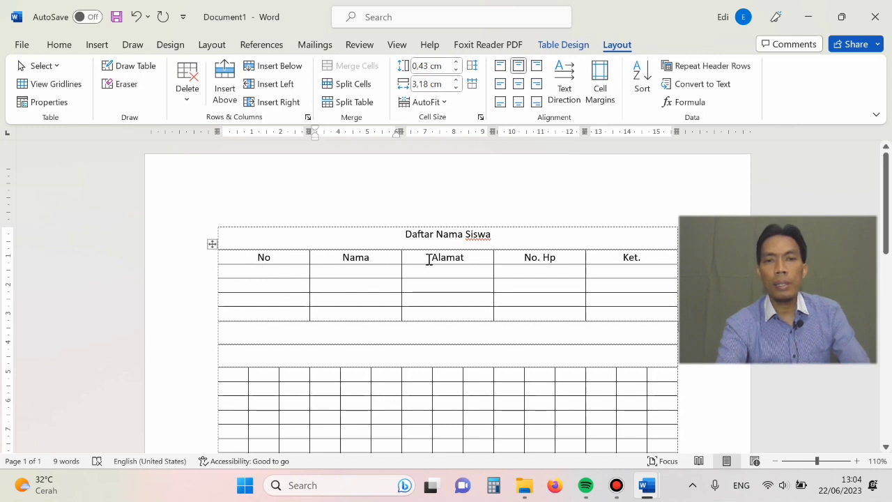
click(429, 259)
click(539, 260)
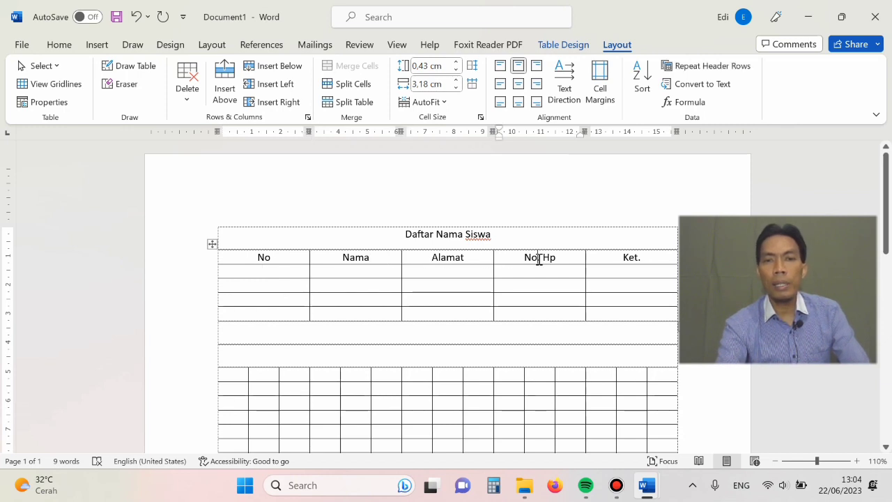
click(614, 254)
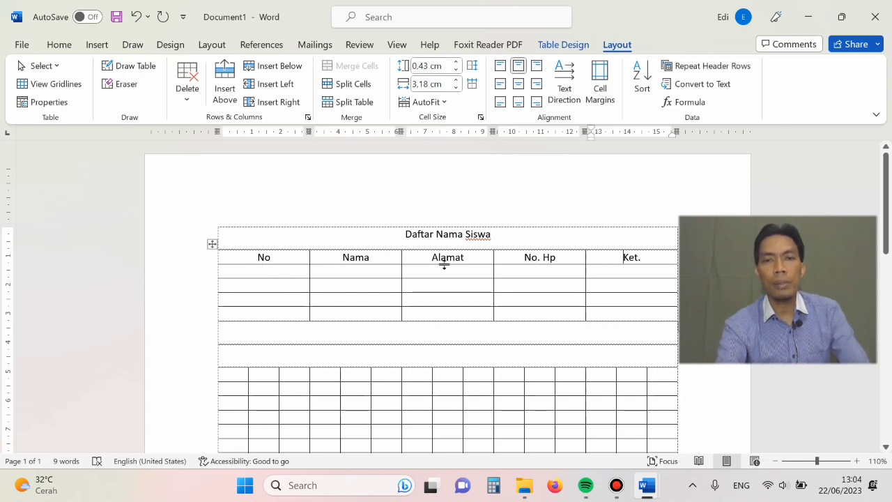
click(279, 271)
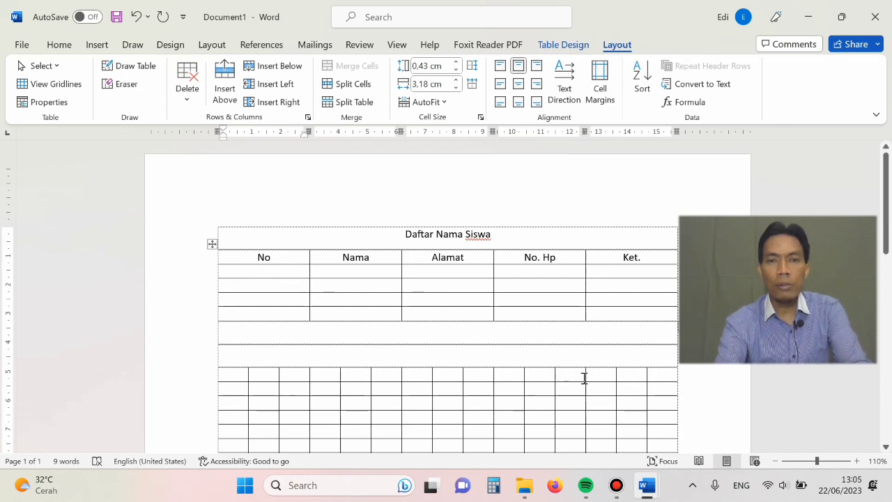
click(856, 461)
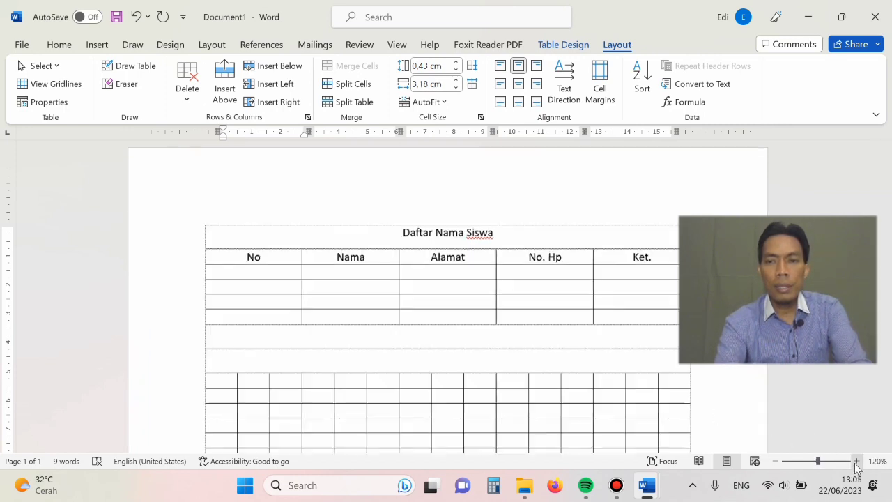
- Narrow the No column of the first table to about 1.24 cm by moving its border with the Nama column
click(857, 461)
click(857, 461)
click(856, 460)
click(856, 460)
click(857, 461)
click(857, 461)
click(857, 461)
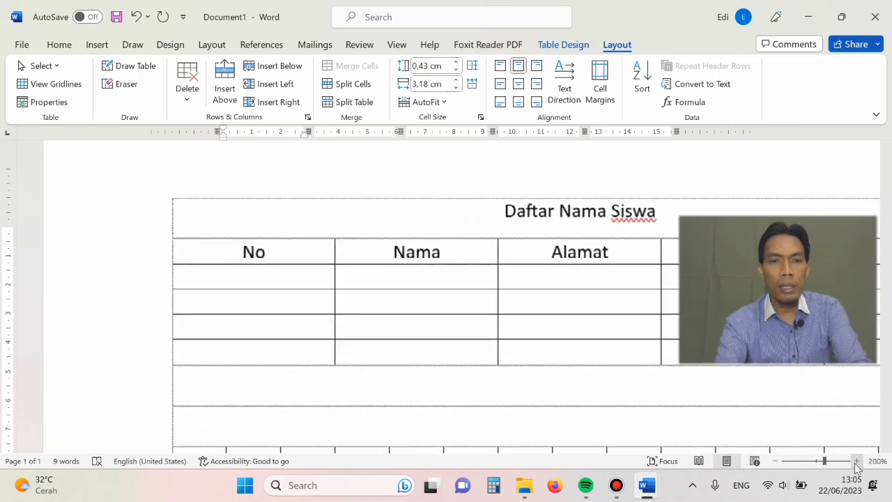
click(856, 460)
click(857, 461)
click(857, 461)
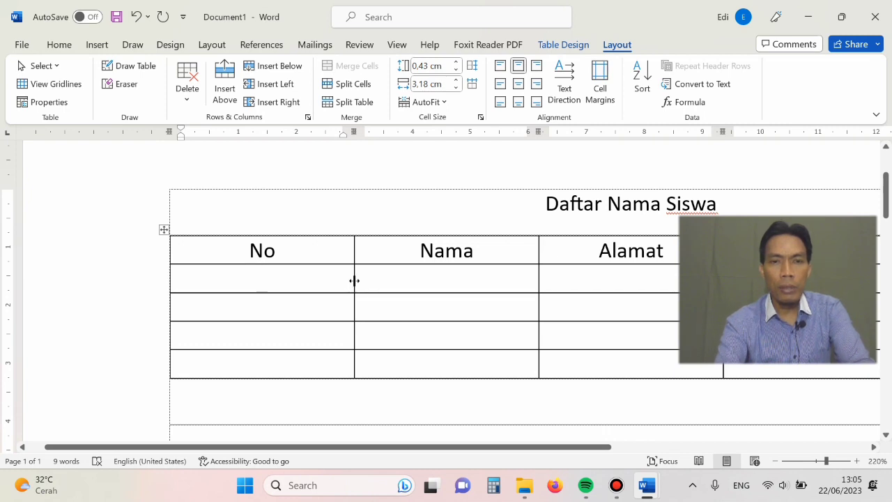
drag(354, 280, 242, 282)
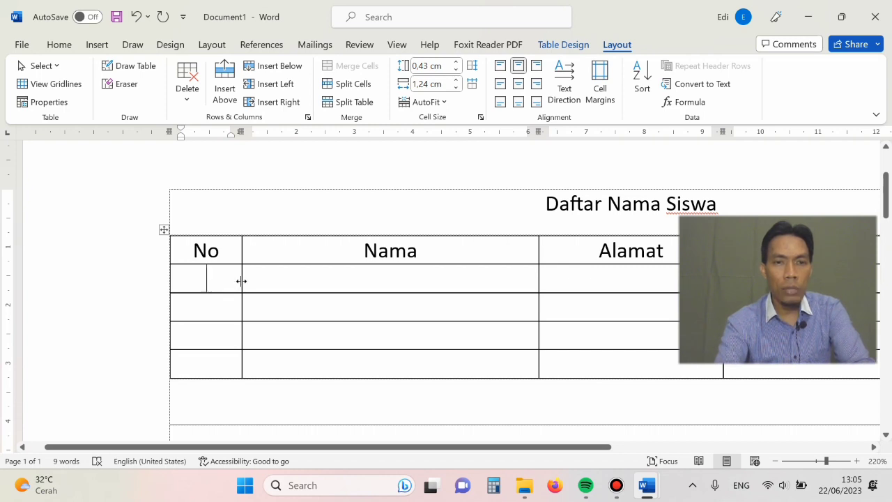
mouse_move(242, 281)
mouse_down()
mouse_move(256, 281)
mouse_move(240, 279)
mouse_up()
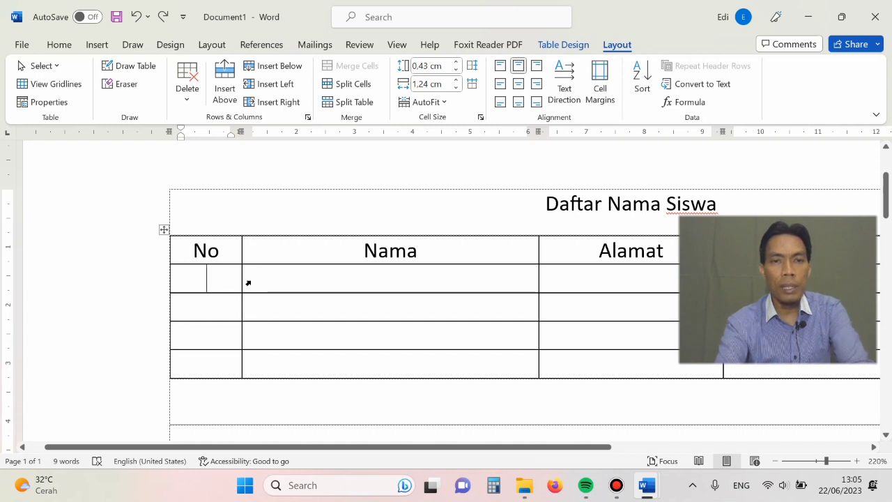
click(248, 282)
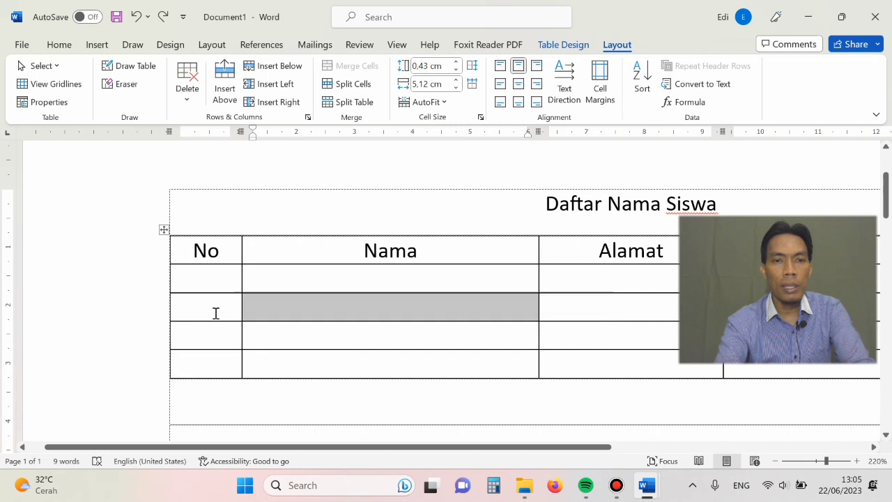
click(216, 313)
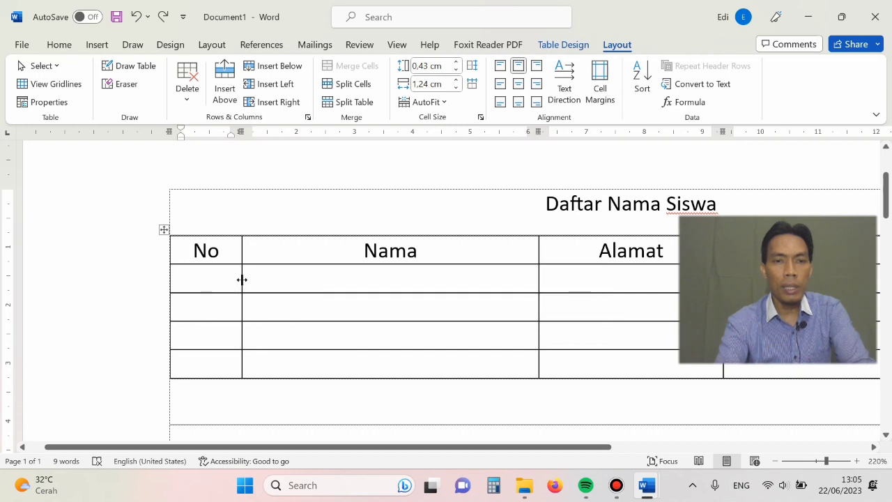
mouse_move(244, 280)
mouse_down()
mouse_move(318, 278)
mouse_move(242, 281)
mouse_up()
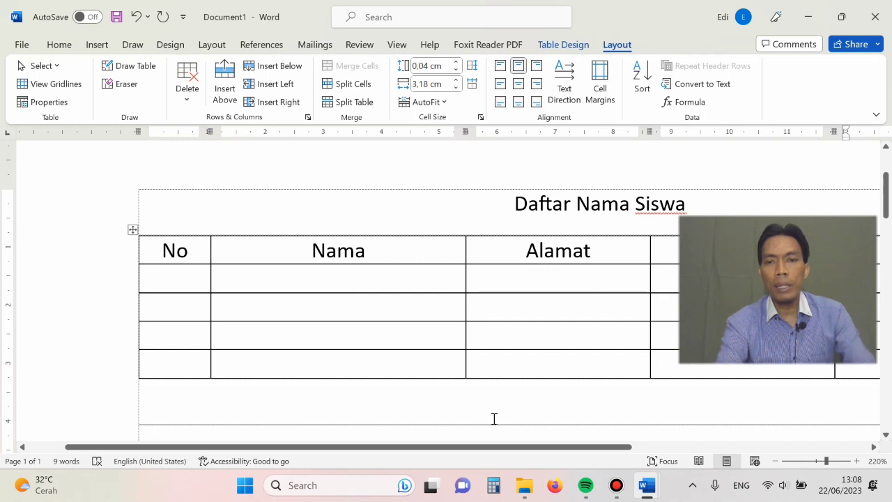
- Insert an empty column immediately to the right of the No. Hp column in the first table
drag(458, 446, 722, 461)
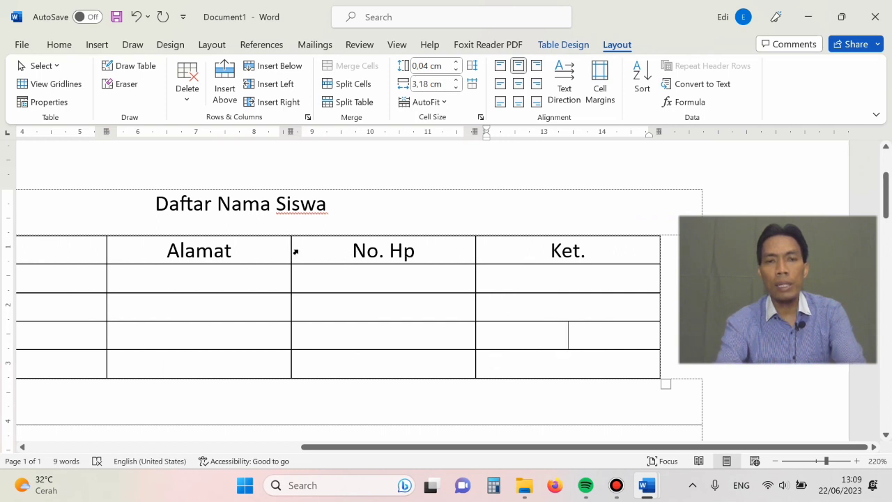
drag(296, 252, 305, 373)
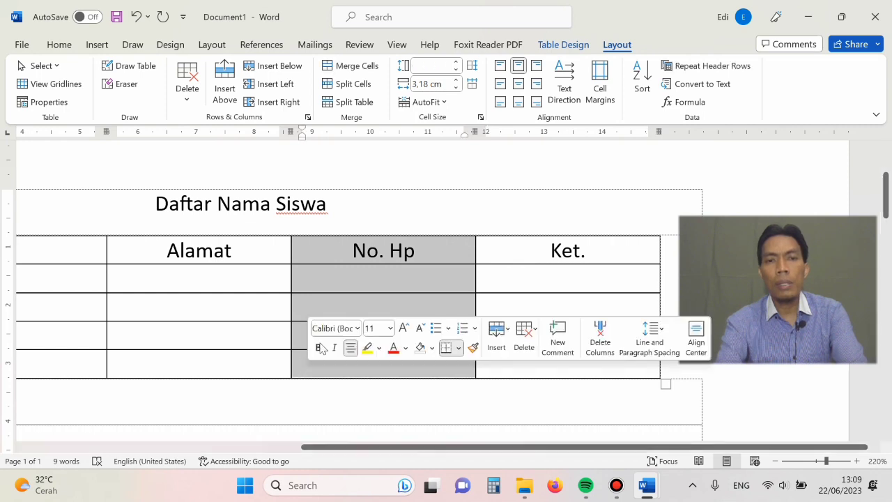
right_click(323, 277)
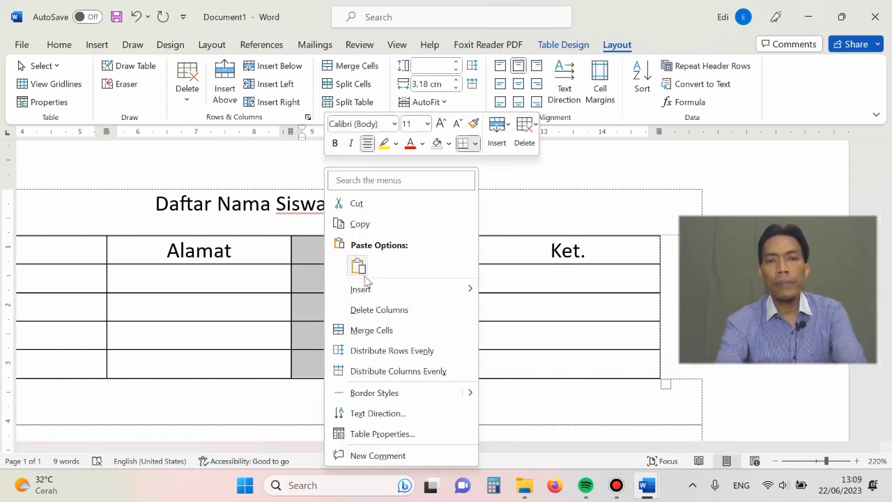
mouse_move(371, 293)
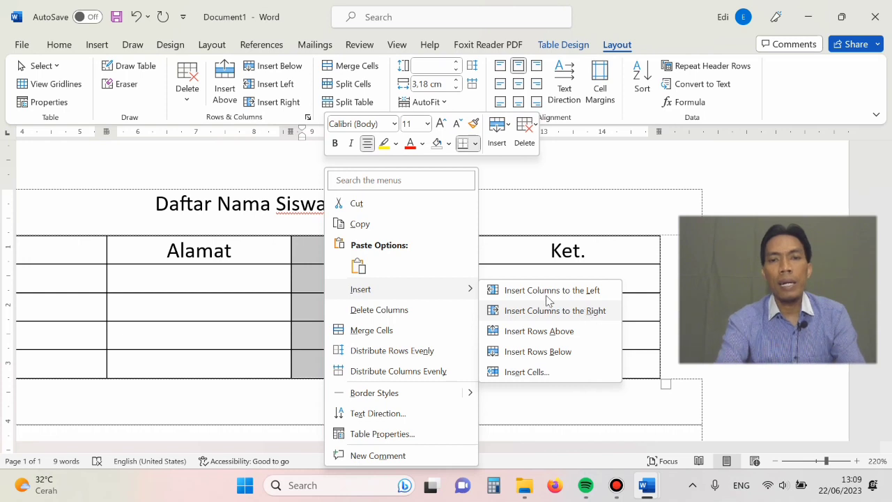
click(516, 317)
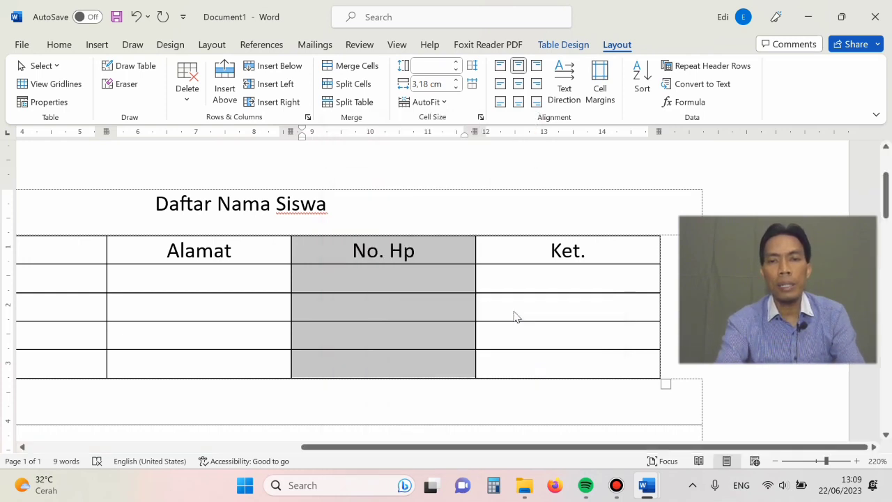
click(349, 283)
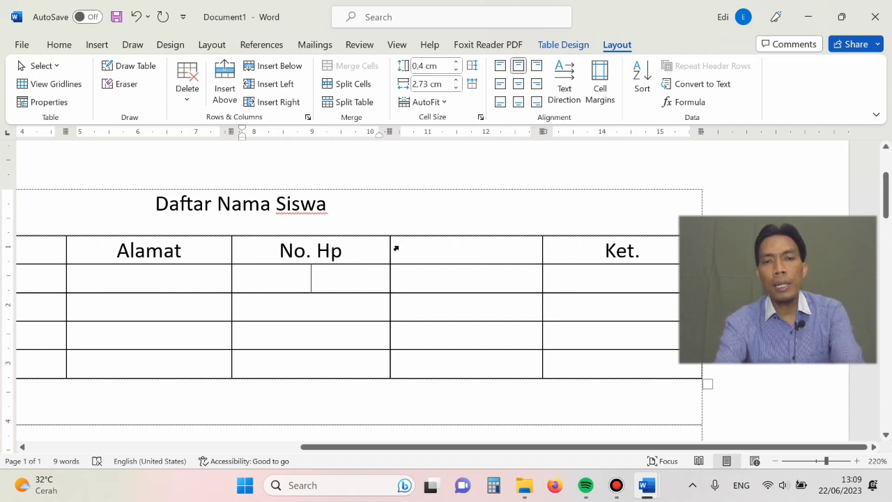
- Delete the empty column between the No. Hp and Ket. columns
drag(396, 248, 412, 360)
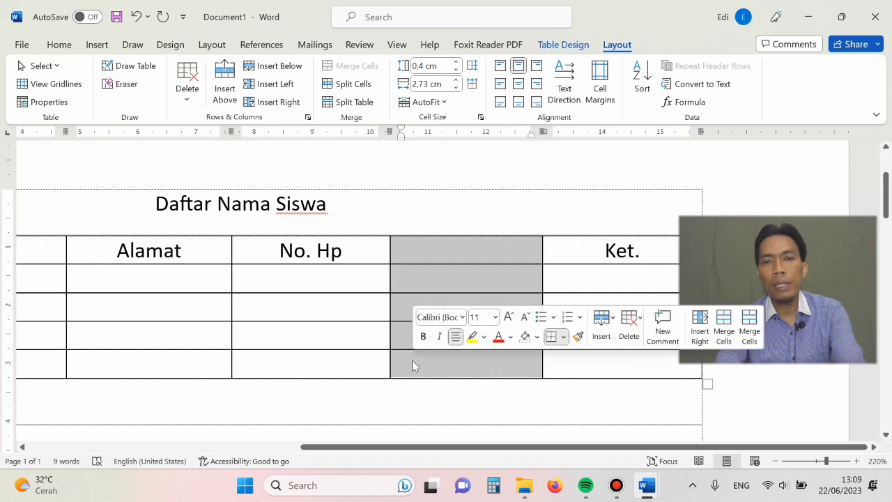
click(446, 254)
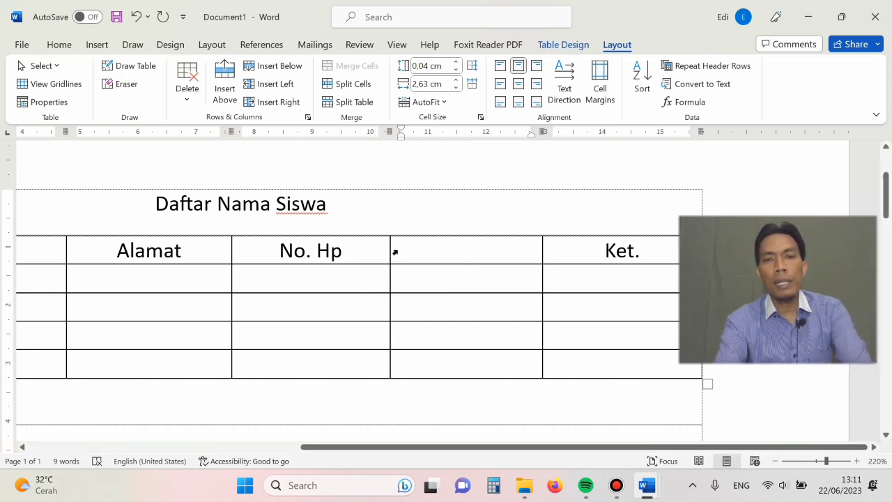
drag(393, 252, 402, 364)
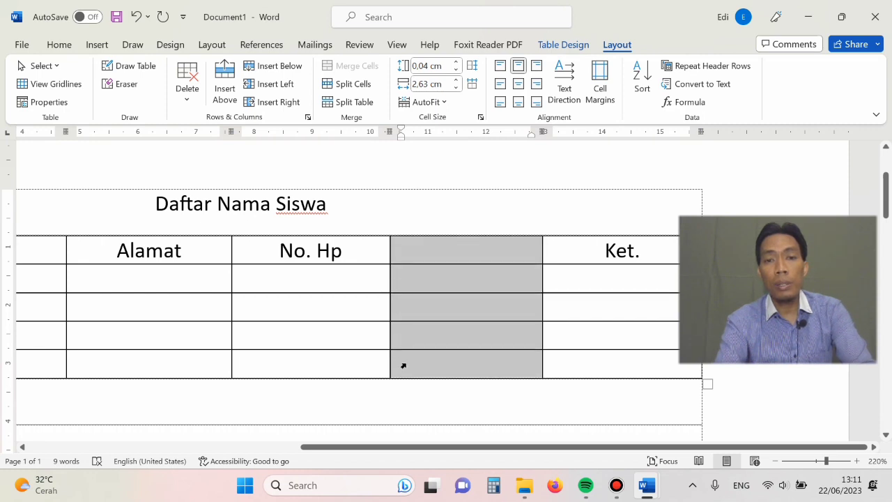
right_click(416, 251)
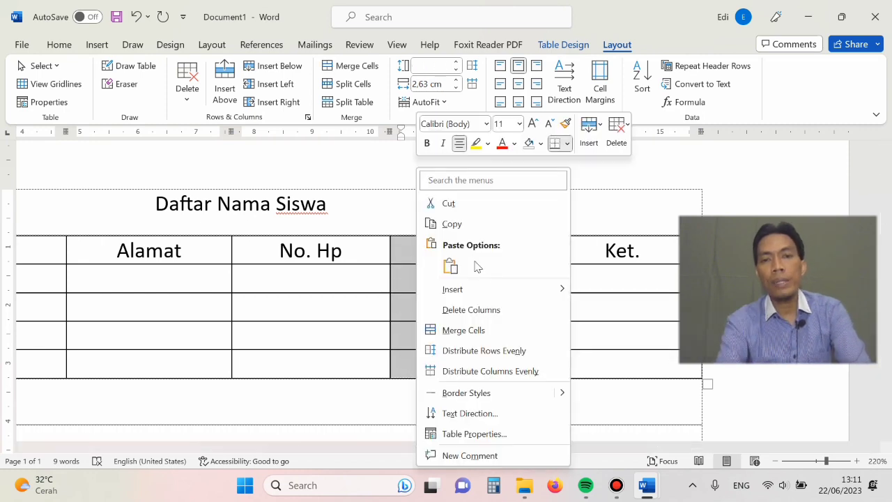
click(474, 313)
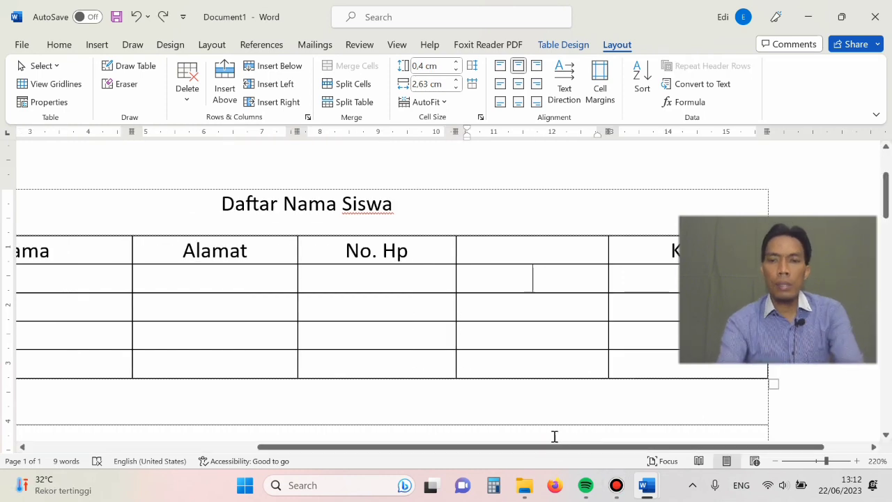
- Enter Laki-laki in the second-row cell of the empty column between No. Hp and Ket
drag(554, 447, 673, 466)
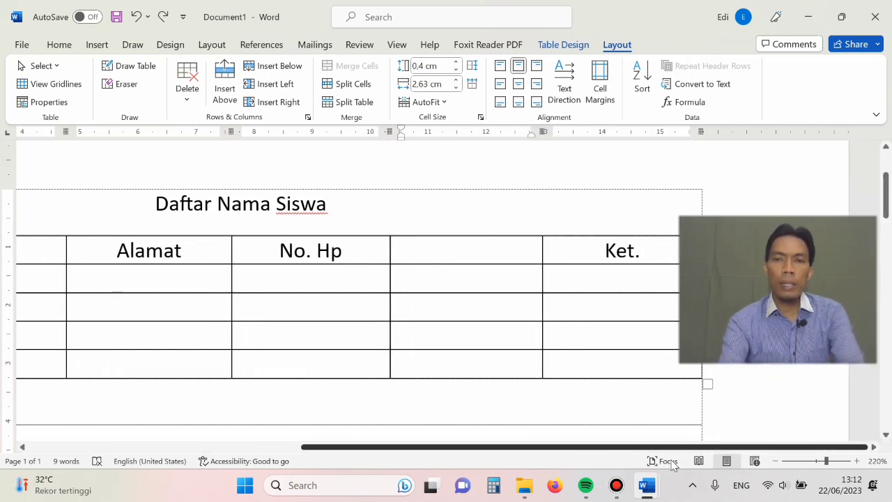
click(444, 269)
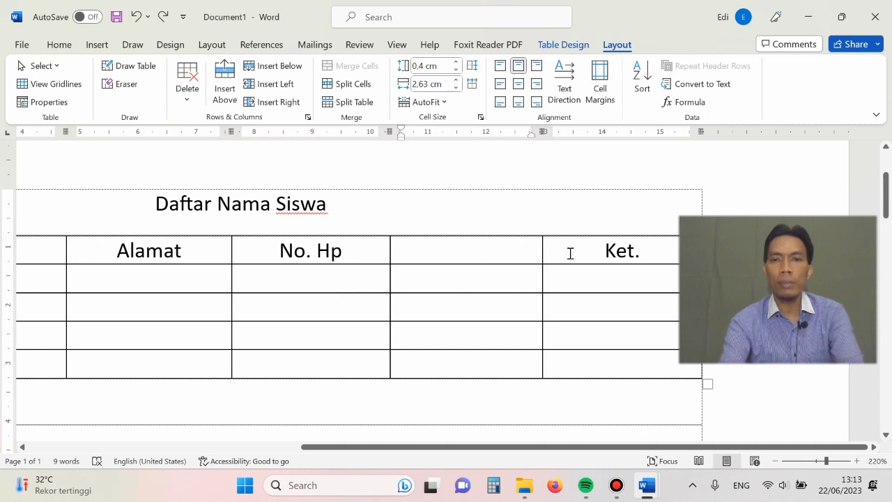
click(470, 253)
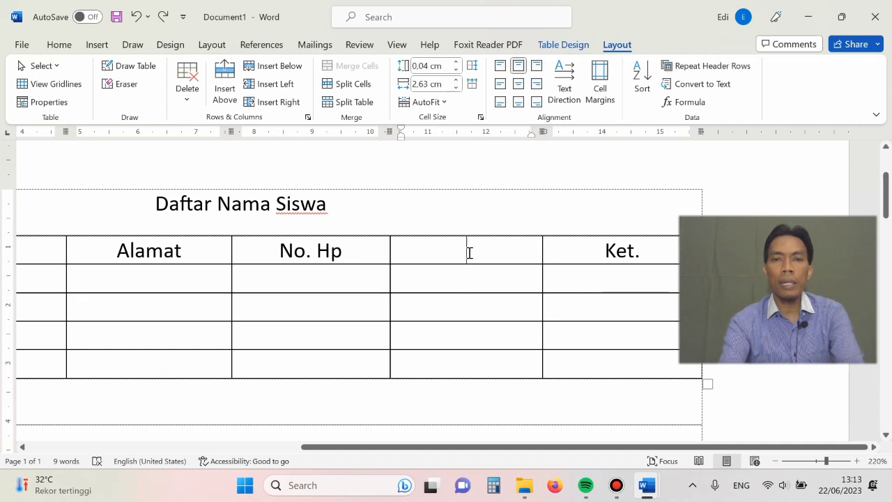
click(575, 255)
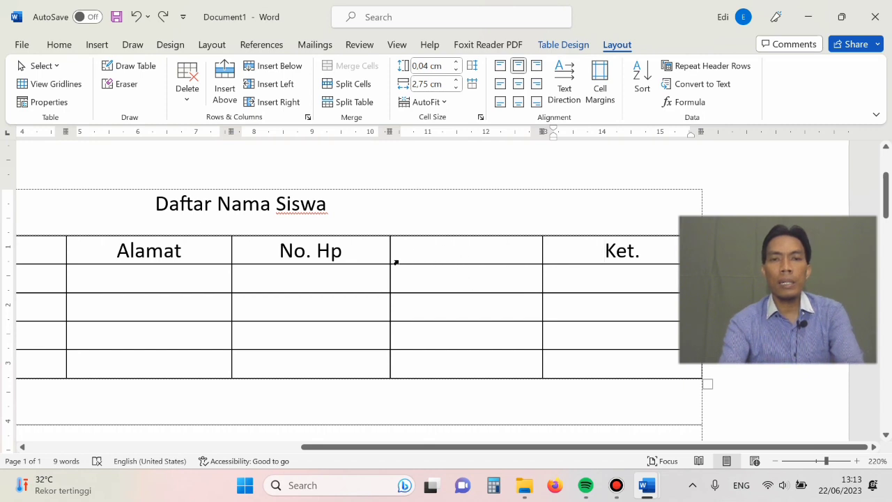
click(453, 285)
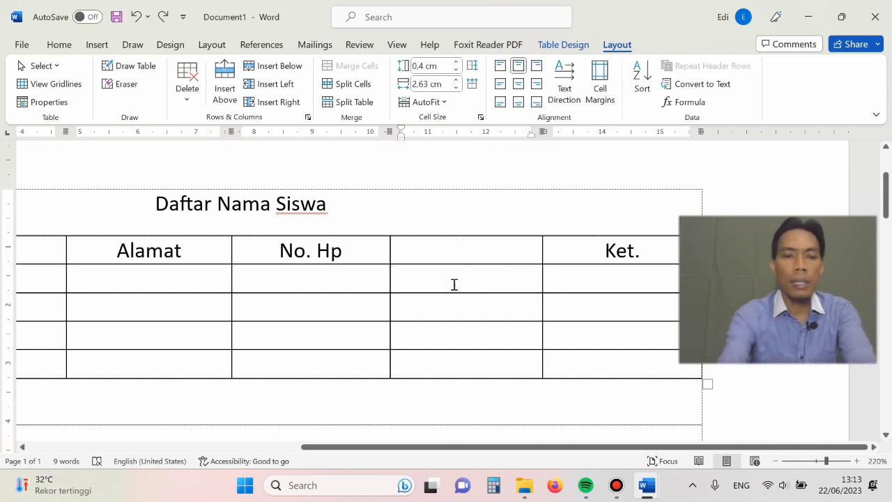
text(Laki)
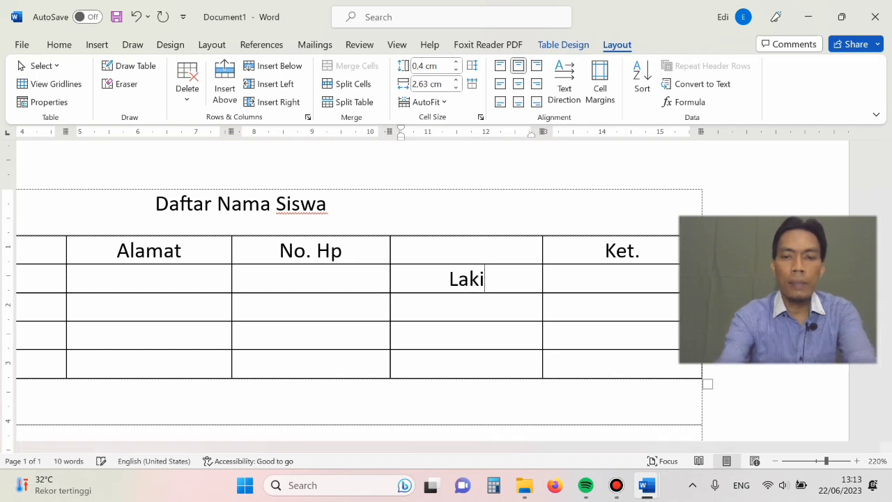
text(-laki)
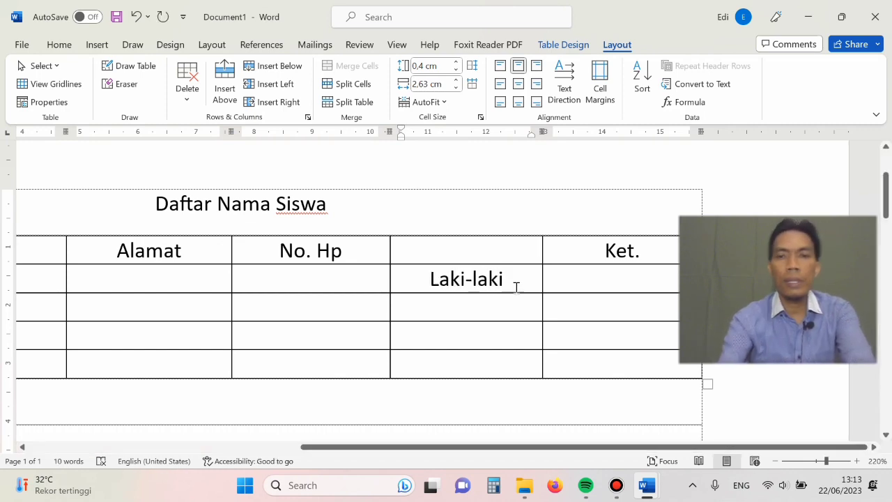
- Enter Perempuan in the second-row cell directly under the Ket. heading
click(556, 277)
text(P)
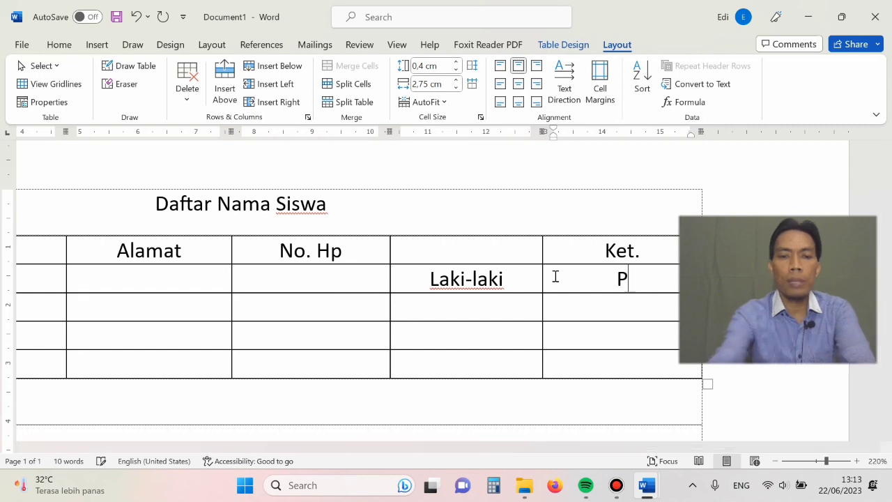
text(erembu)
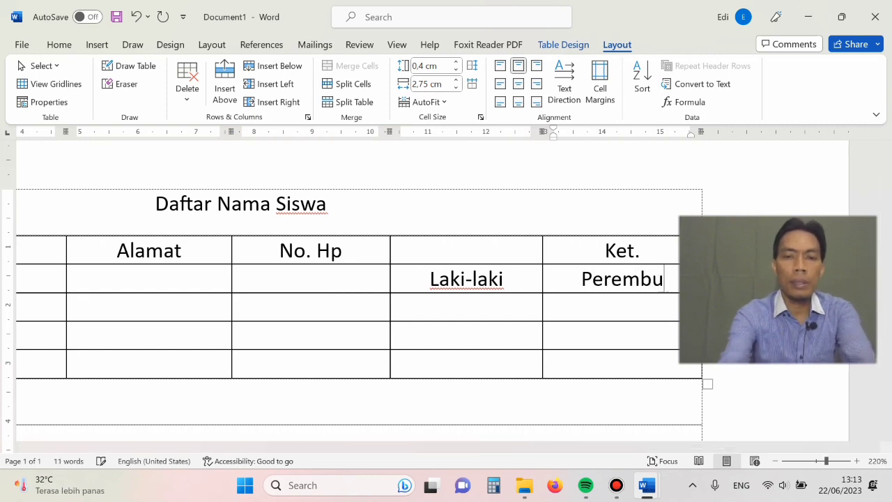
key(BackSpace)
key(BackSpace)
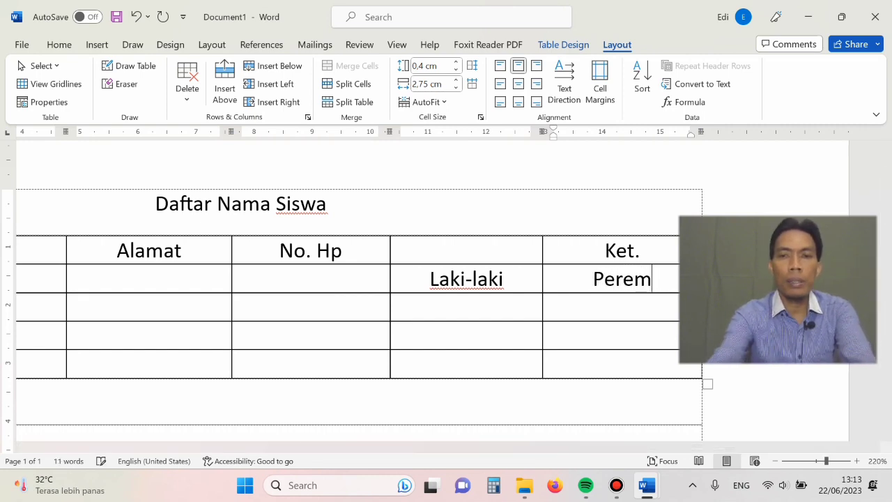
text(puan)
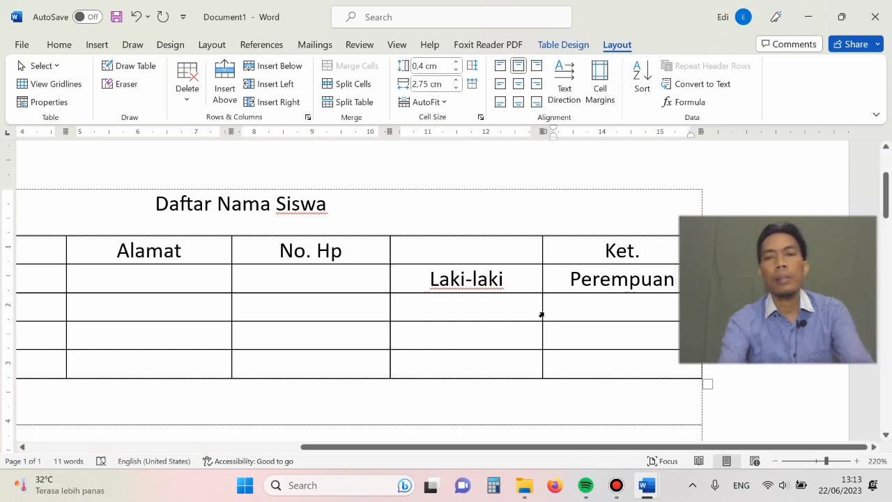
- Merge the empty heading cell above Laki-laki with the Ket. heading cell above Perempuan
click(506, 316)
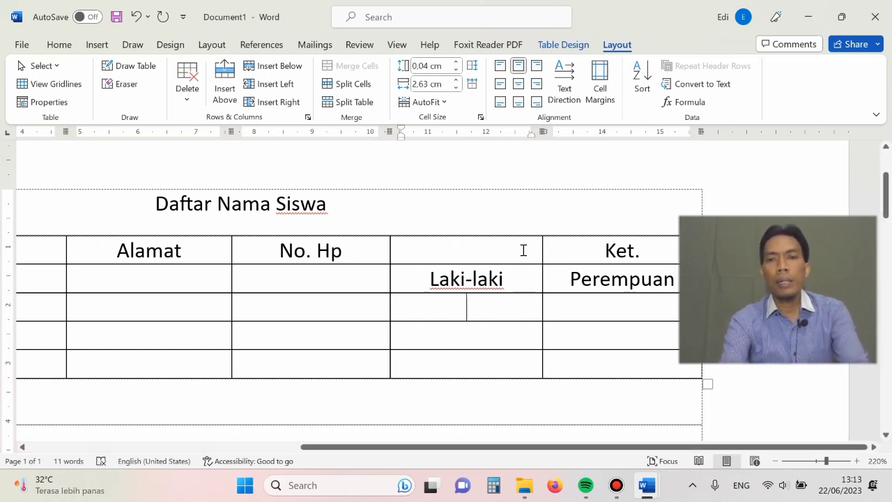
click(395, 255)
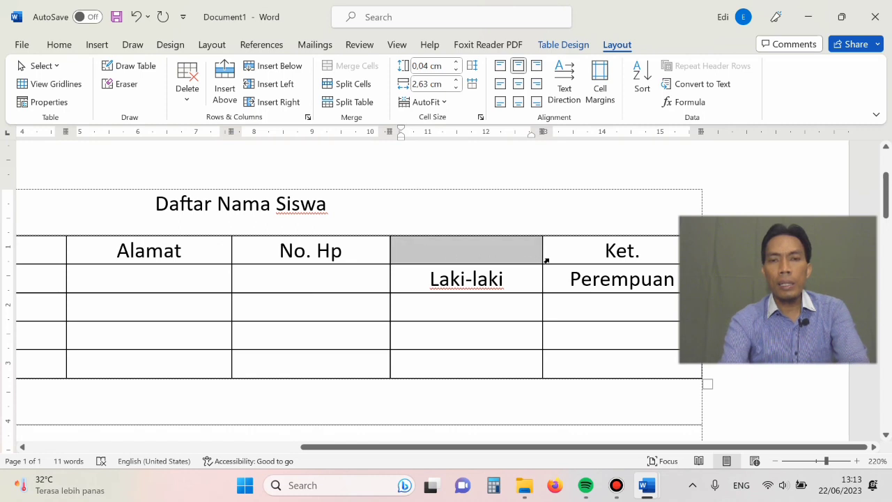
drag(546, 260, 576, 263)
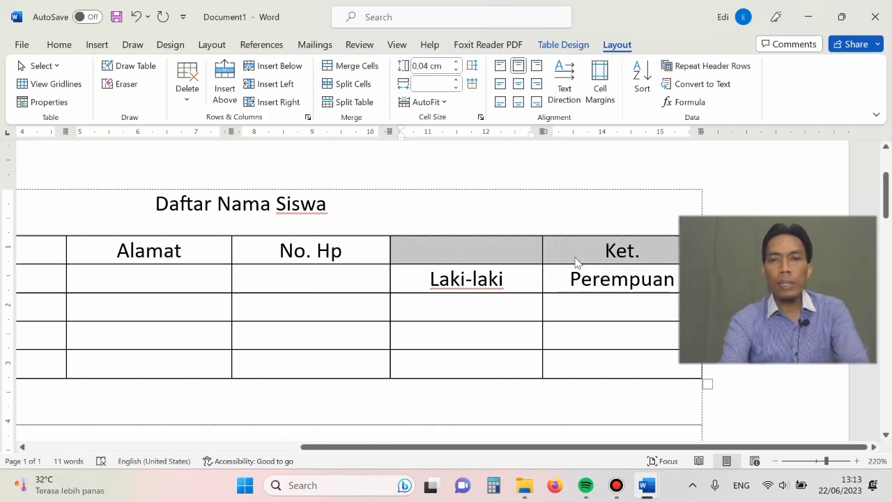
click(511, 248)
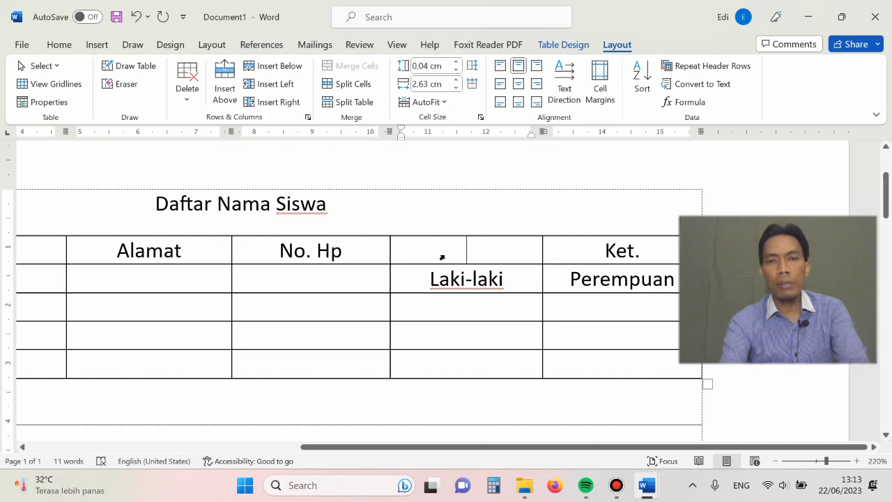
drag(442, 257, 573, 269)
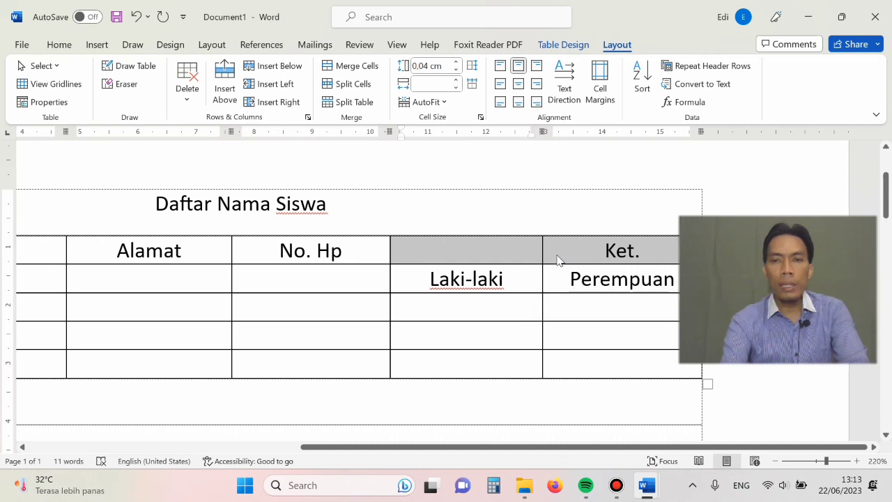
right_click(557, 260)
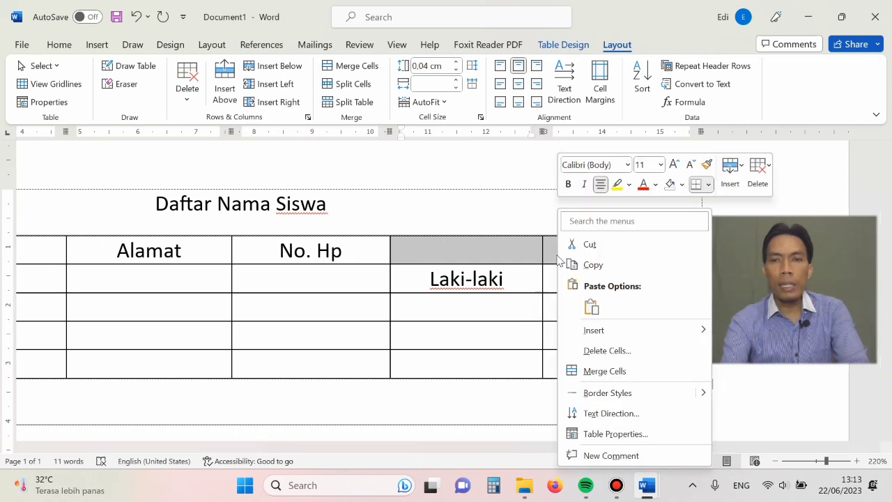
click(597, 375)
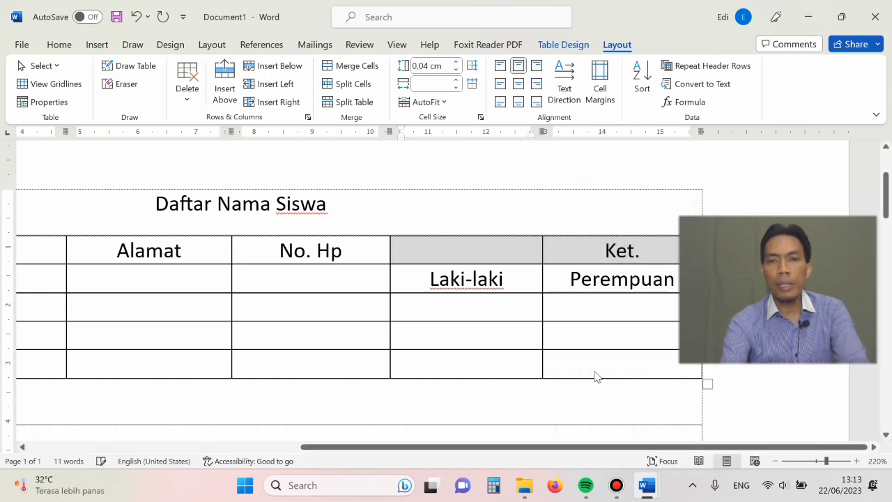
click(565, 304)
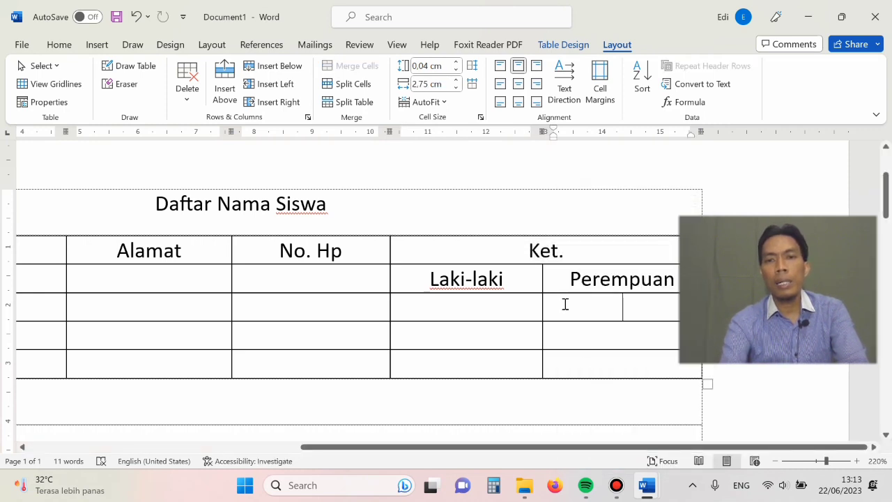
click(517, 255)
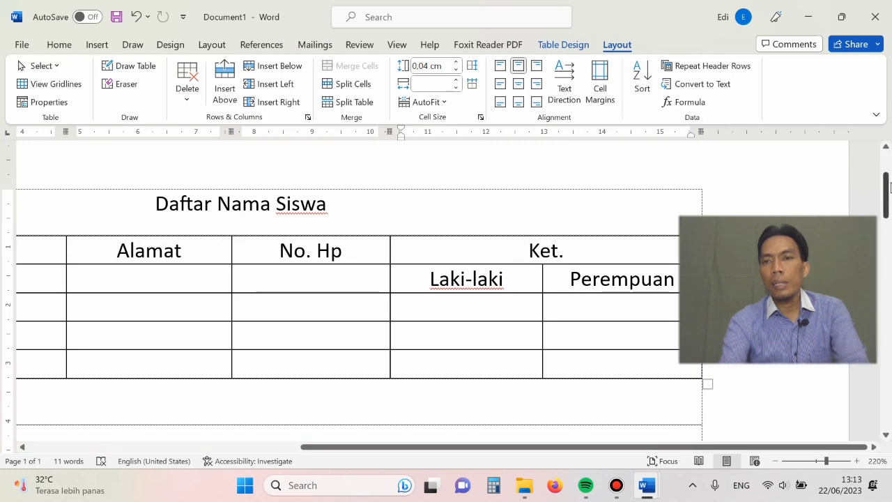
- Merge the No. Hp heading cell with the empty cell directly below it
mouse_move(889, 188)
mouse_down()
mouse_move(890, 206)
mouse_move(889, 195)
mouse_up()
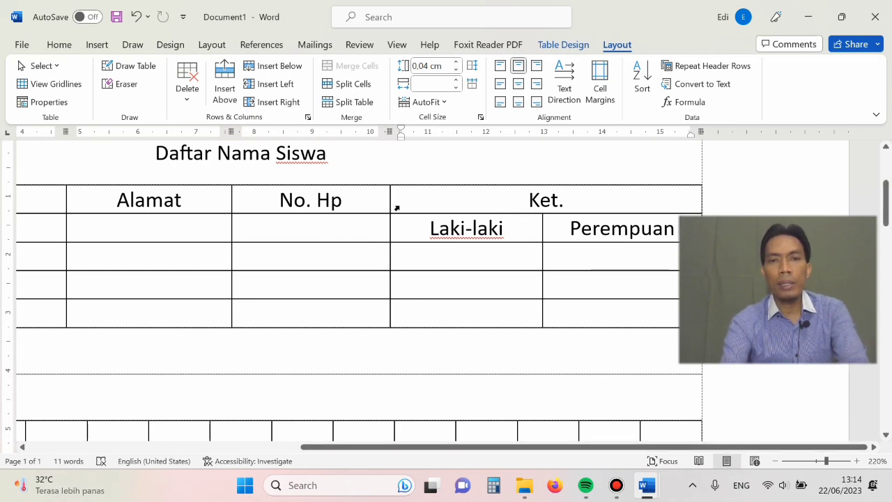
click(235, 205)
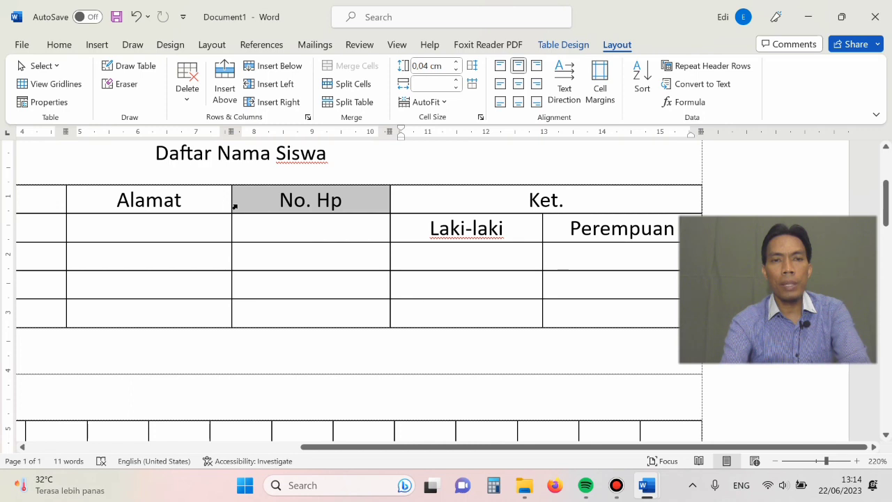
drag(235, 206, 237, 232)
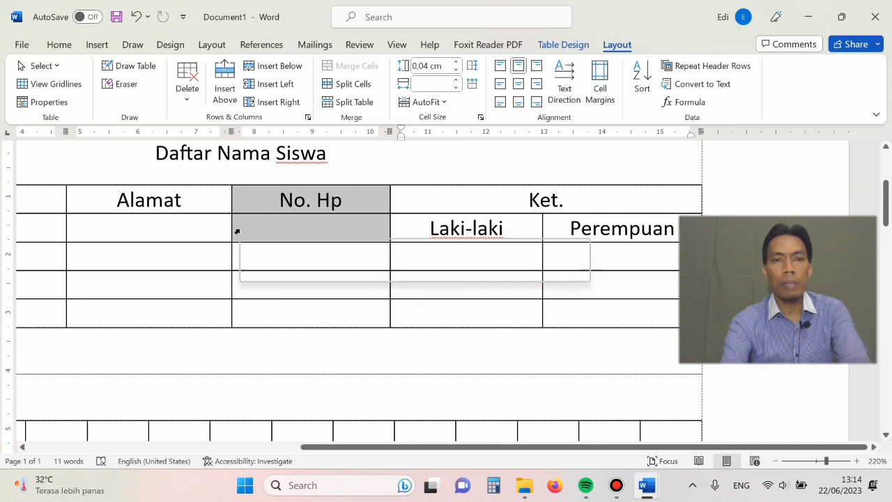
right_click(237, 232)
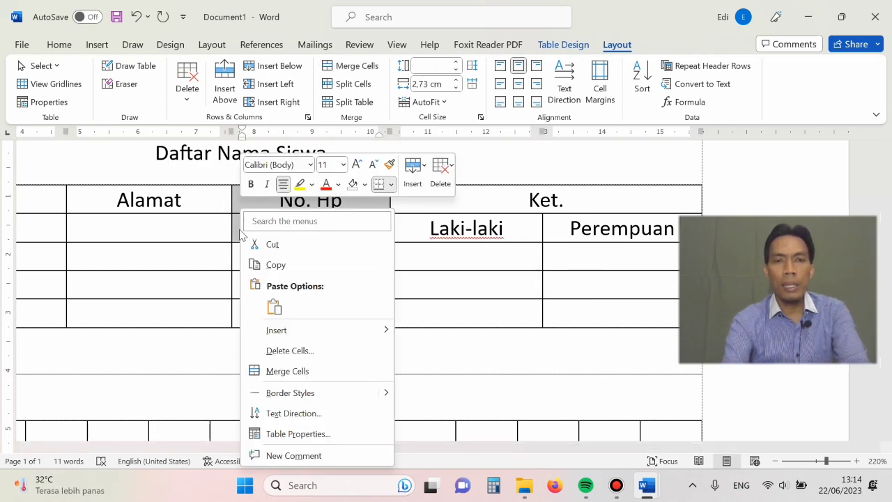
click(287, 372)
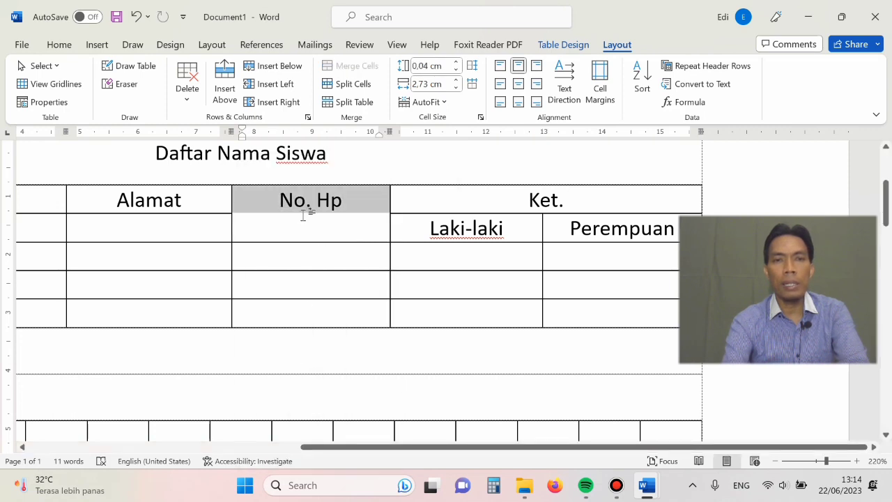
click(284, 260)
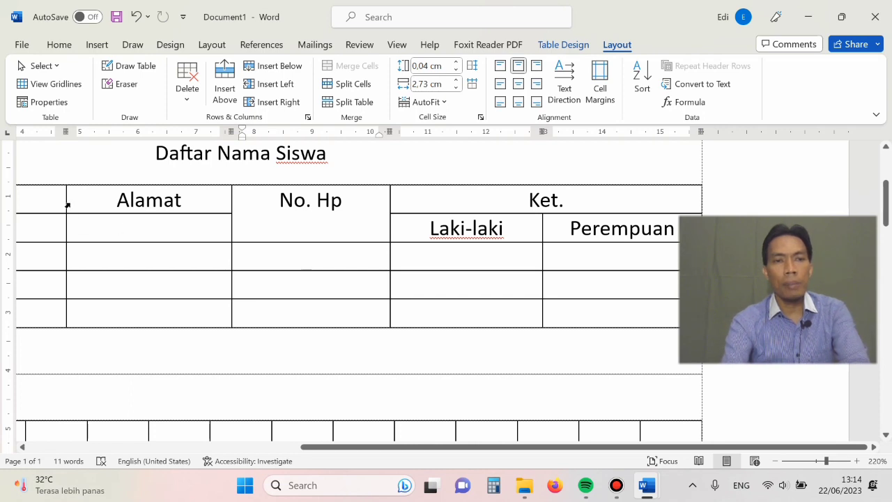
- Merge the Alamat heading cell with the empty cell directly below it
drag(68, 205, 72, 225)
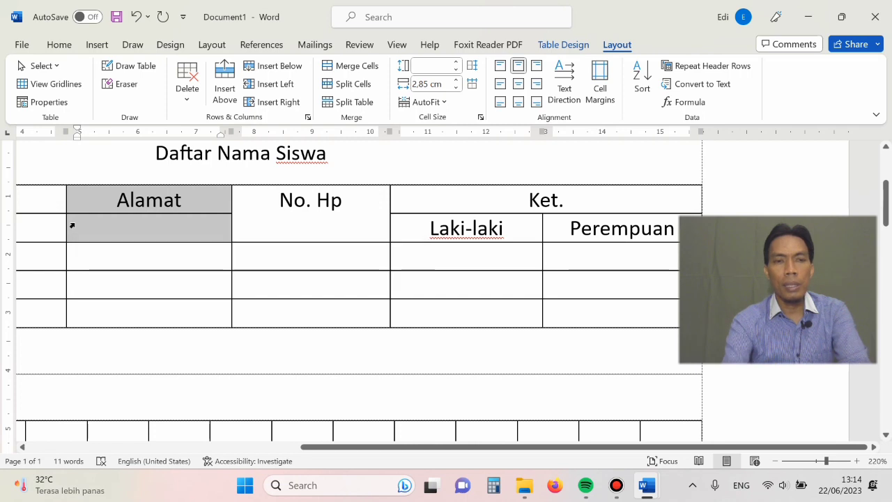
right_click(73, 227)
click(122, 371)
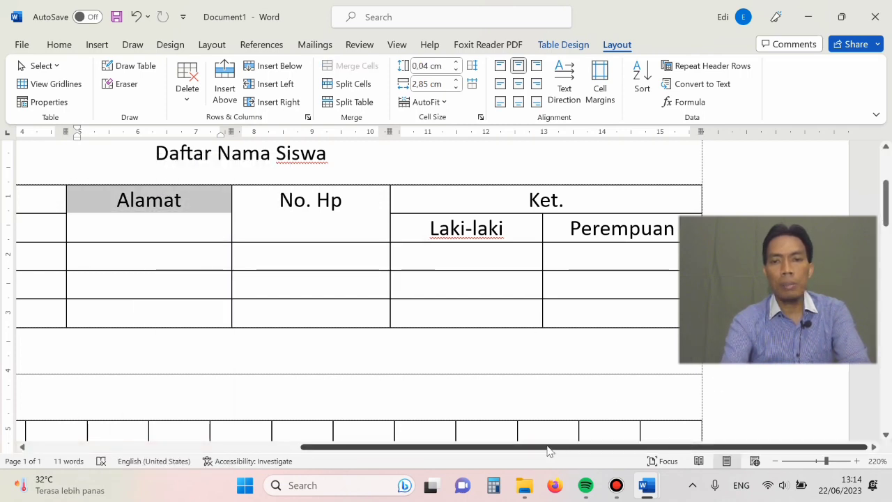
- Merge the Nama heading cell with the empty cell directly below it
drag(548, 449, 275, 450)
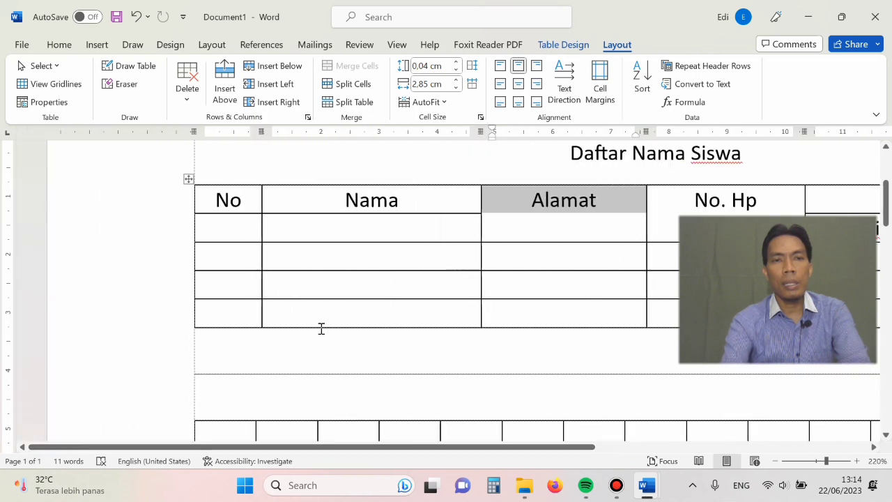
drag(261, 202, 271, 238)
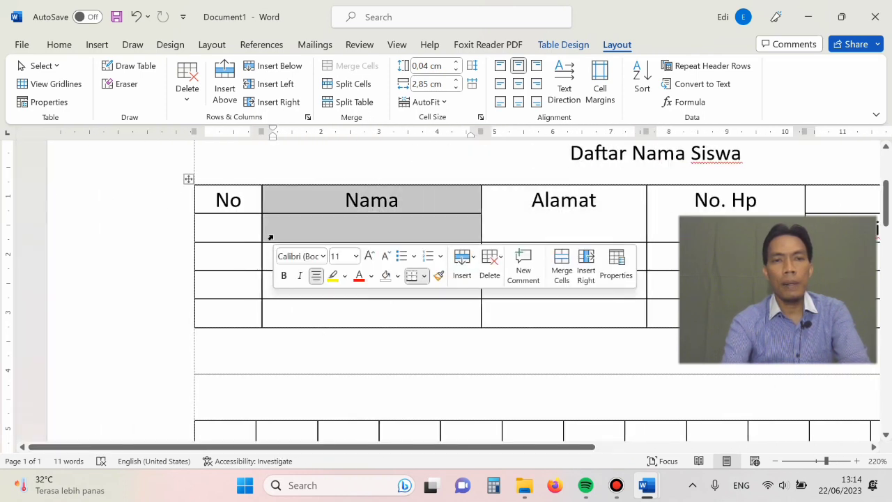
right_click(275, 241)
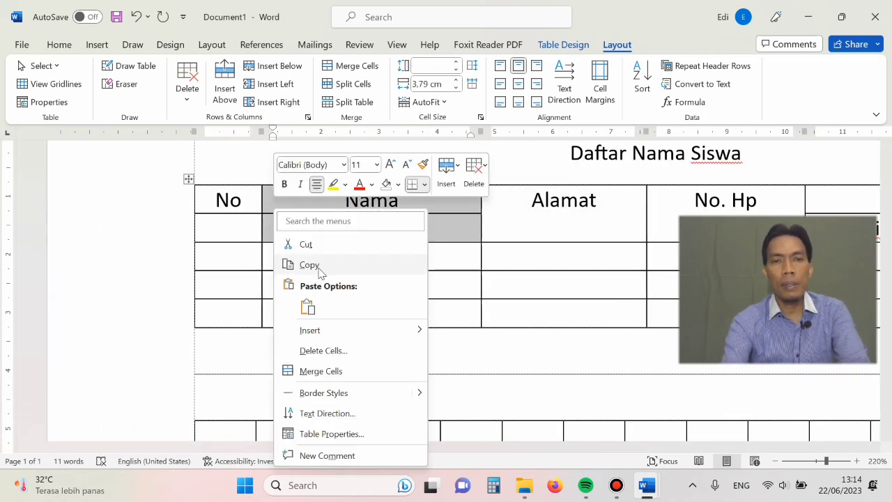
click(322, 371)
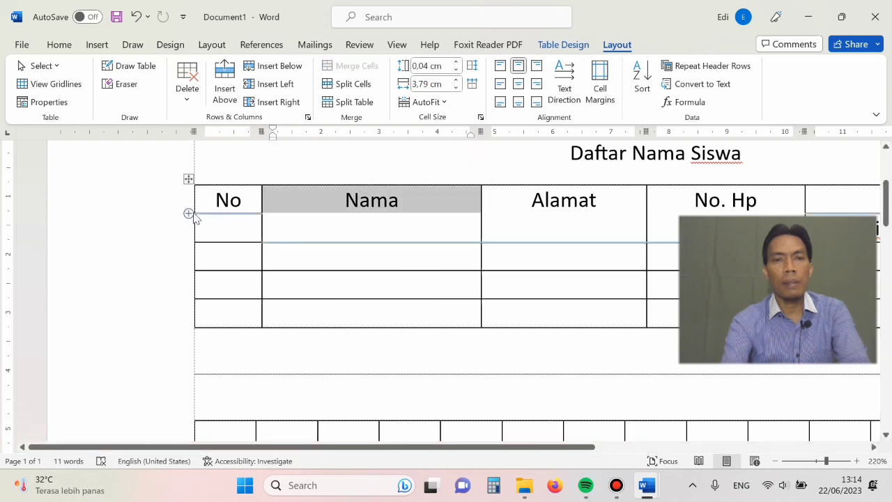
- Merge the No heading cell in the first column with the empty cell directly below it
drag(194, 210, 198, 234)
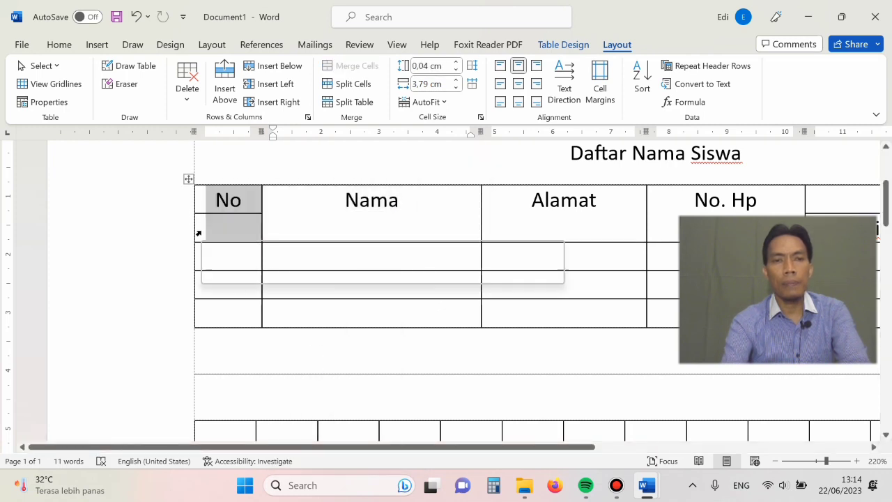
right_click(198, 233)
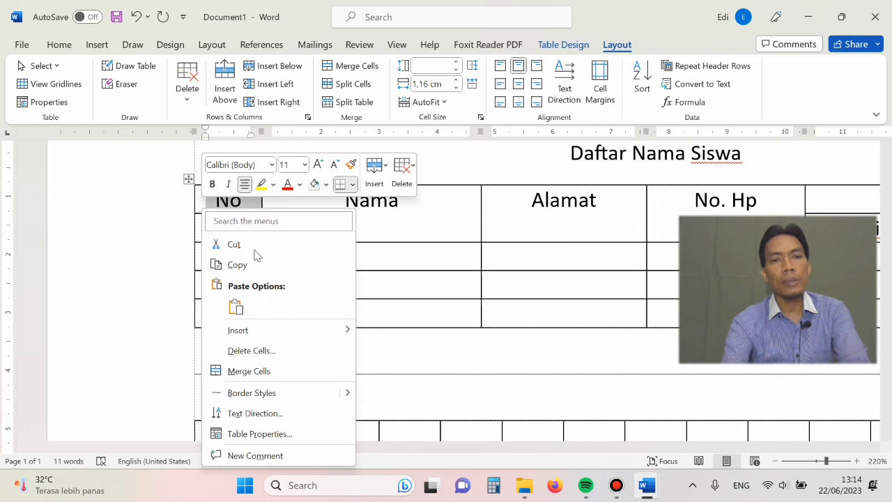
click(247, 371)
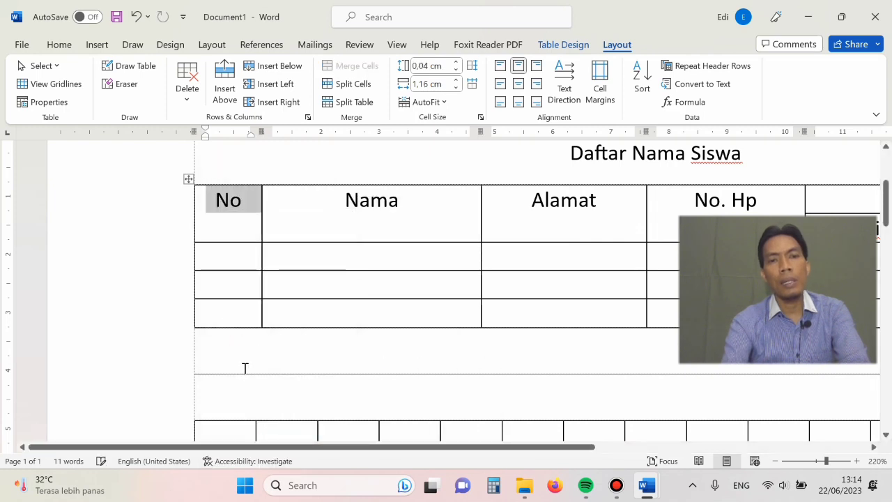
click(372, 202)
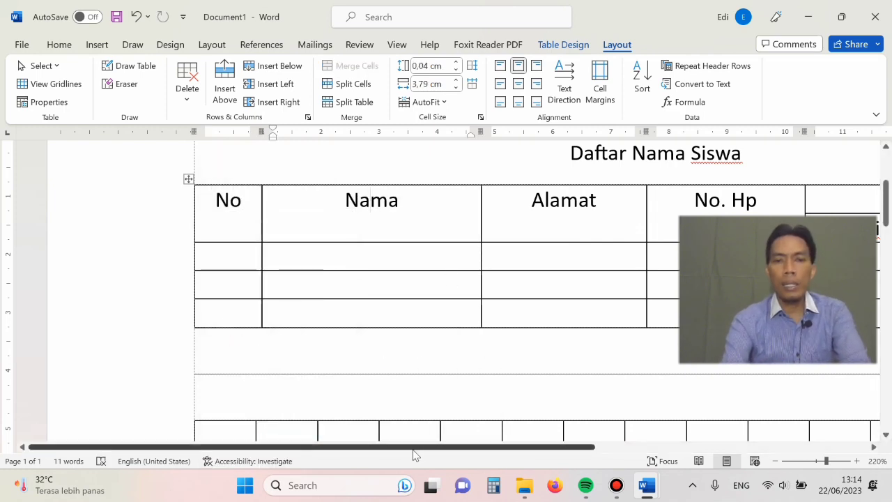
drag(416, 451, 534, 452)
scroll(457, 231, down, 8)
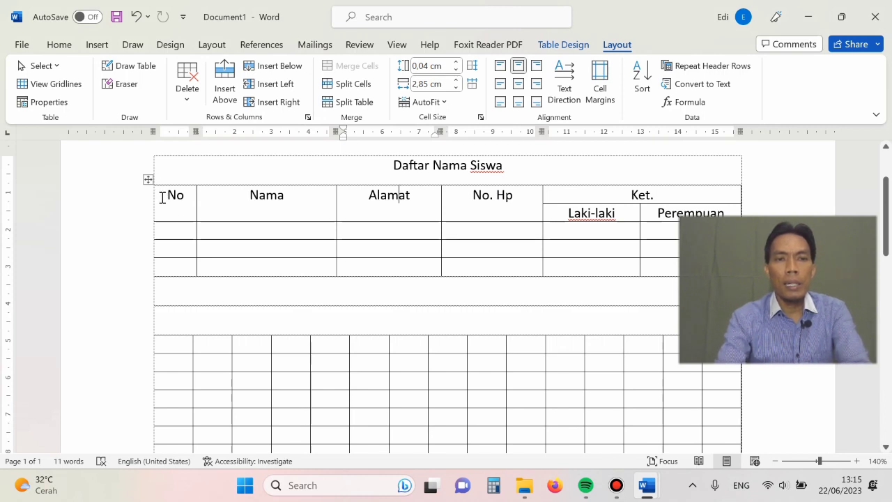
mouse_move(162, 198)
mouse_down()
mouse_move(515, 204)
mouse_move(521, 217)
mouse_up()
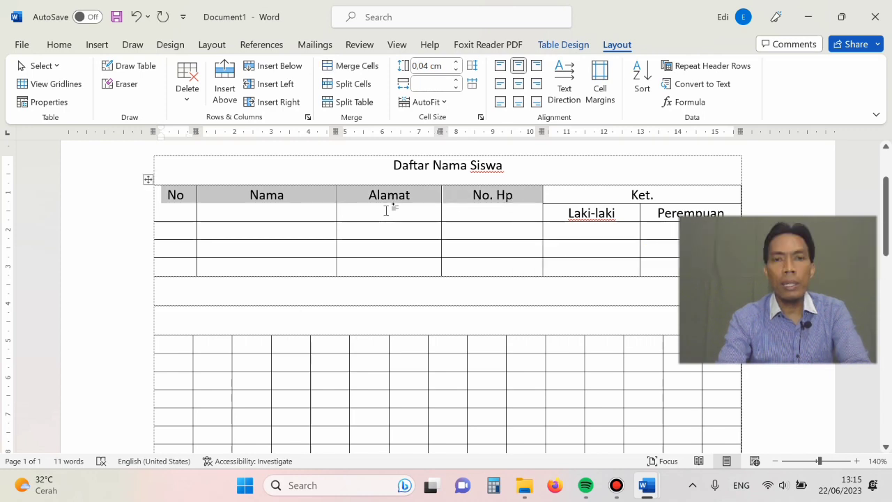
click(386, 207)
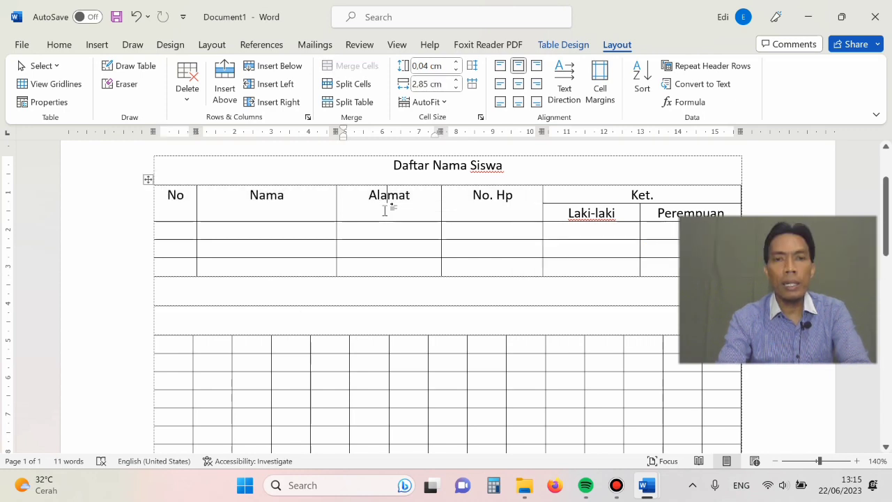
click(249, 198)
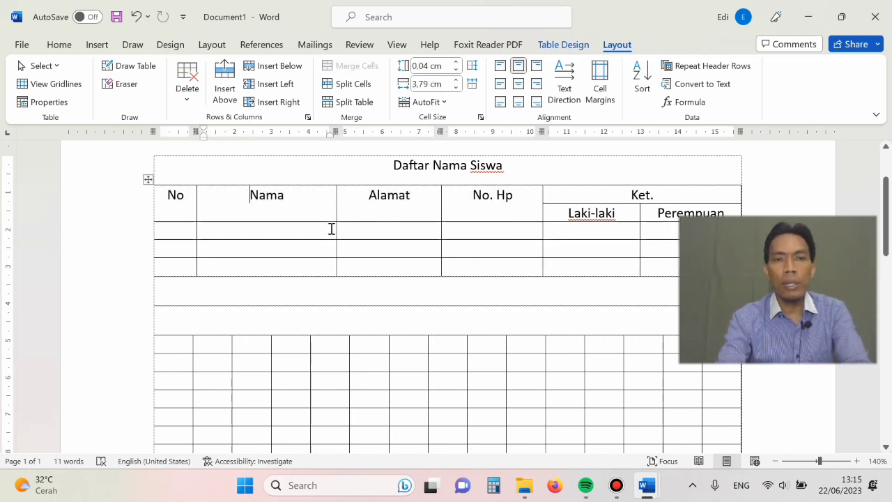
- Set the vertical alignment of the No, Nama, Alamat and No. Hp heading cells to Center in Table Properties
click(857, 460)
click(856, 460)
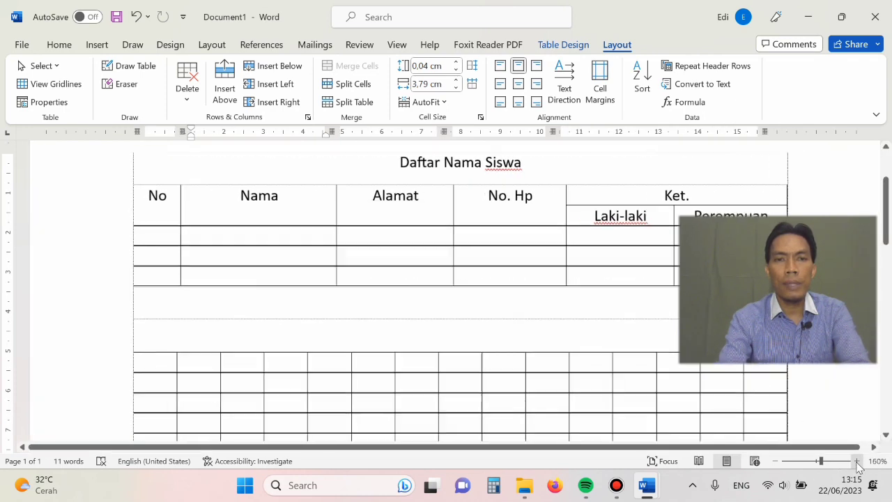
click(857, 461)
click(857, 461)
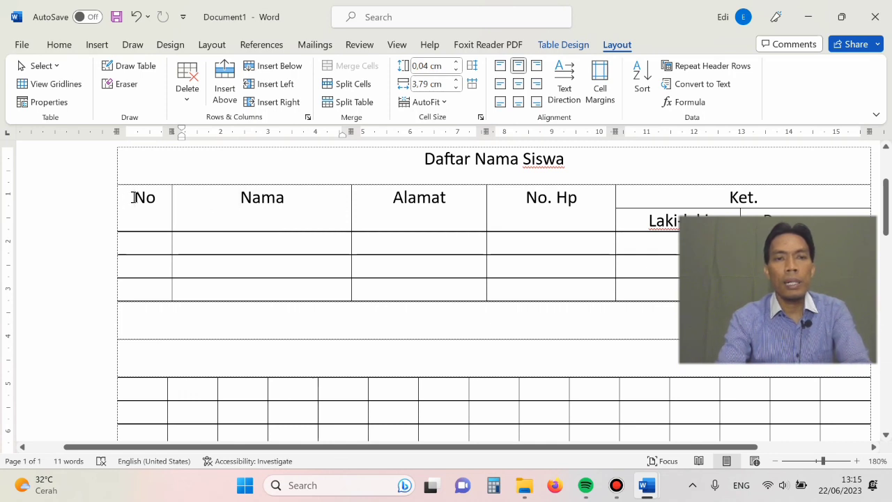
mouse_move(133, 197)
mouse_down()
mouse_move(483, 195)
mouse_move(560, 210)
mouse_up()
click(432, 215)
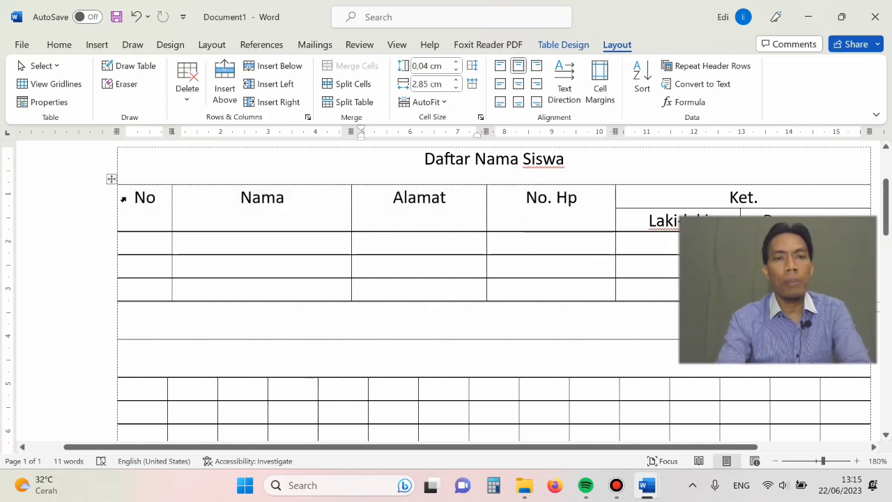
drag(124, 199, 281, 207)
drag(379, 202, 531, 209)
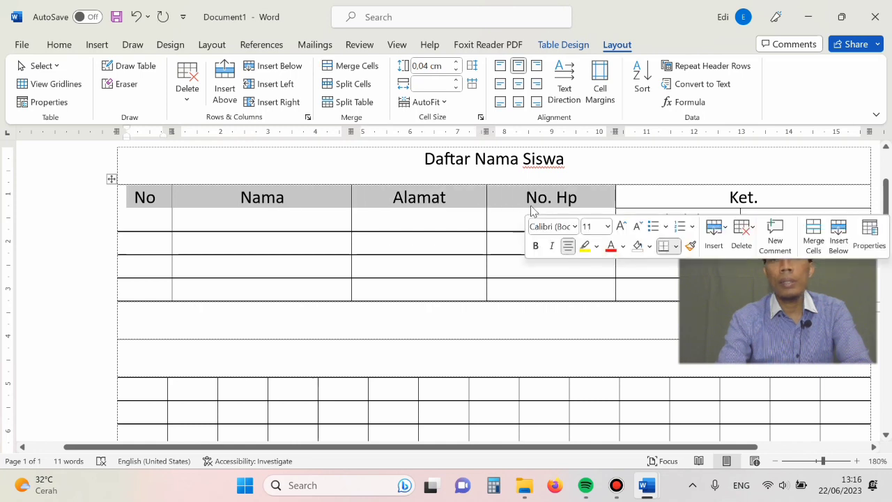
right_click(497, 198)
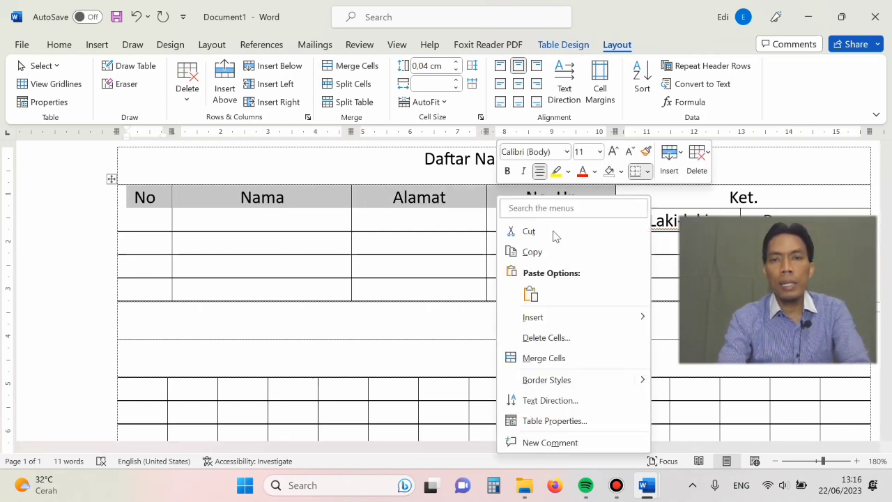
click(550, 422)
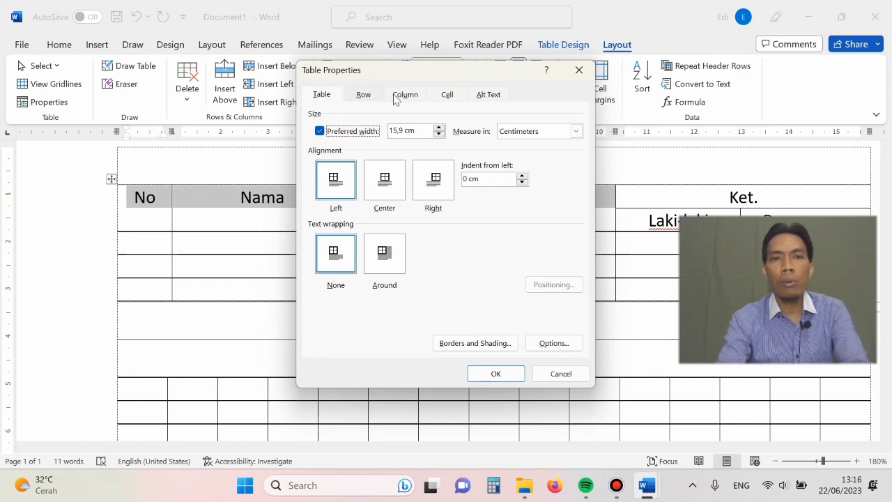
click(447, 96)
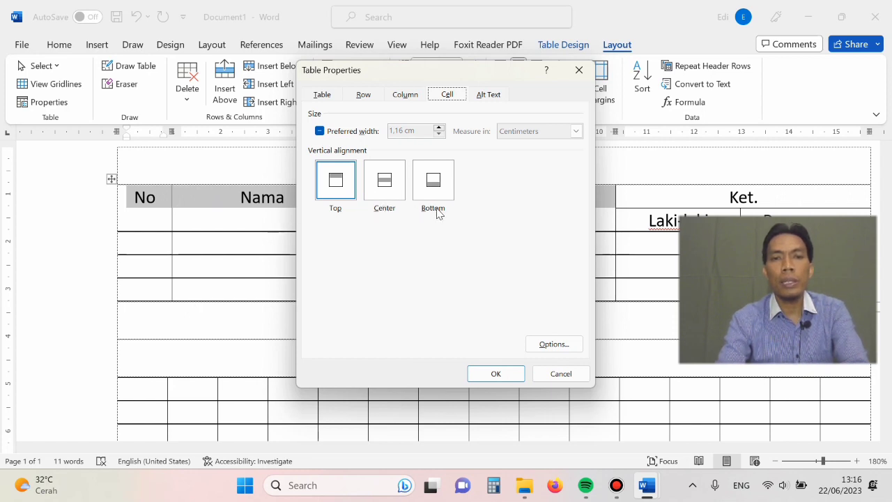
click(390, 190)
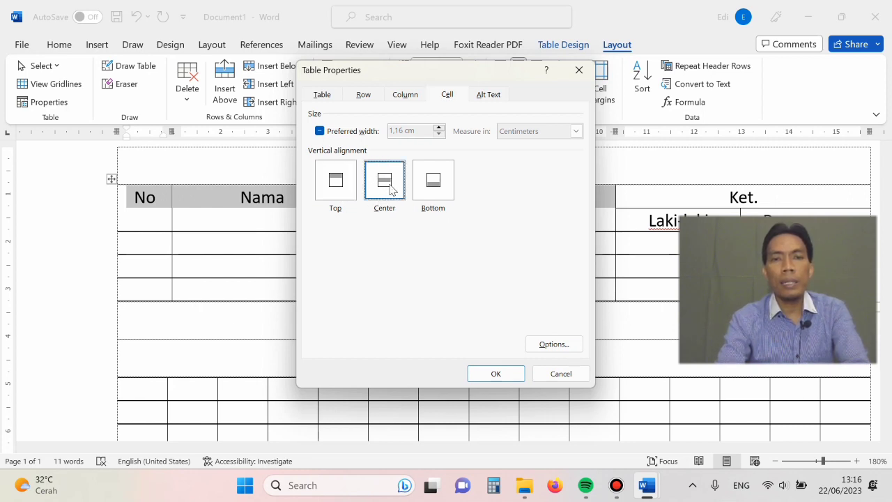
click(494, 375)
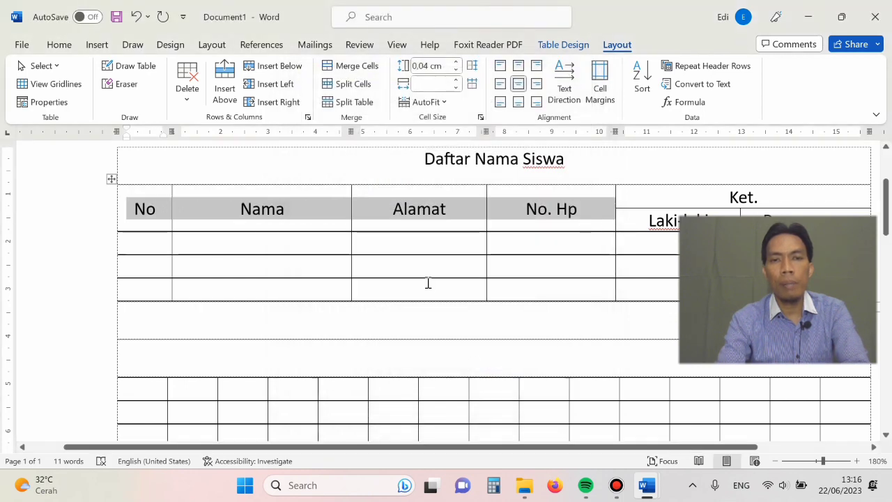
click(428, 283)
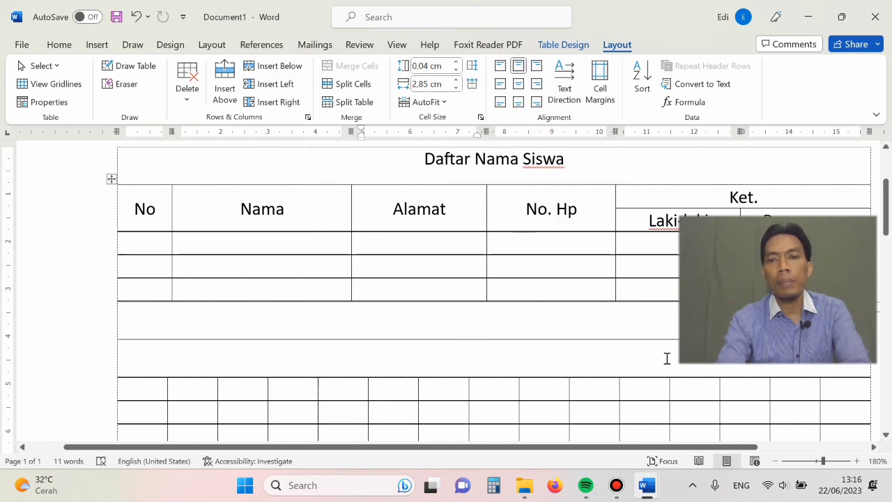
click(775, 460)
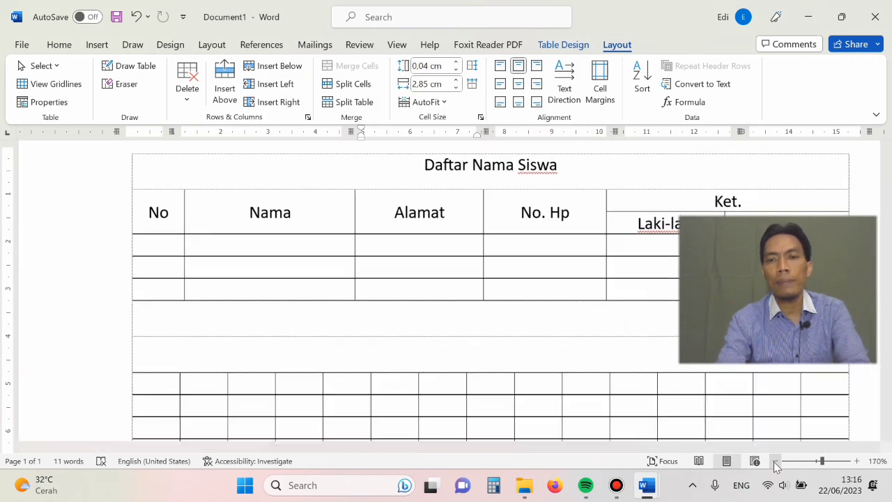
click(775, 460)
click(775, 461)
click(775, 461)
click(775, 461)
click(775, 461)
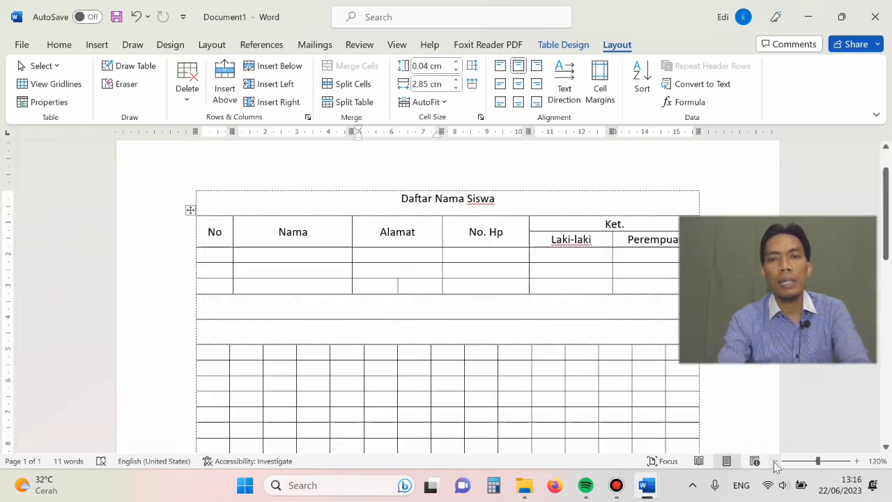
click(775, 460)
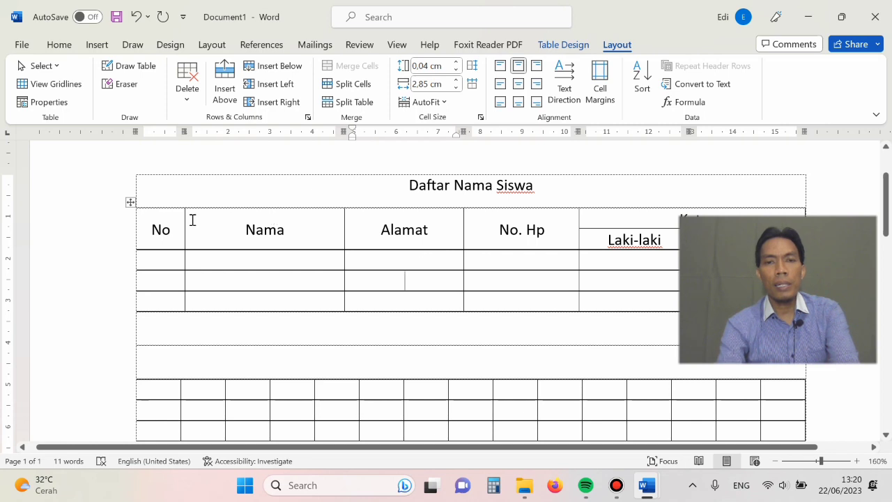
- Shade all heading cells of the table, from No through Ket., in standard red
drag(140, 231, 296, 232)
drag(390, 230, 648, 235)
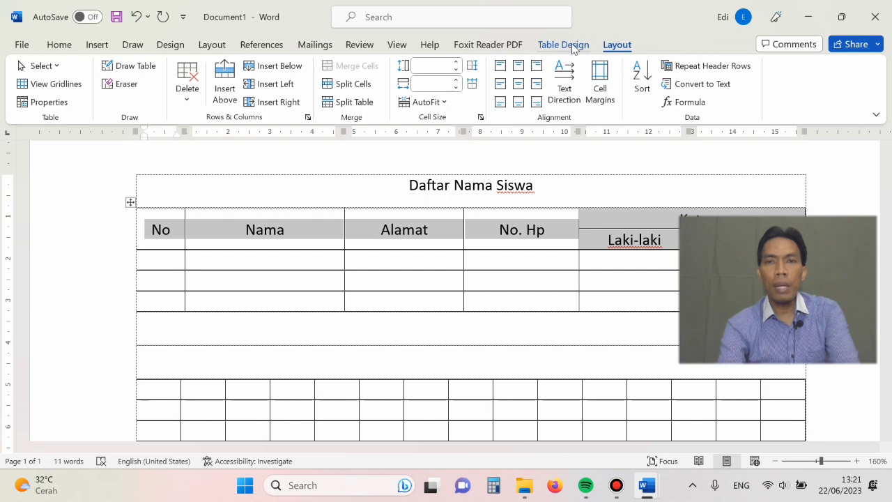
click(574, 47)
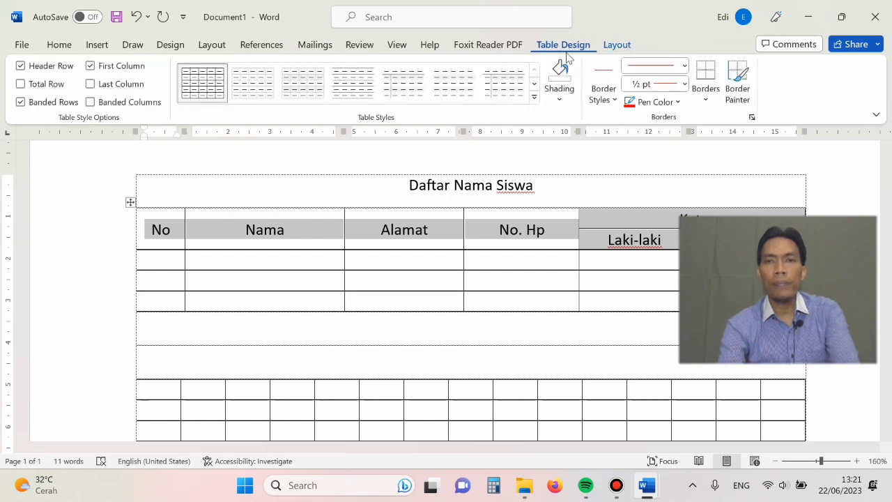
click(561, 104)
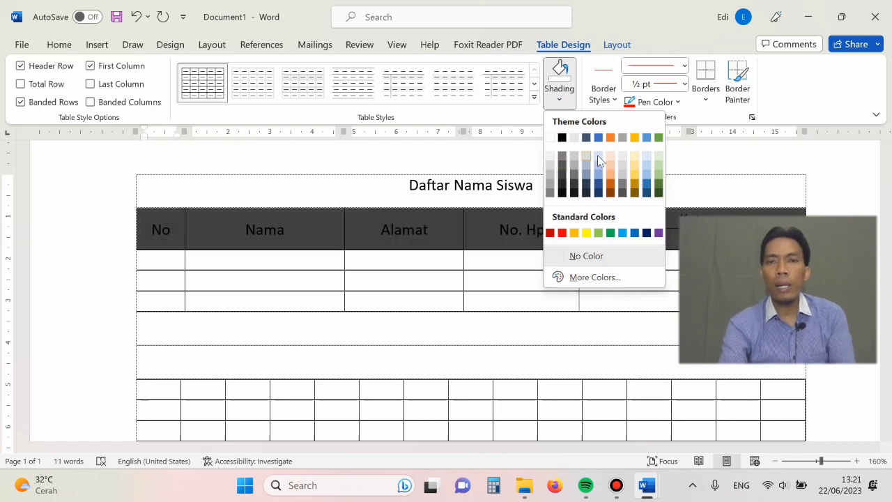
click(562, 234)
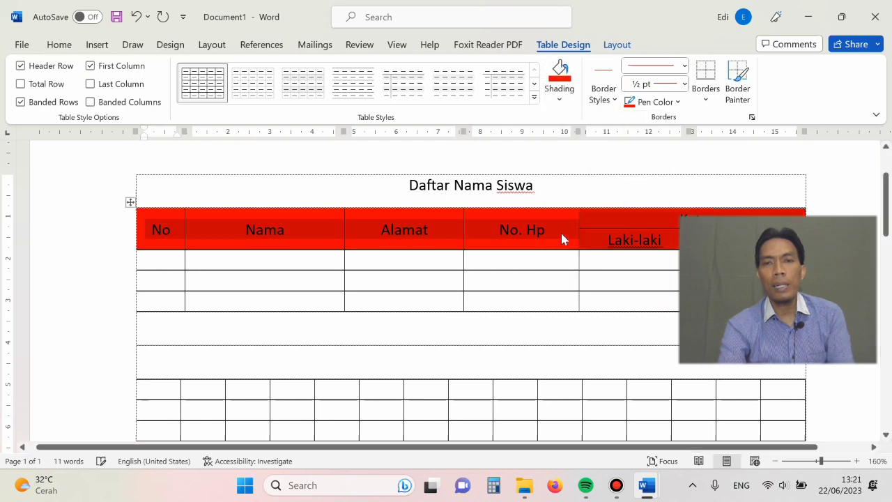
click(525, 266)
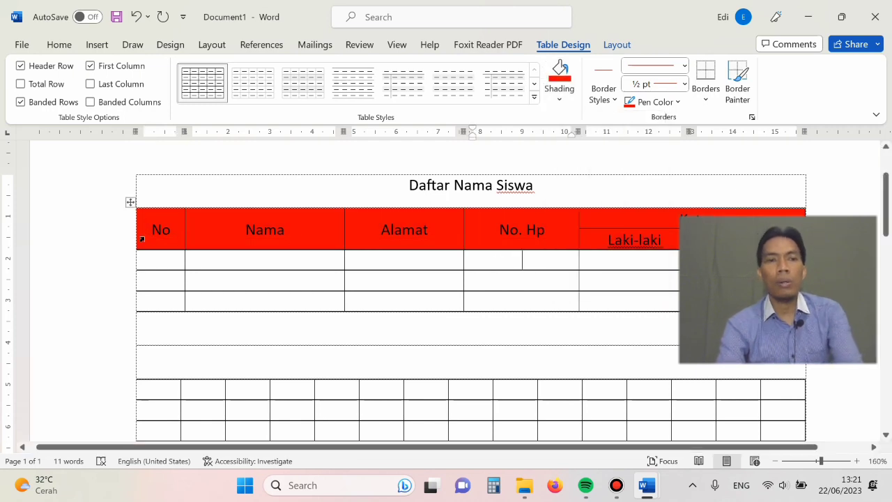
- Change the shading of all the table's heading cells to standard green
drag(140, 238, 663, 231)
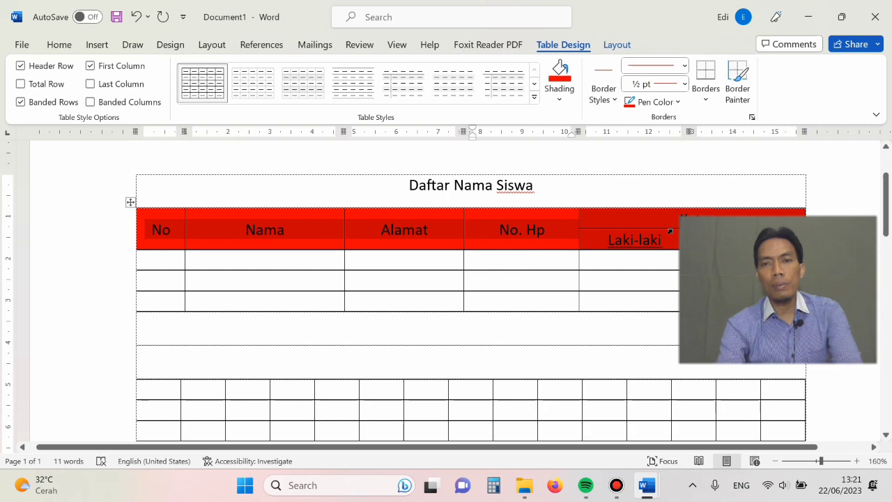
click(562, 101)
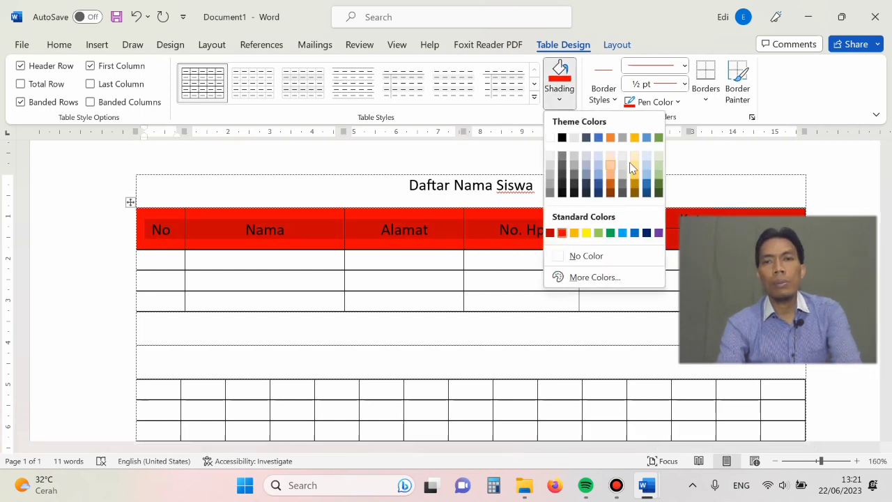
click(611, 232)
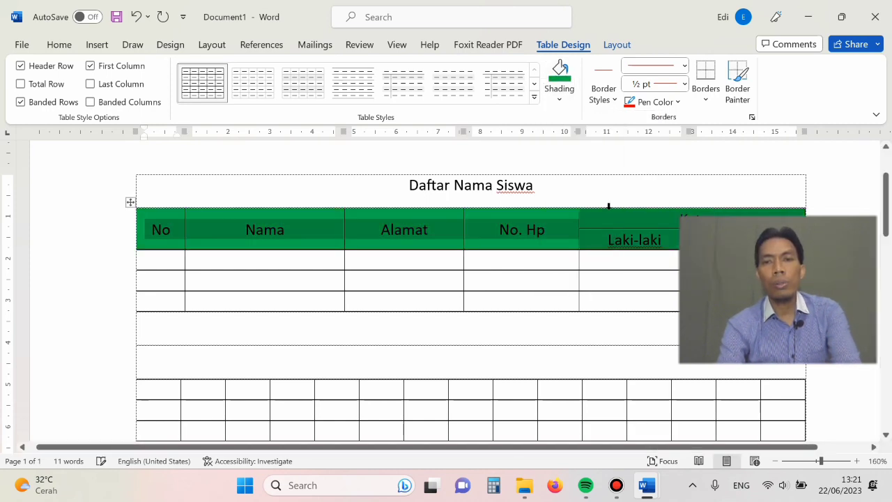
click(460, 252)
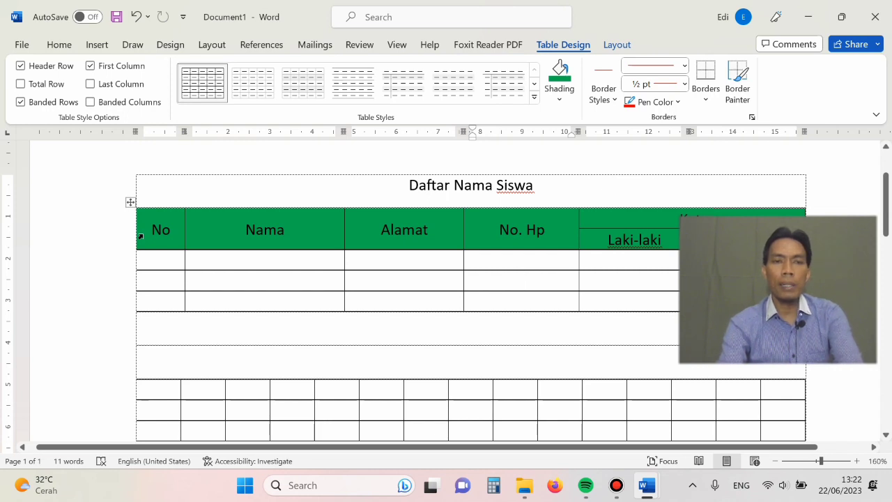
- Make the text in all the green heading cells bold
drag(140, 237, 695, 234)
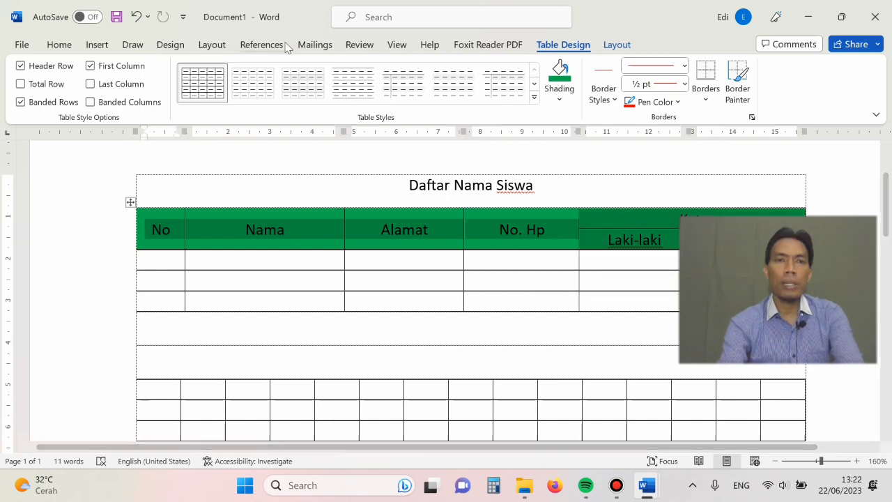
click(60, 43)
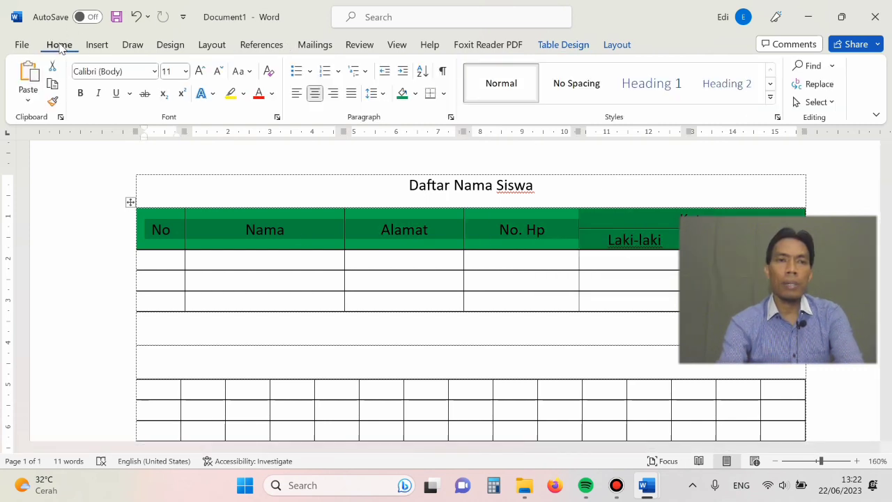
click(80, 95)
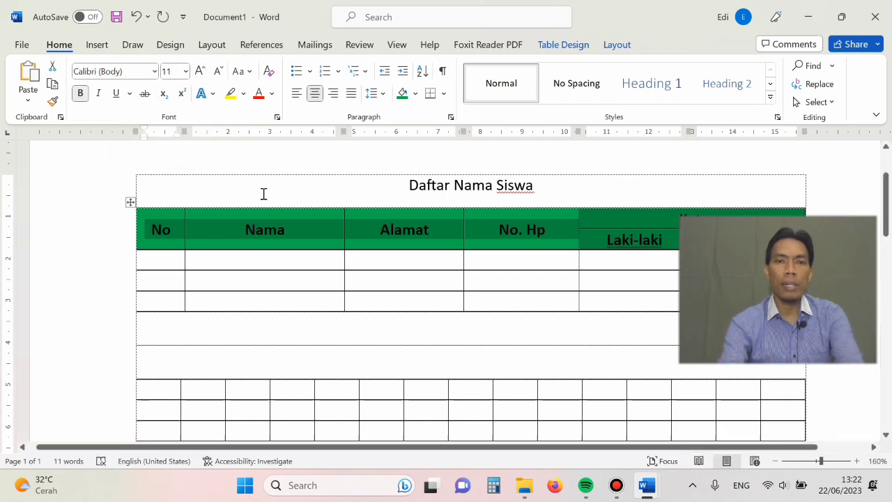
click(281, 249)
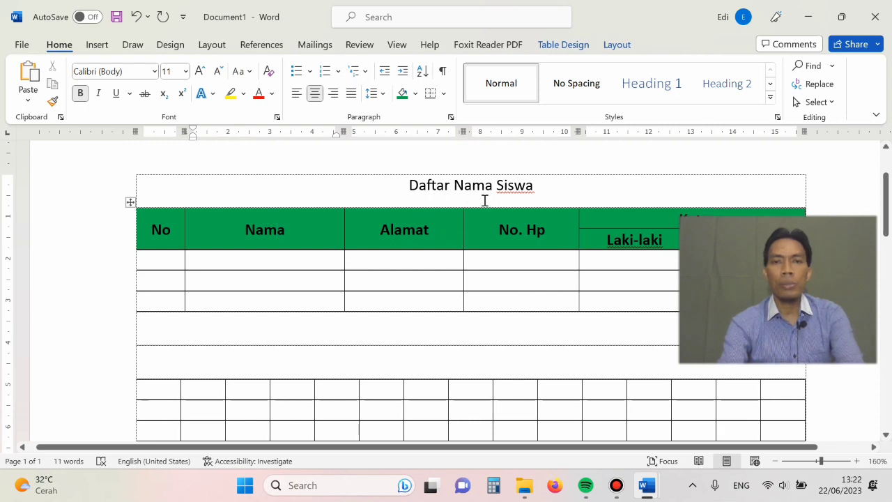
- Make the "Daftar Nama Siswa" title above the table bold
drag(409, 185, 542, 191)
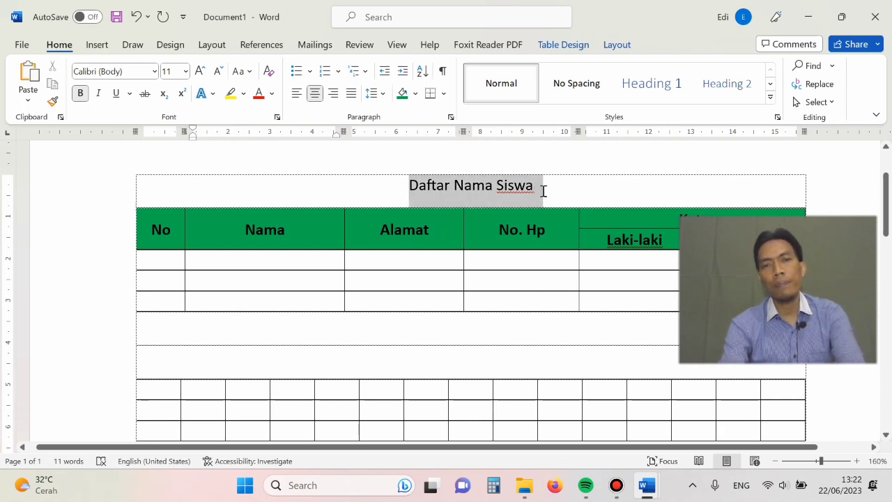
click(81, 95)
click(486, 232)
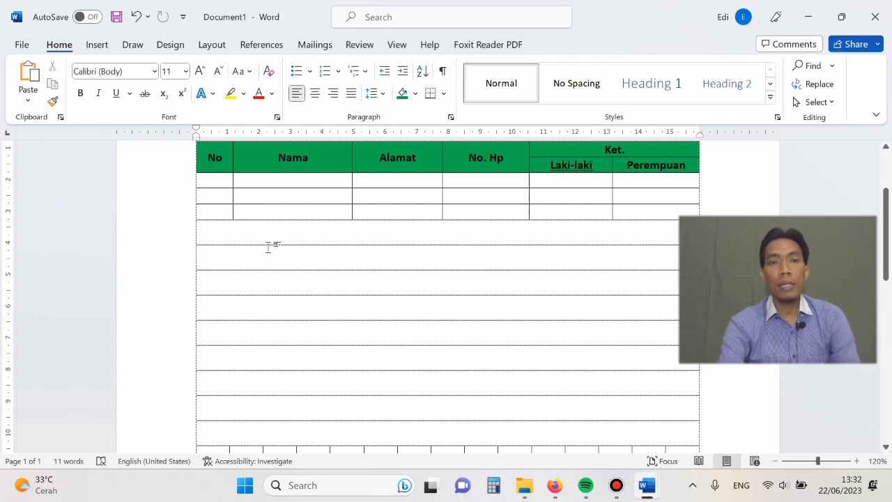
- Insert the picture Singa from the device's Downloads folder into the document below the table
click(101, 48)
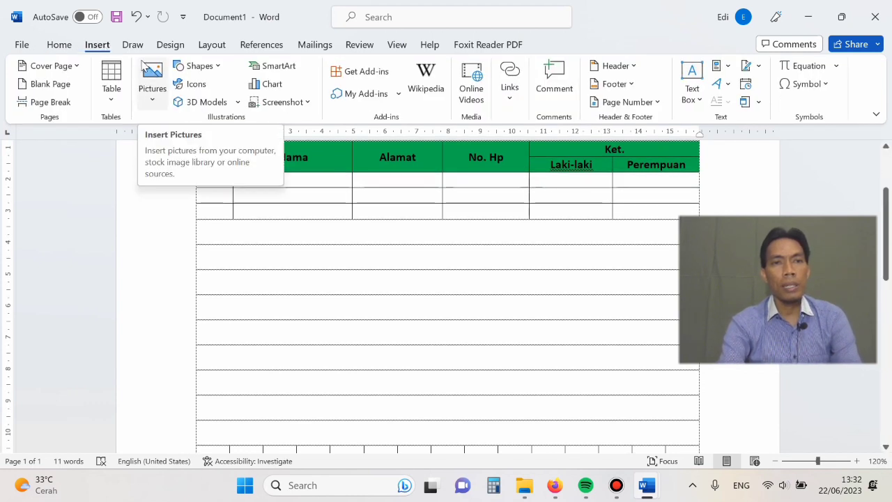
click(154, 104)
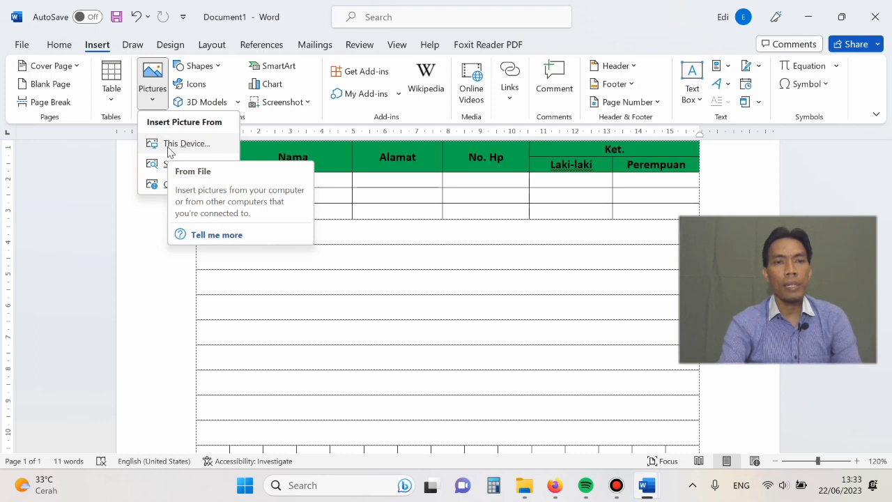
click(171, 146)
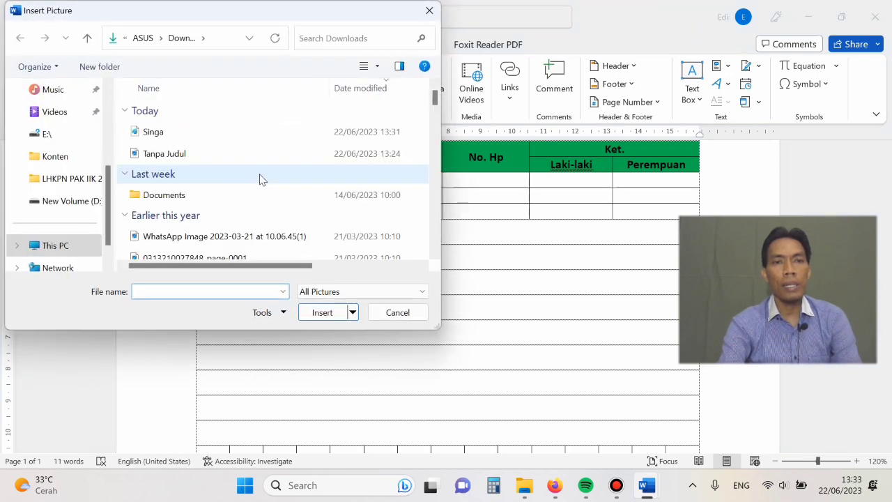
click(166, 138)
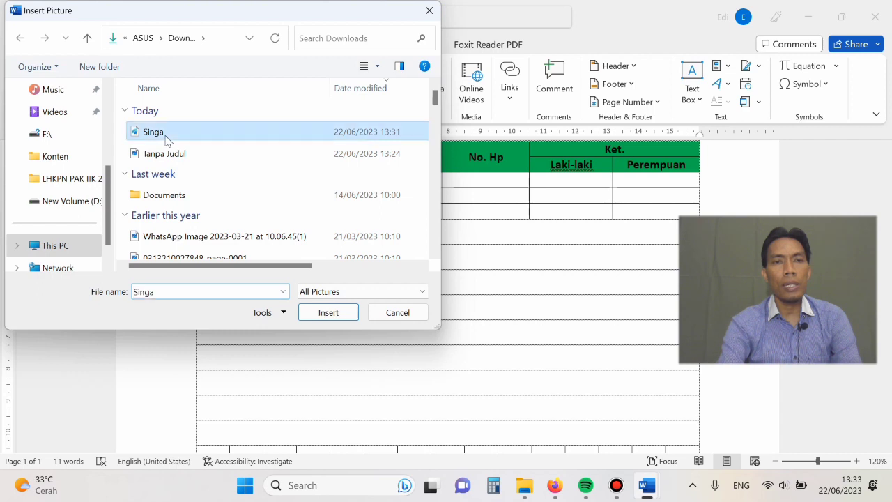
click(322, 315)
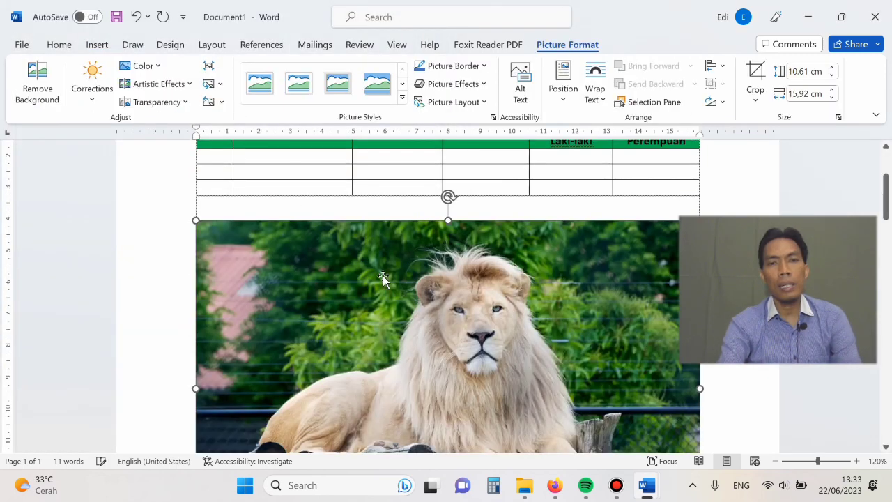
click(532, 196)
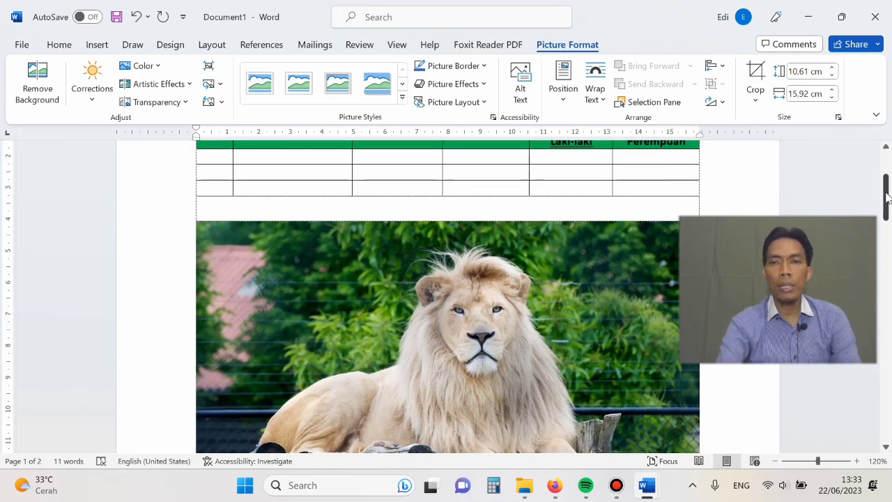
drag(886, 197, 867, 227)
mouse_move(874, 196)
mouse_down()
mouse_move(872, 188)
mouse_move(870, 207)
mouse_up()
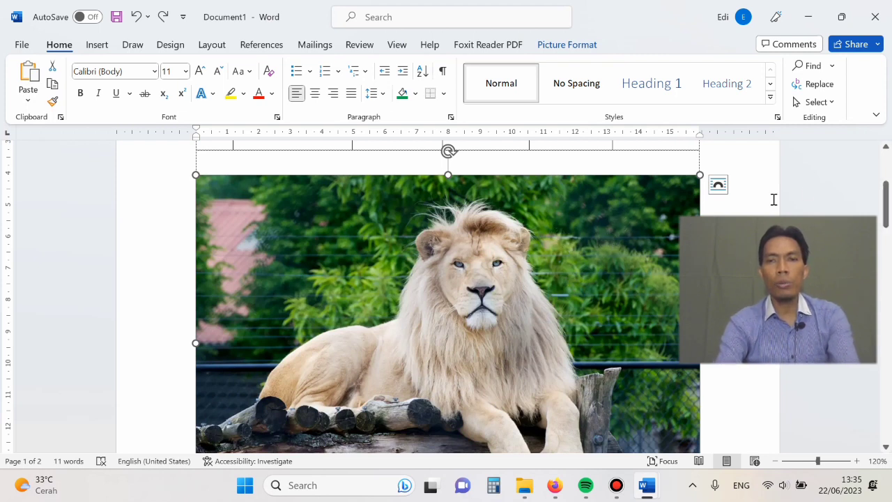
- Examine the sizing handles at the corners and edges of the inserted lion picture
mouse_move(886, 200)
mouse_down()
mouse_move(886, 216)
mouse_move(882, 201)
mouse_up()
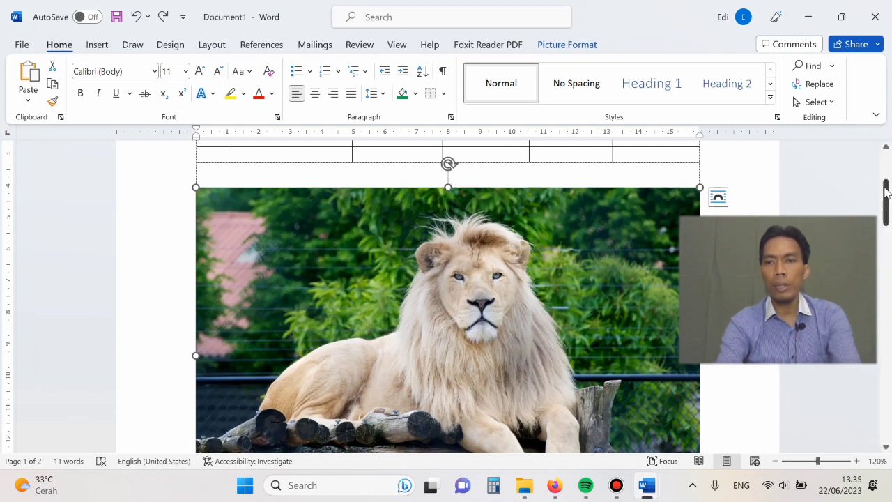
mouse_move(887, 191)
mouse_down()
mouse_move(881, 215)
mouse_move(872, 193)
mouse_up()
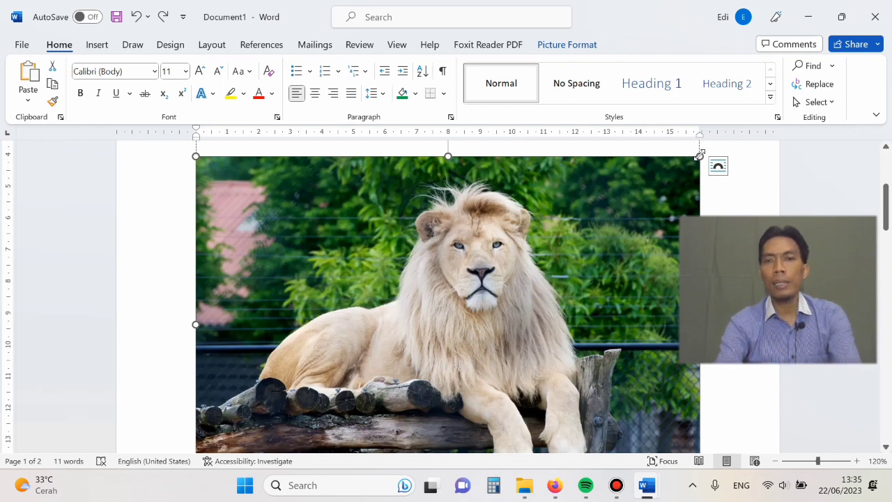
click(886, 209)
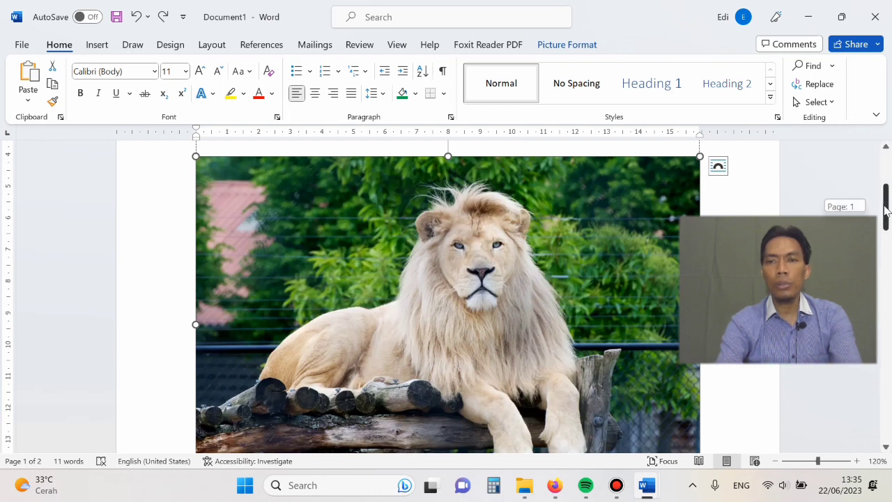
drag(886, 209, 884, 254)
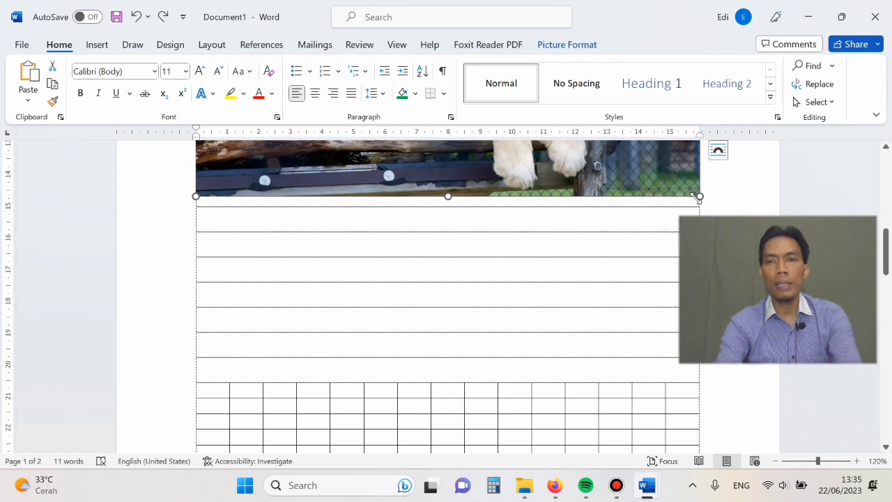
drag(885, 251, 878, 193)
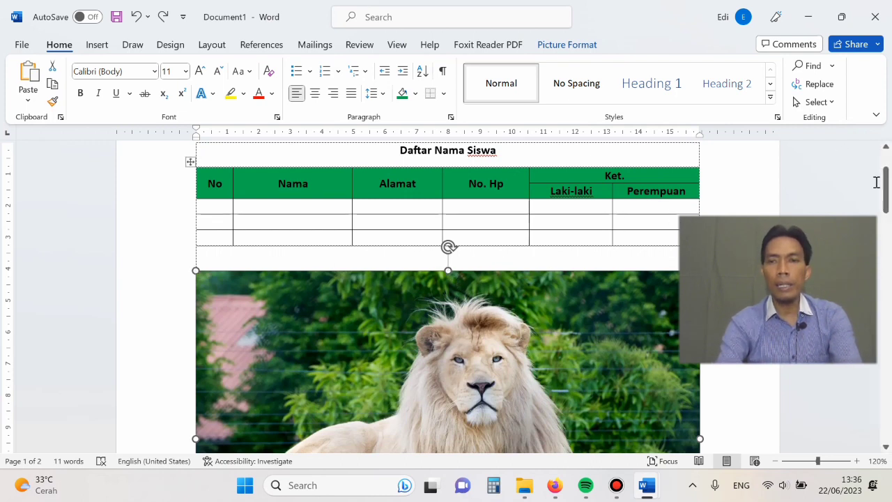
drag(887, 197, 887, 244)
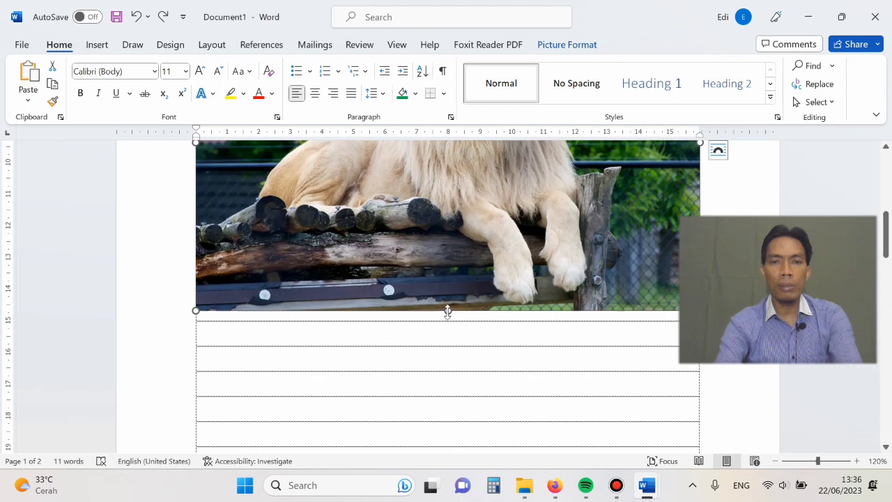
mouse_move(885, 233)
mouse_down()
mouse_move(881, 199)
mouse_move(879, 227)
mouse_up()
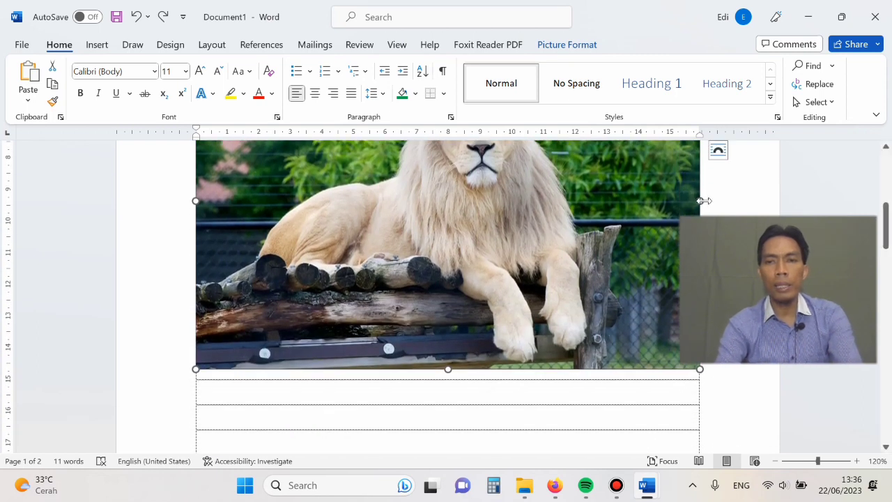
mouse_move(884, 223)
mouse_down()
mouse_move(886, 189)
mouse_move(884, 206)
mouse_up()
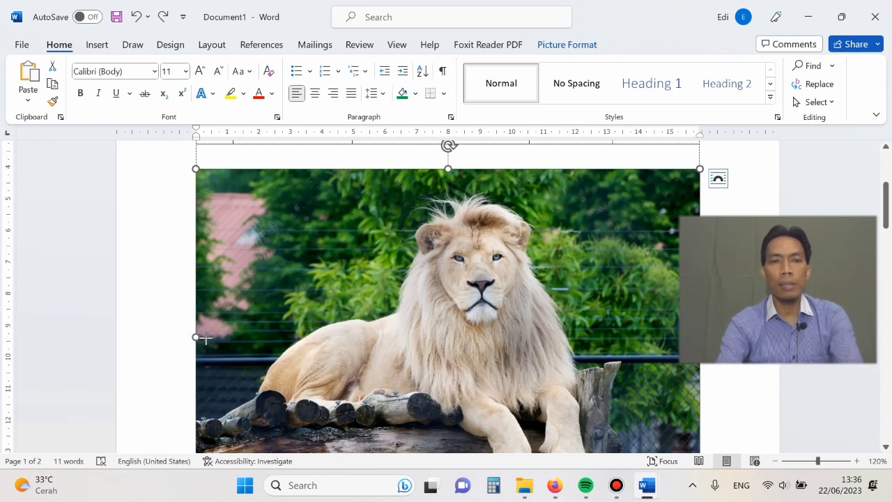
- Try narrowing the lion picture horizontally without changing its height, and undo the resize
drag(197, 338, 373, 344)
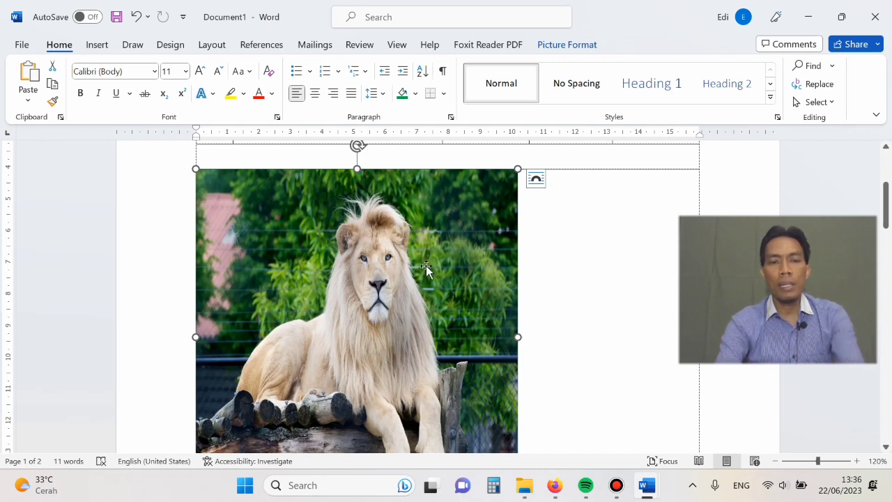
key(ctrl+z)
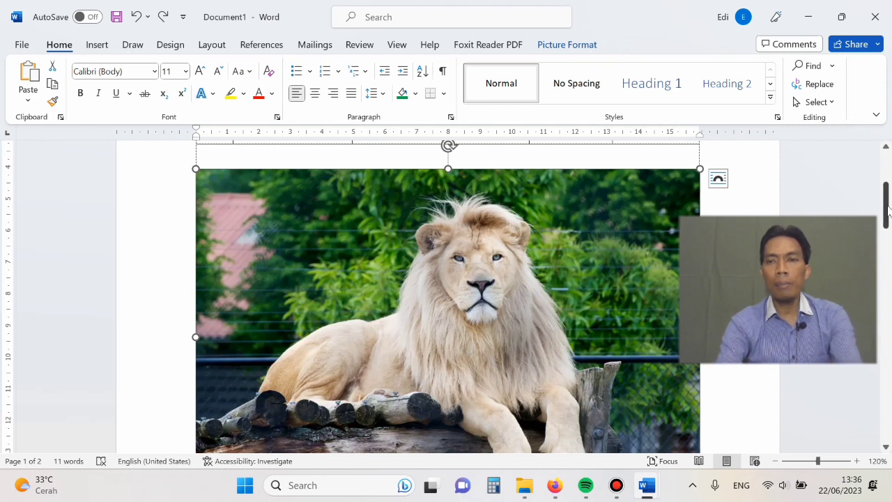
- Try scaling the lion picture down proportionally from a corner, and undo both the resize and the picture's insertion
mouse_move(888, 209)
mouse_down()
mouse_move(888, 233)
mouse_move(888, 171)
mouse_move(888, 209)
mouse_up()
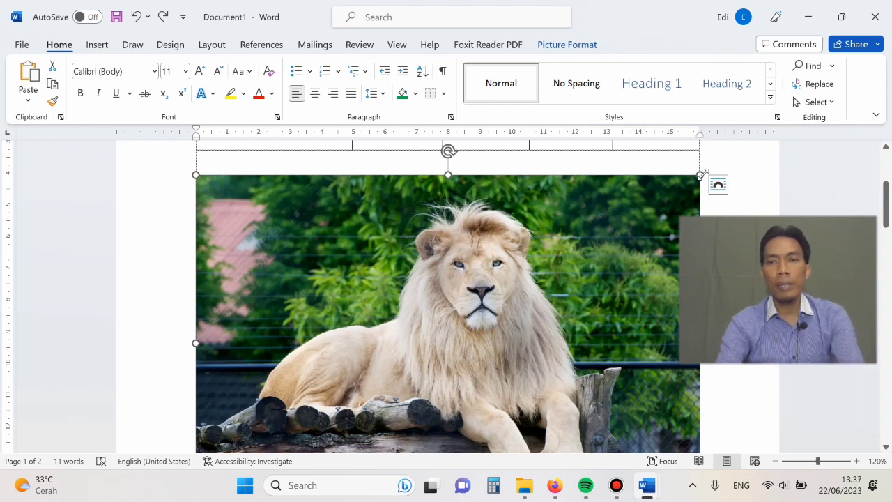
drag(701, 172, 388, 318)
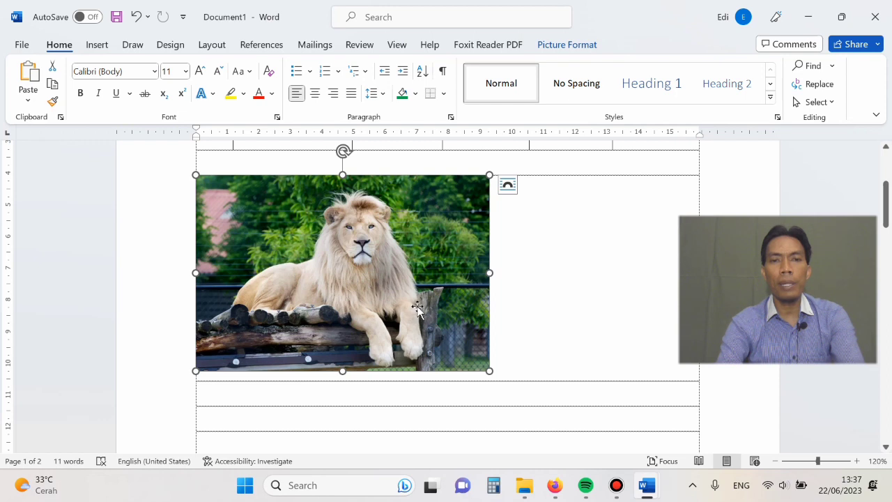
click(551, 271)
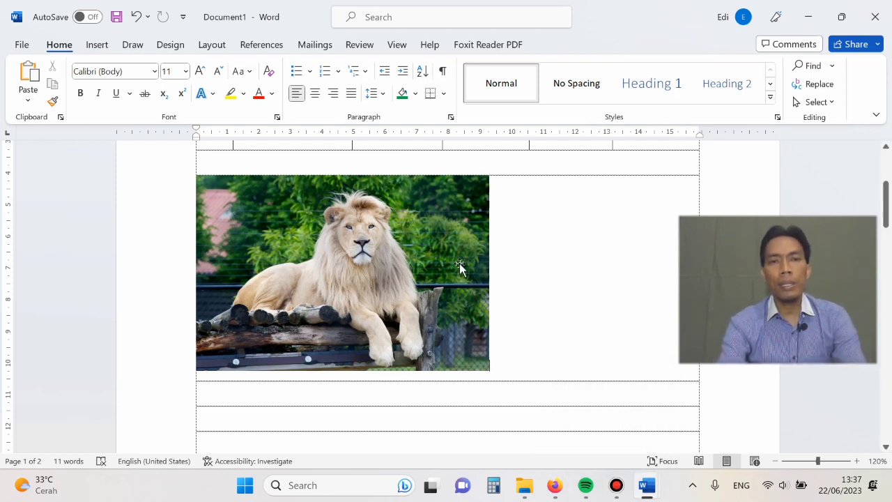
click(425, 239)
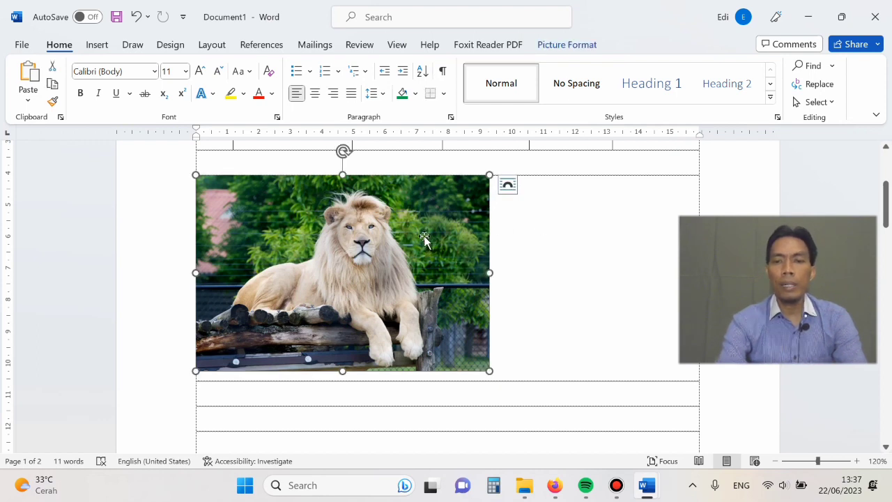
key(ctrl+z)
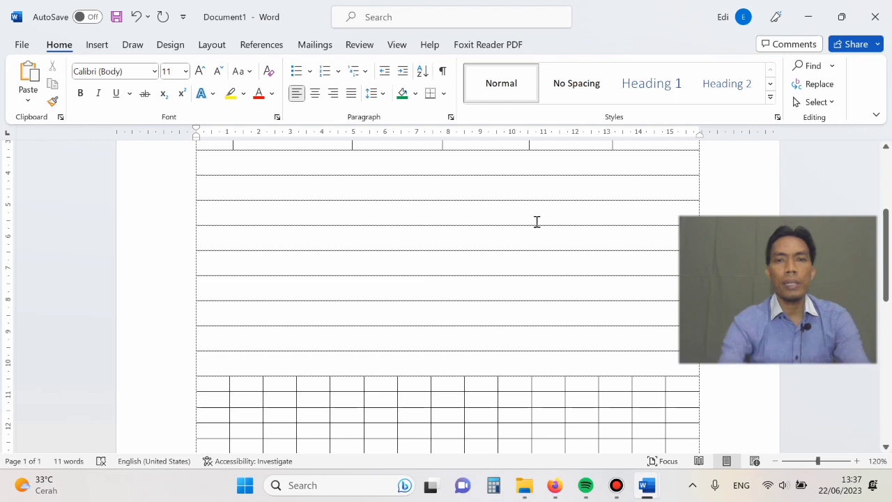
- Enter the text "Pas Poto 3 x 4" on the second empty line below the student table
drag(887, 227, 884, 201)
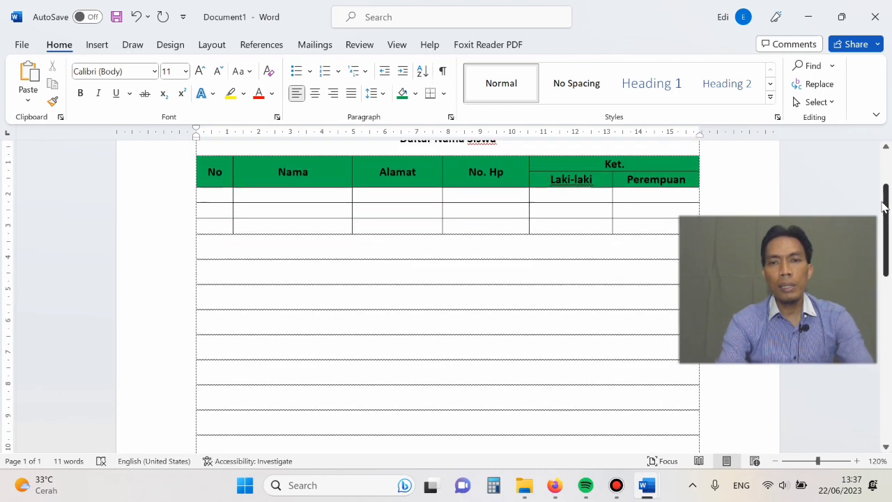
click(499, 277)
text(Pas Poto 3 x 4)
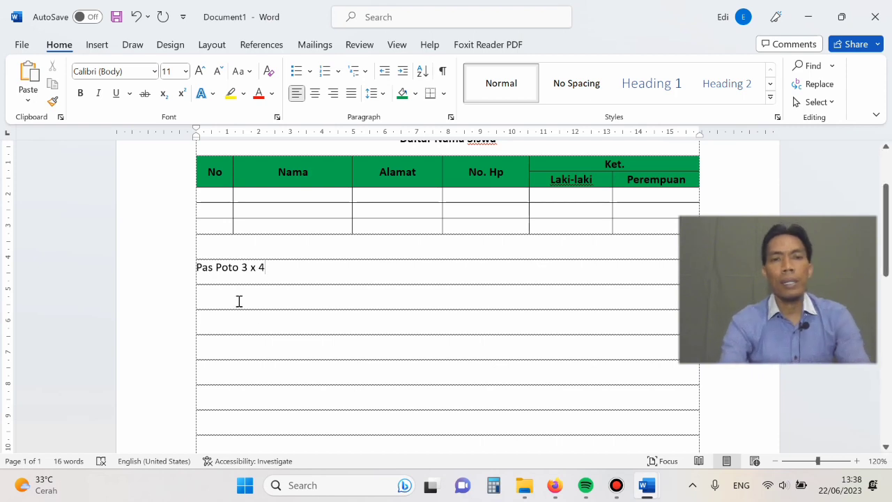
- Insert a Simple Text Box at the centred line below "Pas Poto 3 x 4" and delete its placeholder text
key(ctrl+e)
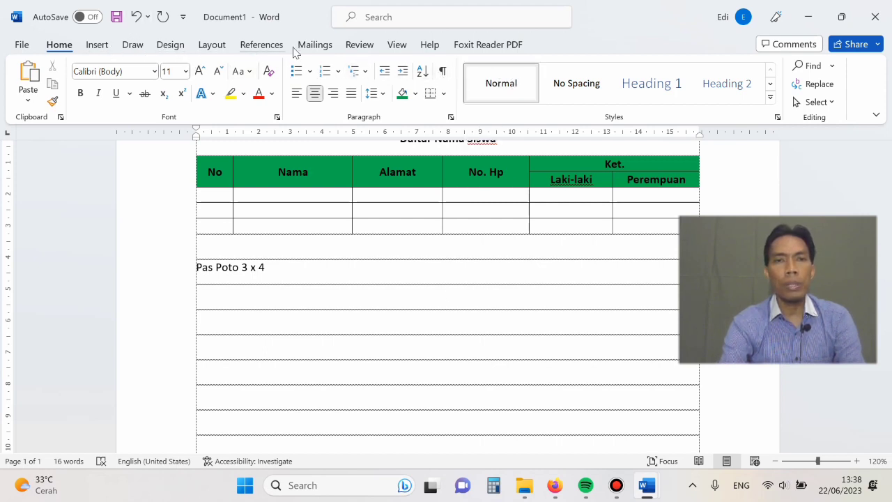
click(98, 46)
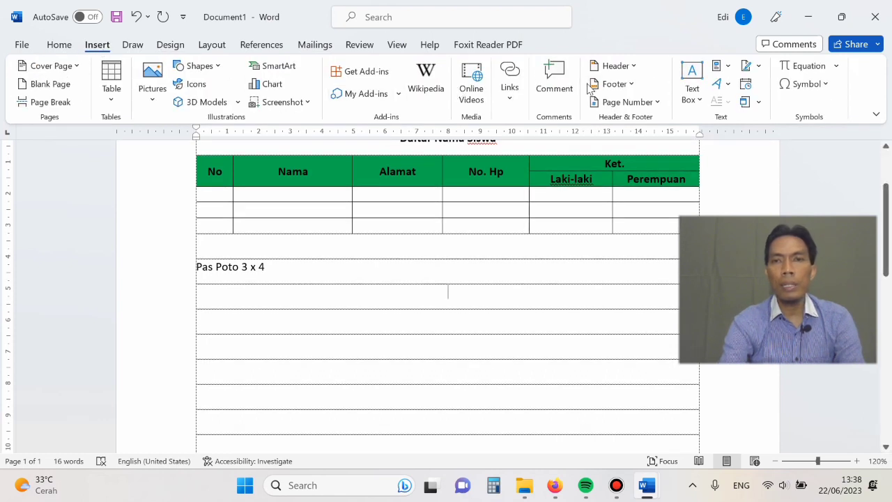
click(692, 79)
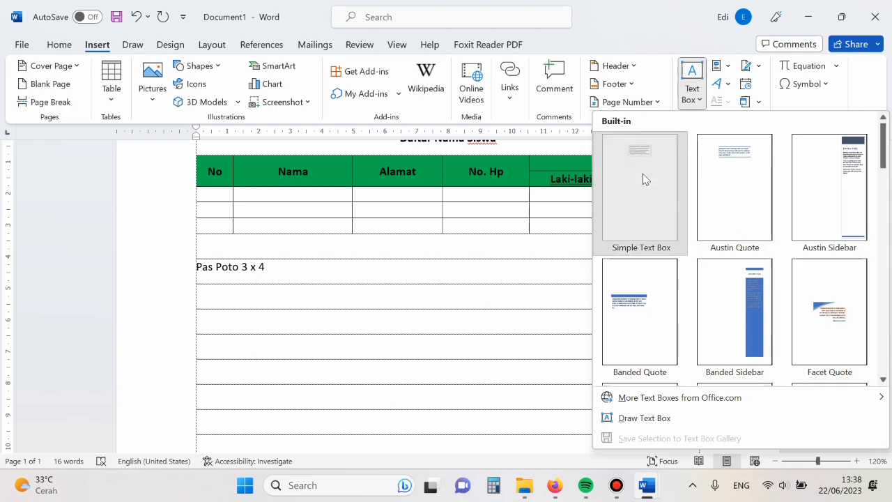
click(643, 179)
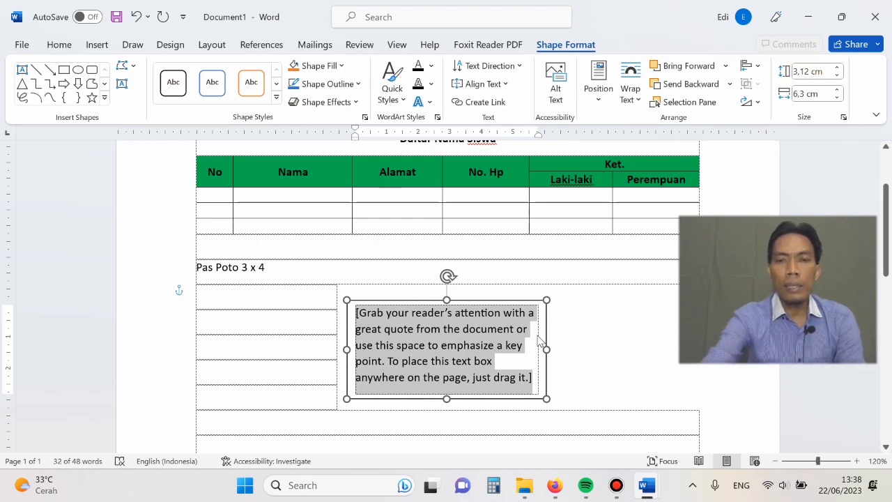
key(Delete)
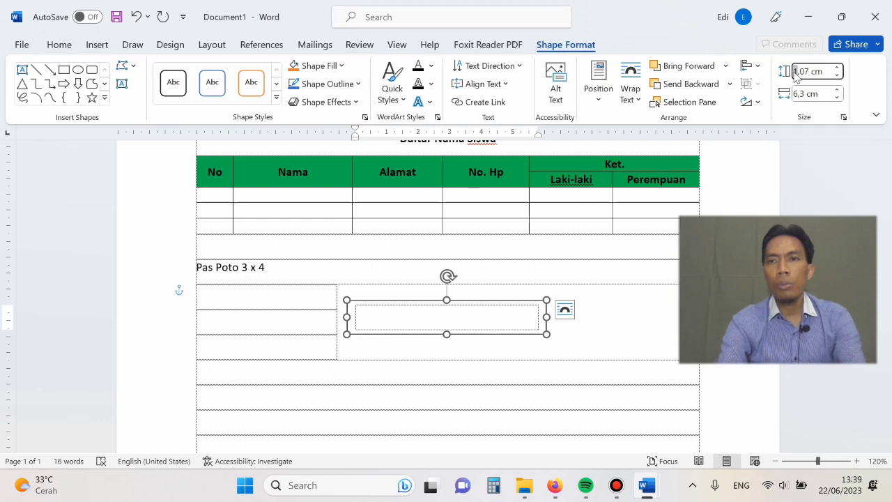
drag(794, 72, 811, 75)
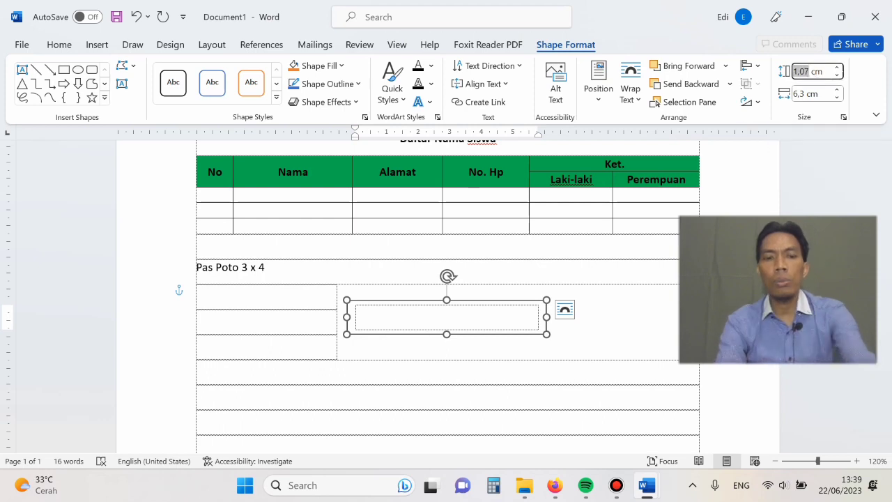
key(BackSpace)
text(2,8)
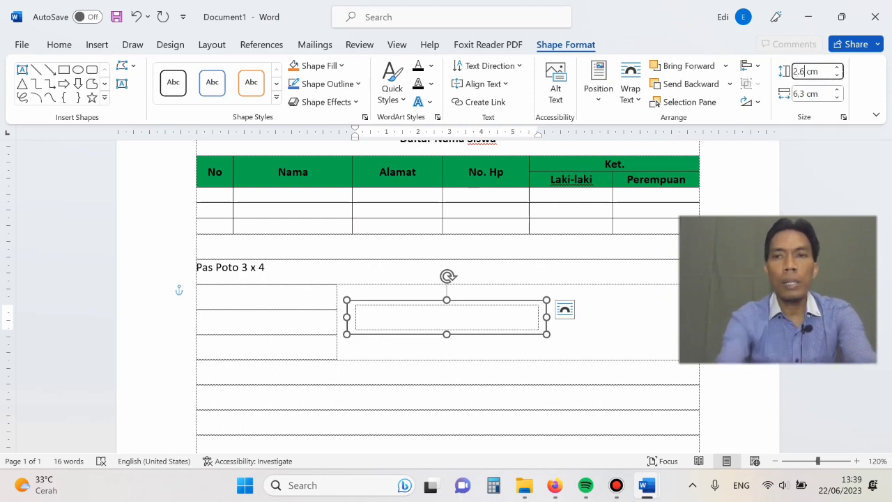
click(815, 95)
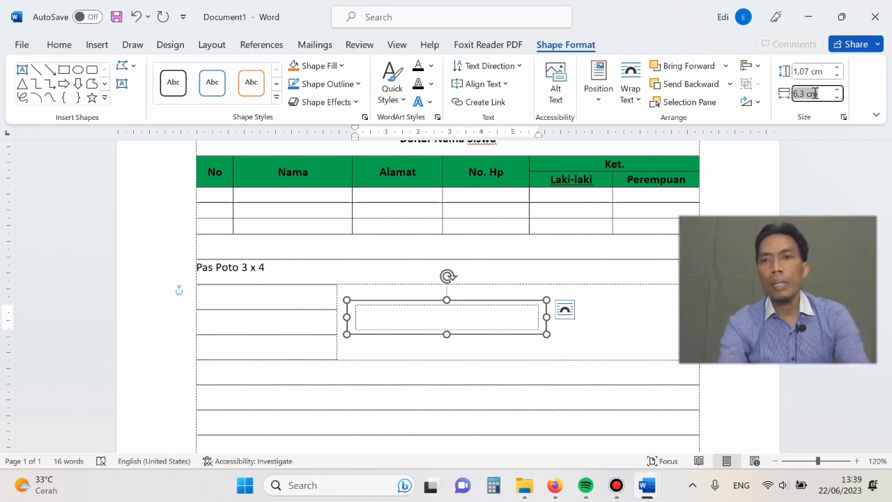
- Increase the empty text box's height to 2,6 cm
click(811, 69)
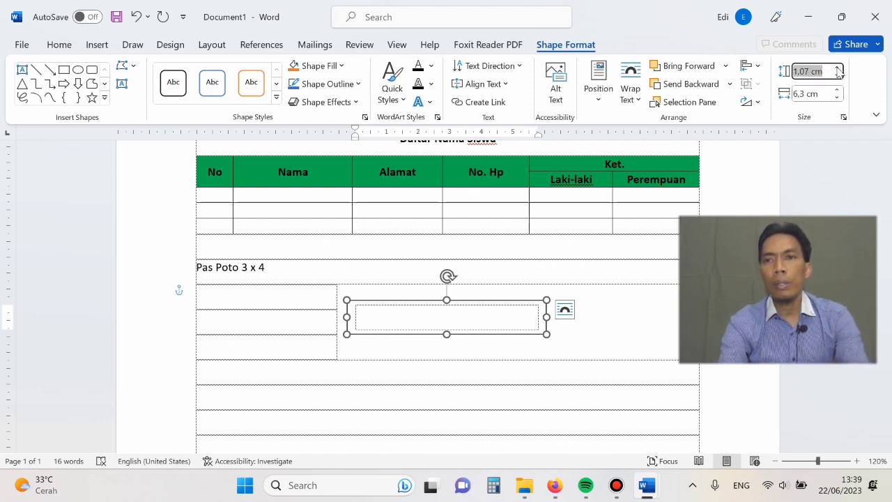
click(838, 68)
click(838, 68)
click(838, 68)
click(837, 68)
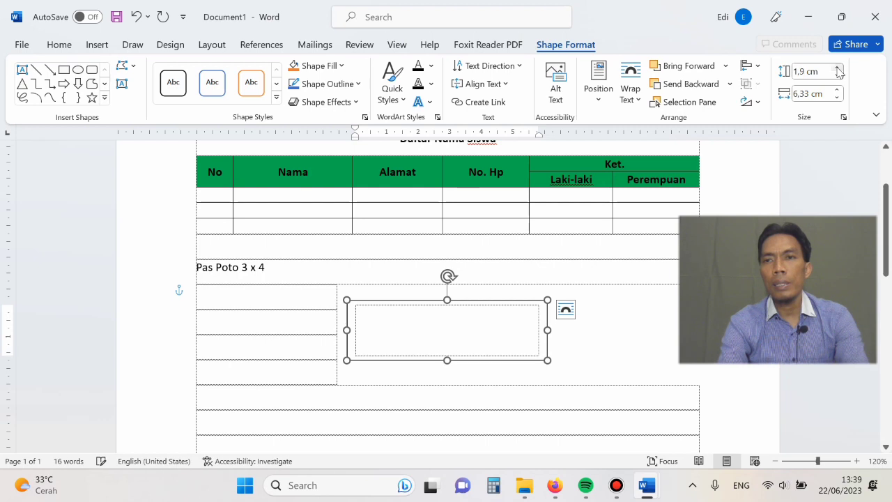
click(838, 68)
click(838, 68)
click(838, 68)
click(838, 68)
click(838, 68)
click(838, 68)
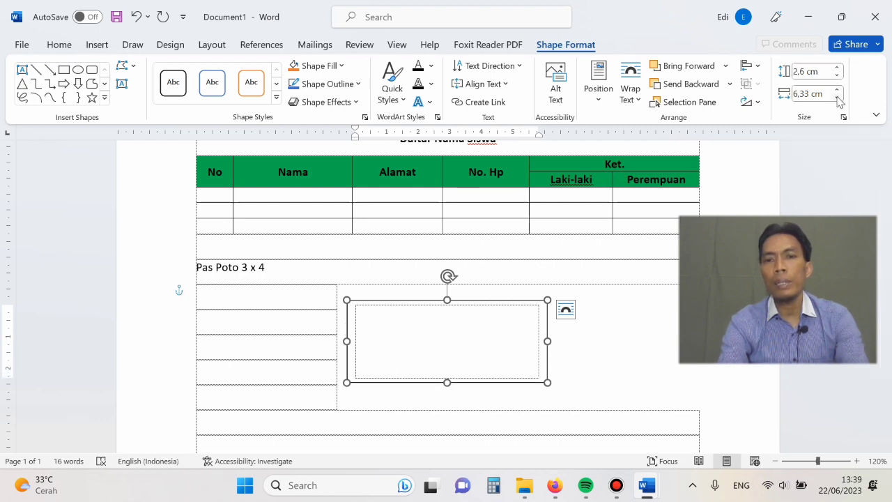
- Reduce the text box's width to 2,6 cm and place the cursor inside the box
click(838, 97)
click(838, 97)
click(838, 97)
click(838, 97)
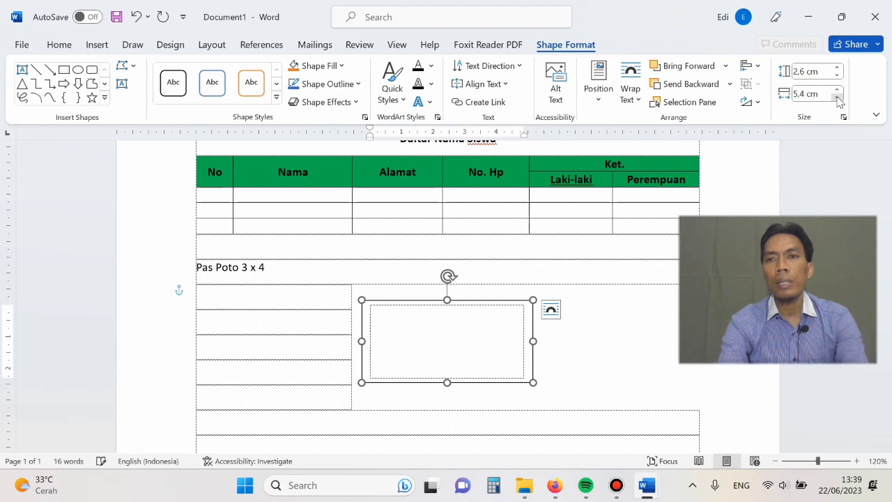
click(838, 97)
click(838, 97)
click(838, 96)
click(837, 97)
click(838, 97)
click(838, 96)
click(838, 97)
click(838, 97)
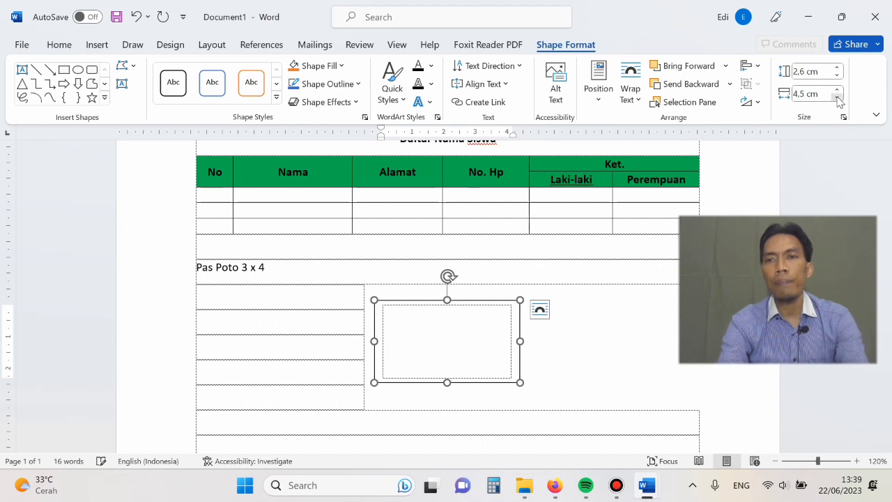
click(837, 97)
click(838, 97)
click(838, 97)
click(838, 96)
click(838, 97)
click(838, 97)
click(838, 96)
click(838, 97)
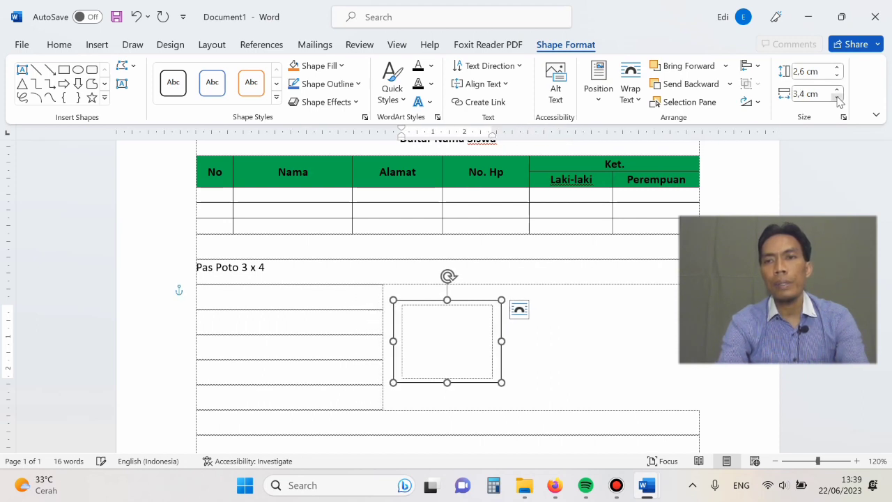
click(838, 97)
click(838, 97)
click(837, 97)
click(838, 97)
click(838, 97)
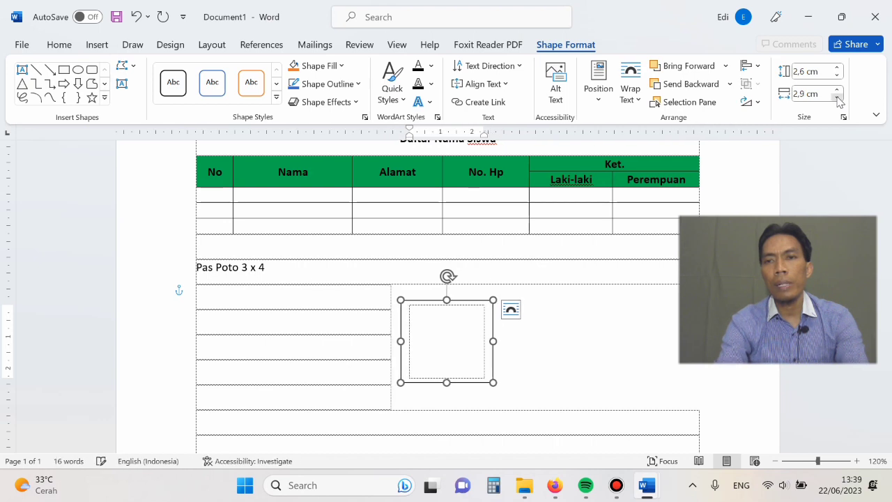
click(838, 97)
click(838, 97)
click(838, 97)
click(838, 97)
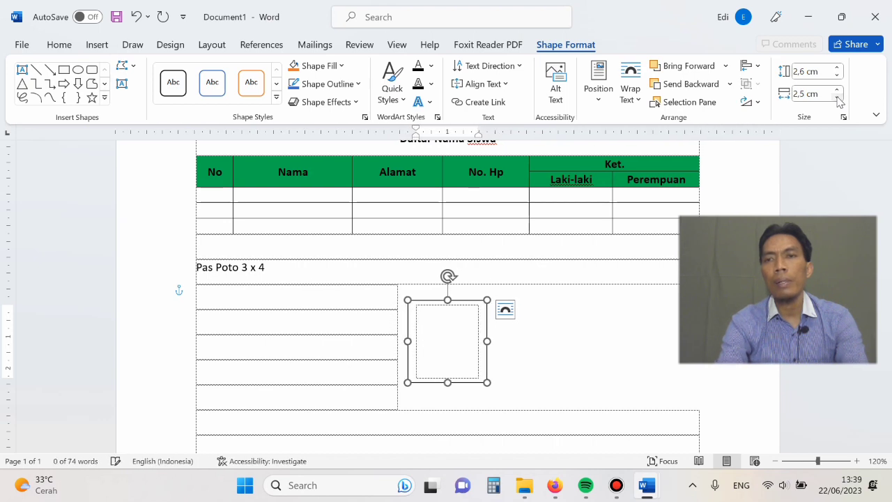
click(838, 90)
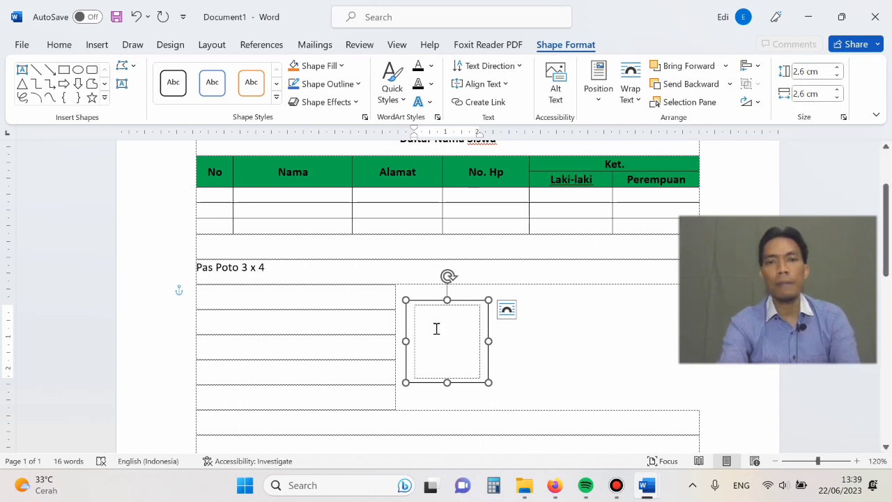
click(427, 307)
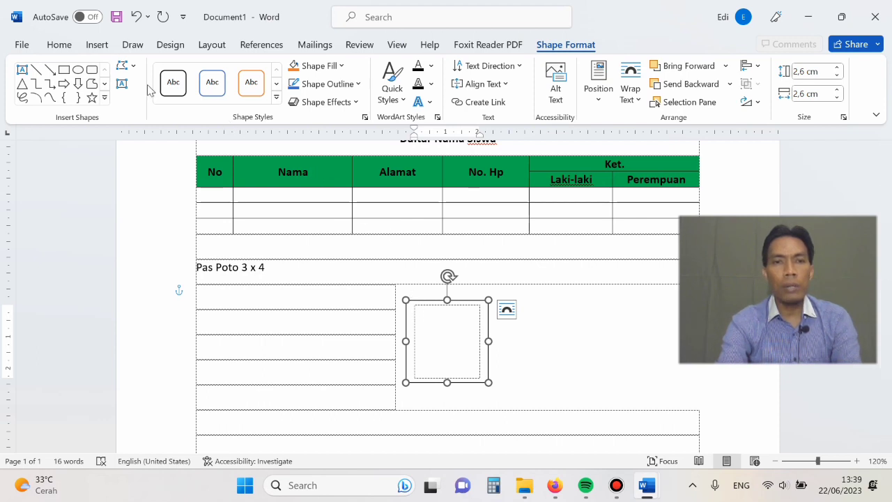
- Insert the picture "Tanpa Judul" from the device's Downloads folder into the text box below "Pas Poto 3 x 4"
click(96, 46)
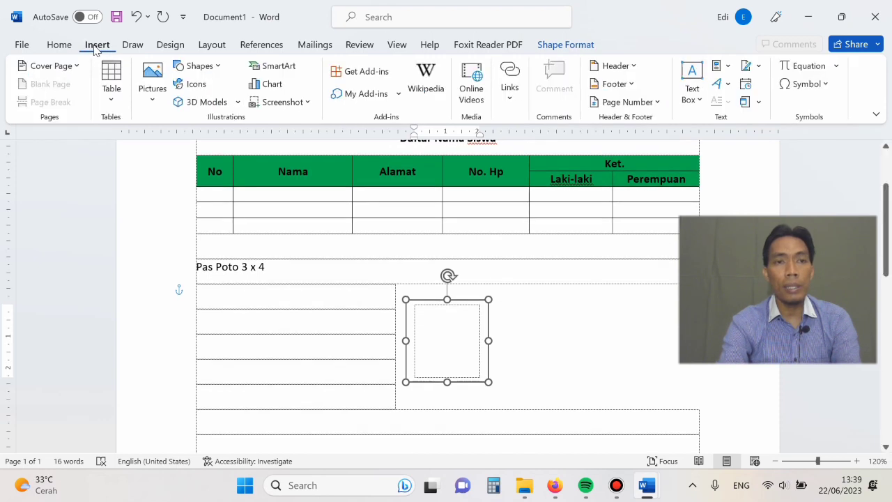
click(154, 101)
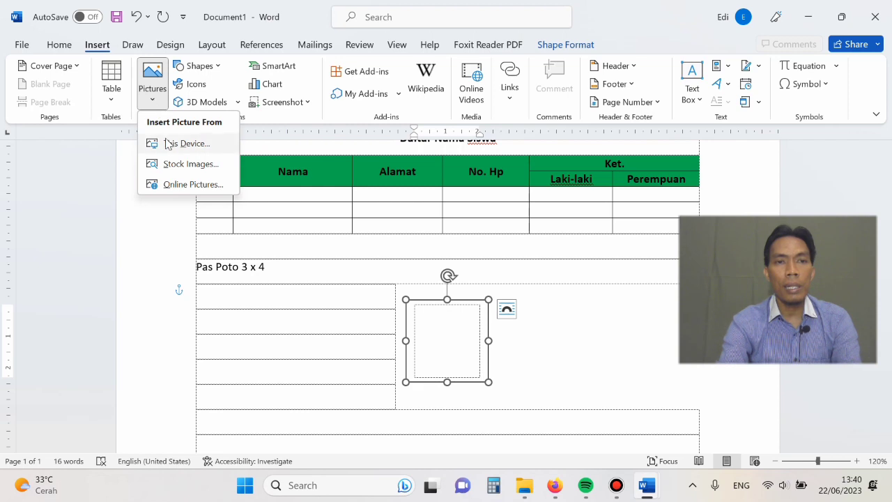
click(168, 145)
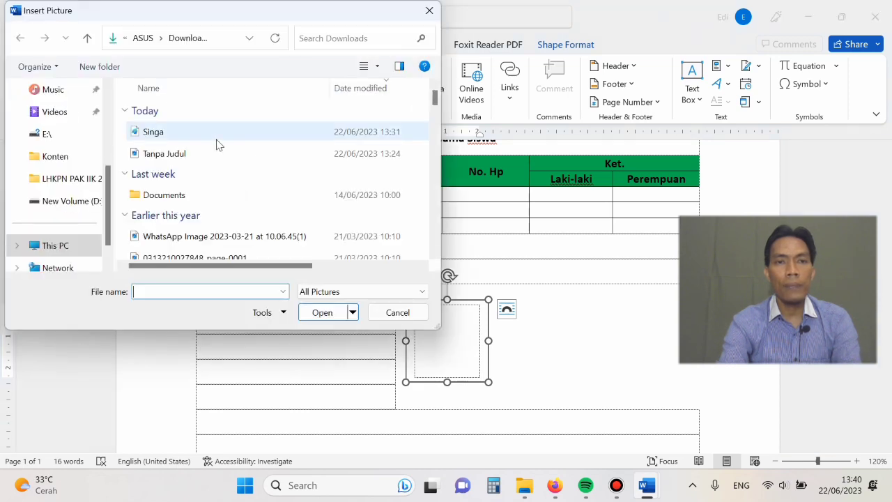
click(182, 154)
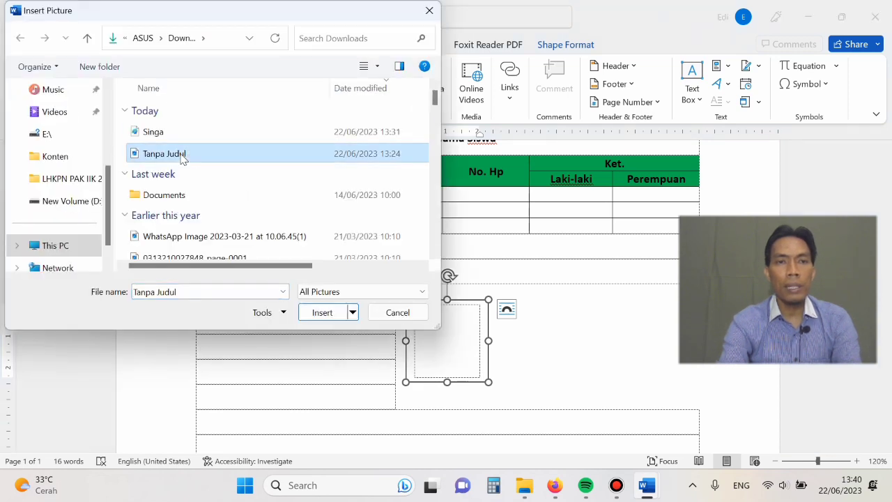
click(319, 313)
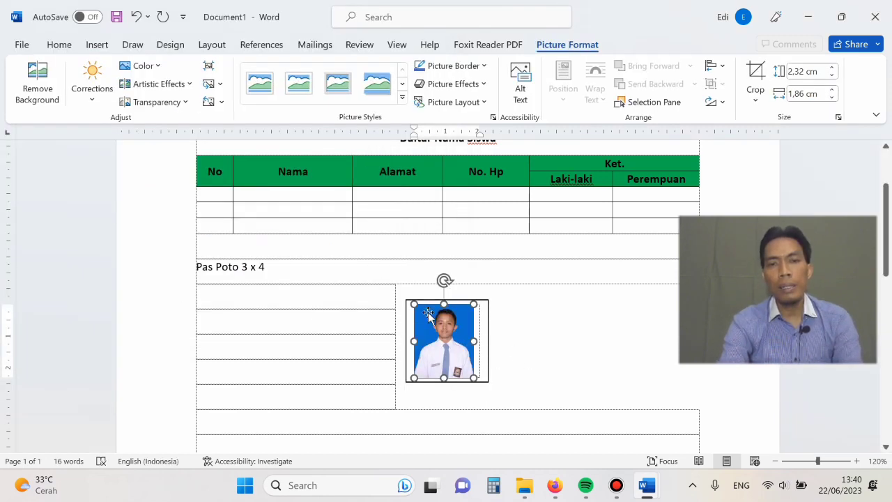
- Shift the "Pas Poto 3 x 4" caption across its line so it sits above the photo's text box
click(497, 333)
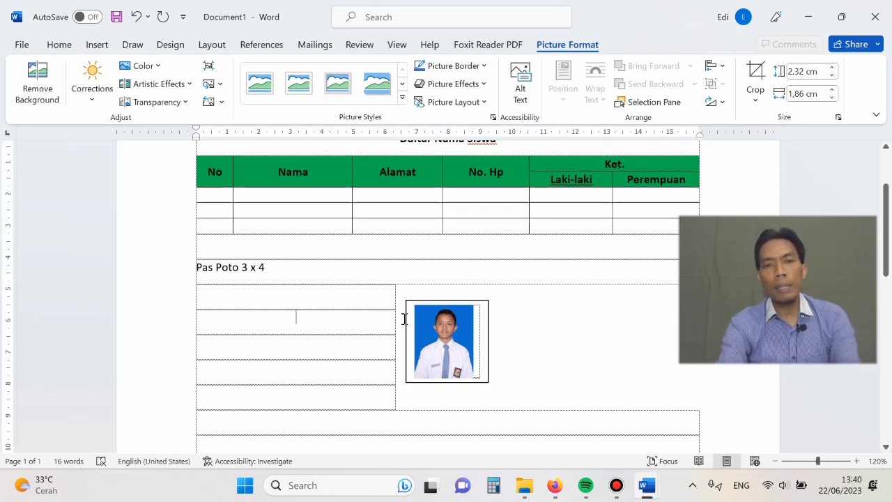
click(195, 265)
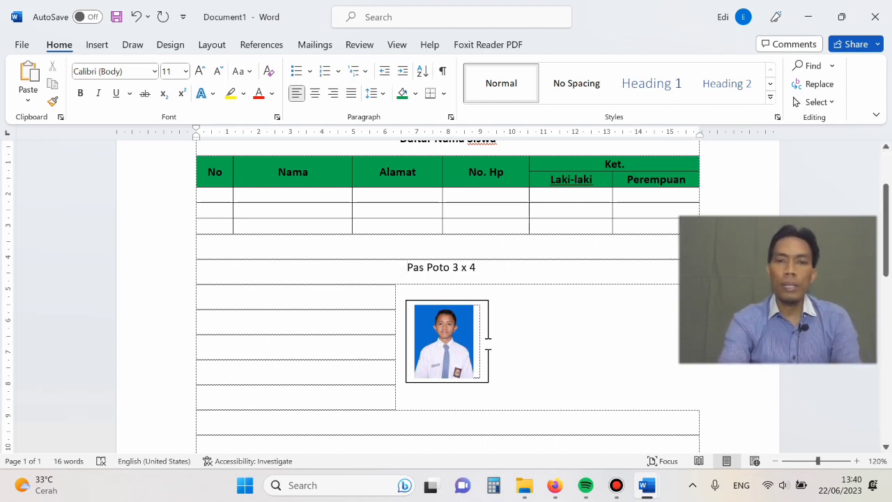
- Reduce the width of the text box around the photo to 2,3 cm and deselect it
click(487, 342)
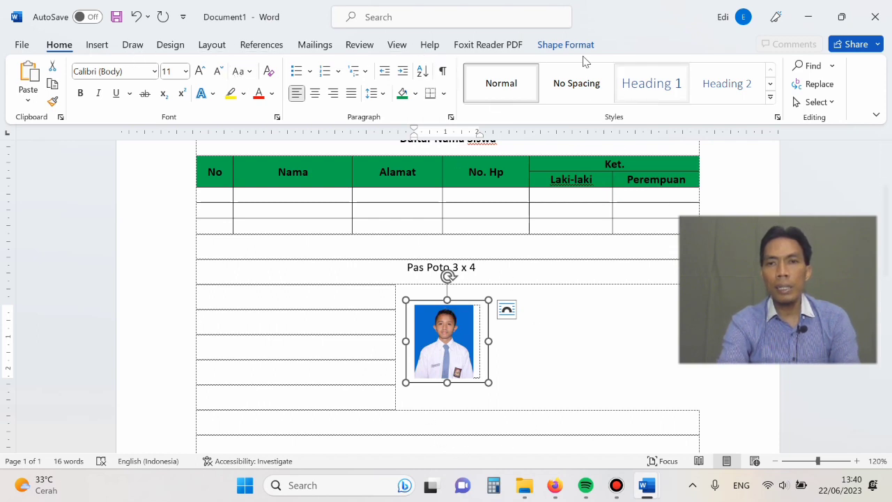
click(566, 46)
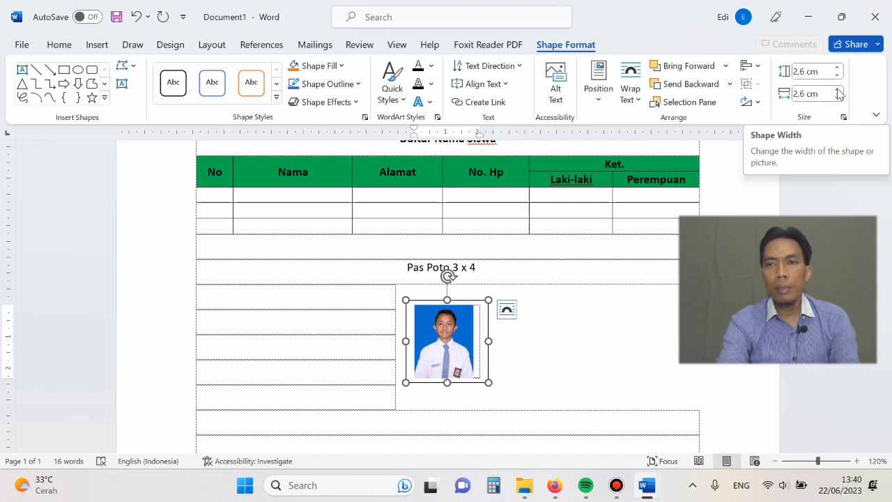
click(837, 98)
click(838, 98)
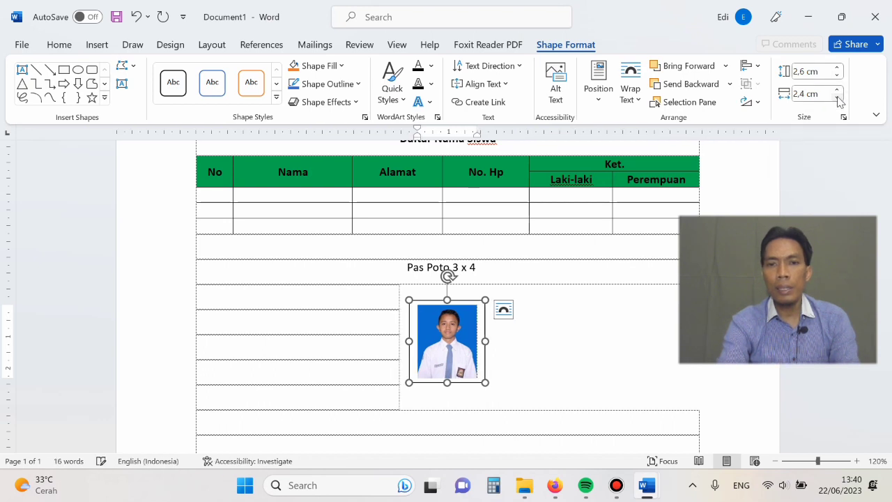
click(837, 99)
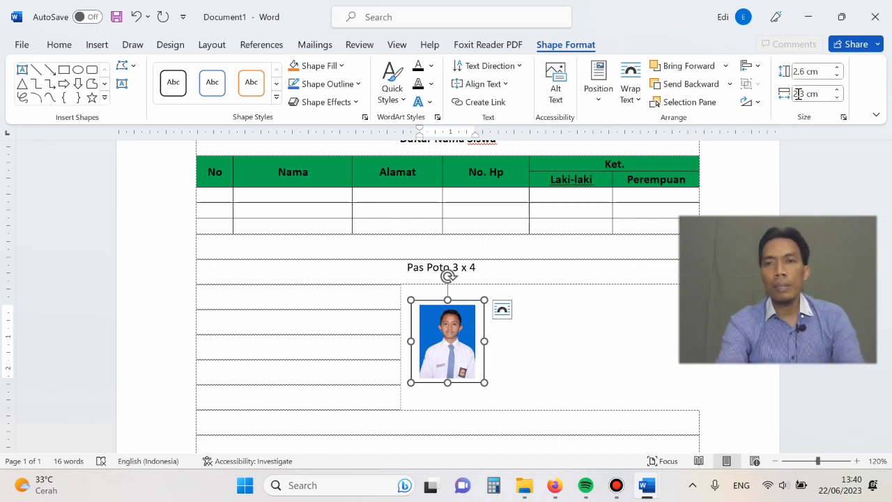
click(318, 258)
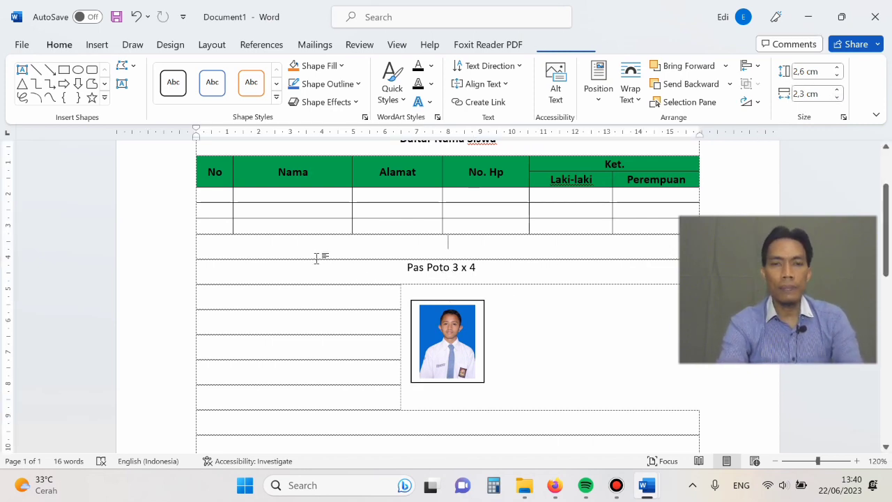
click(547, 263)
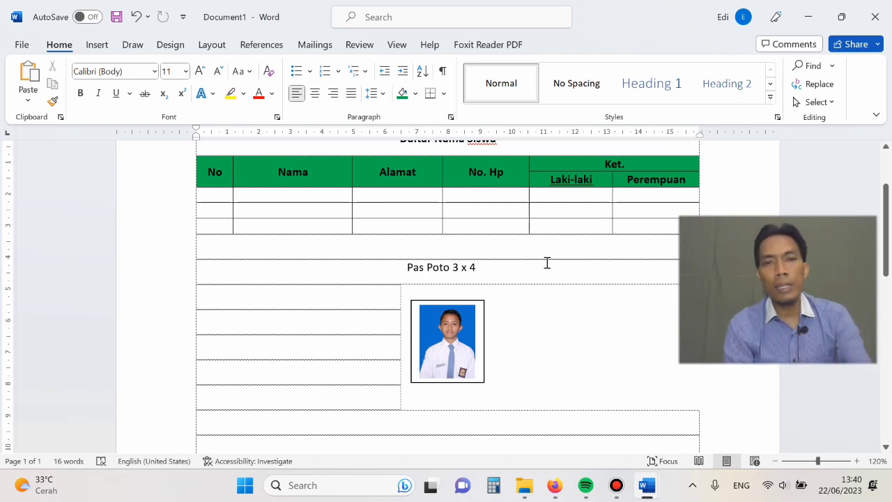